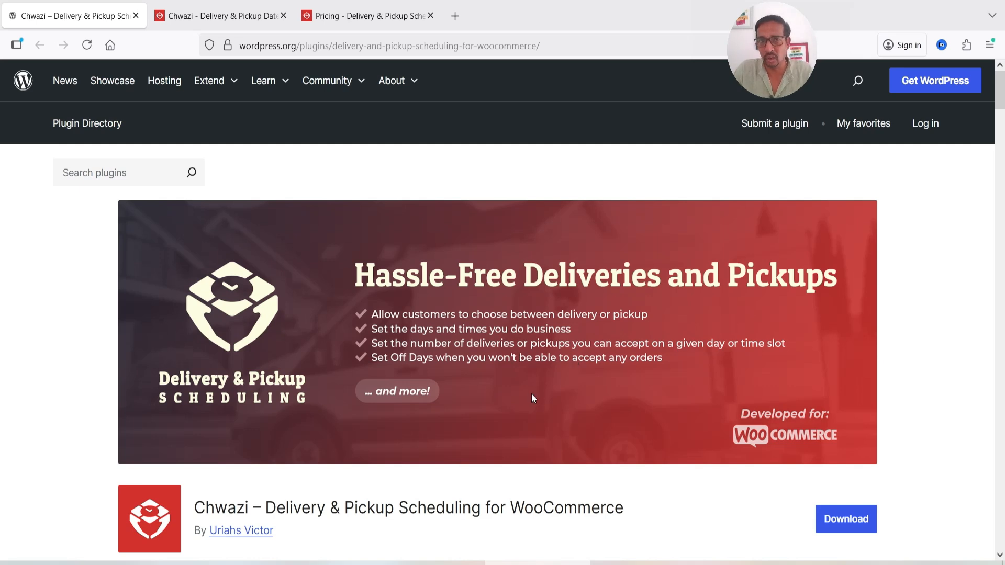
Review the Chwazi plugin's feature descriptions and the pricing plans on its website
key(ctrl+Tab)
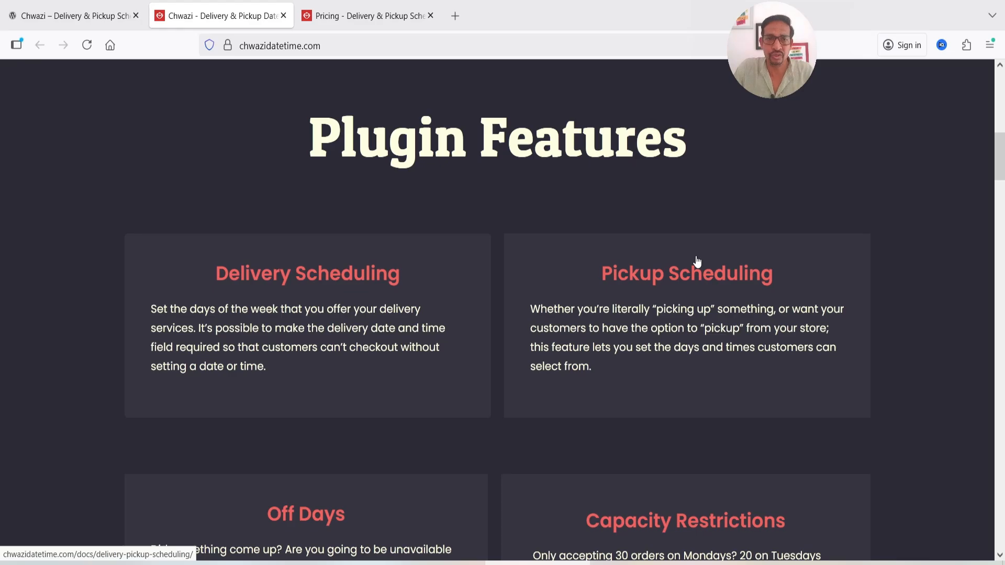
scroll(696, 262, down, 3)
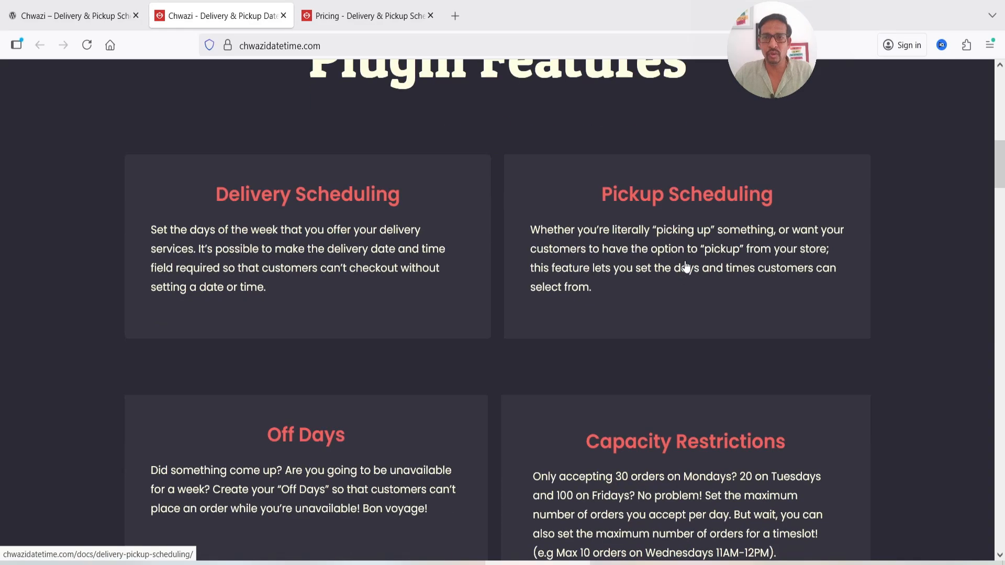
scroll(676, 264, down, 3)
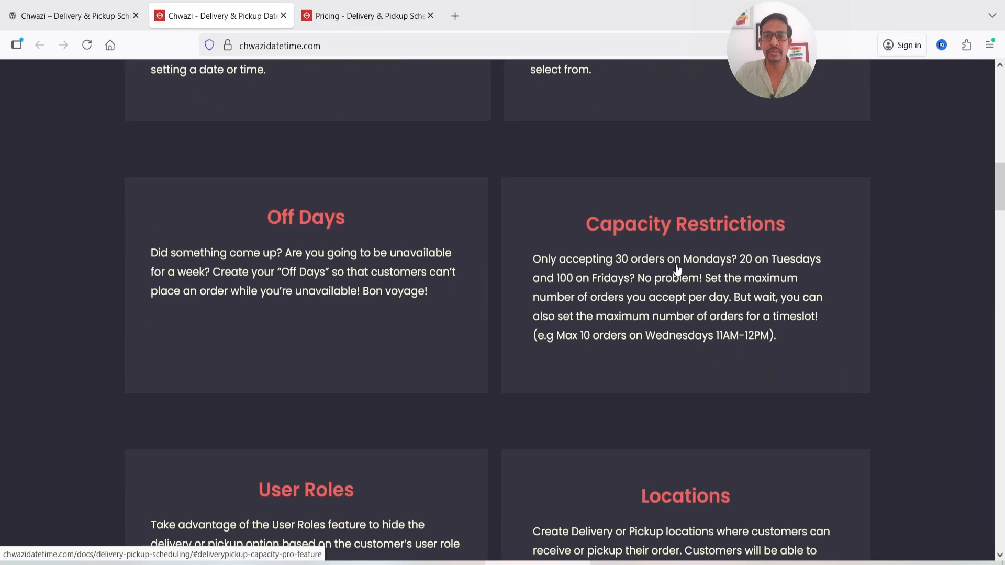
scroll(674, 272, down, 3)
scroll(671, 283, down, 4)
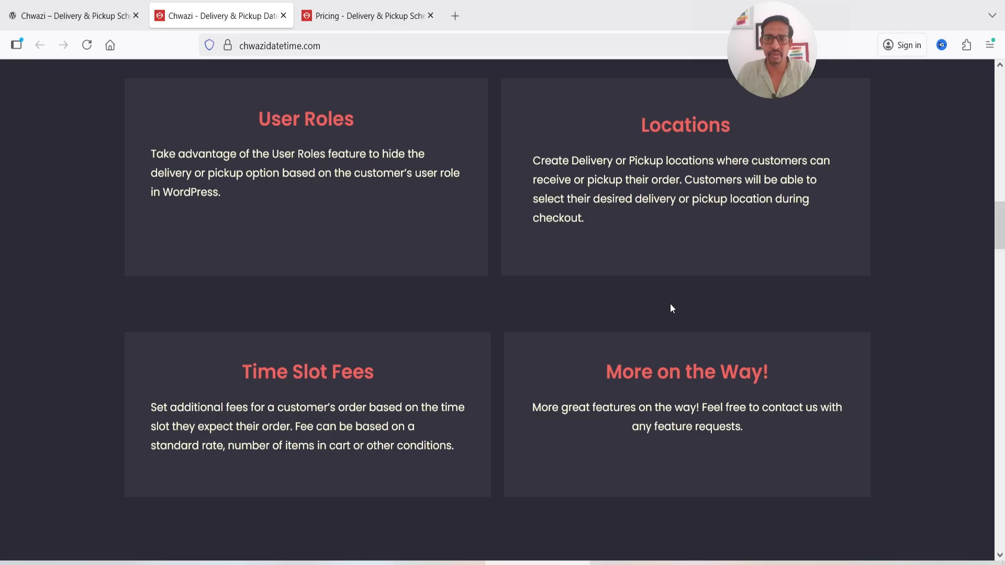
key(ctrl+Tab)
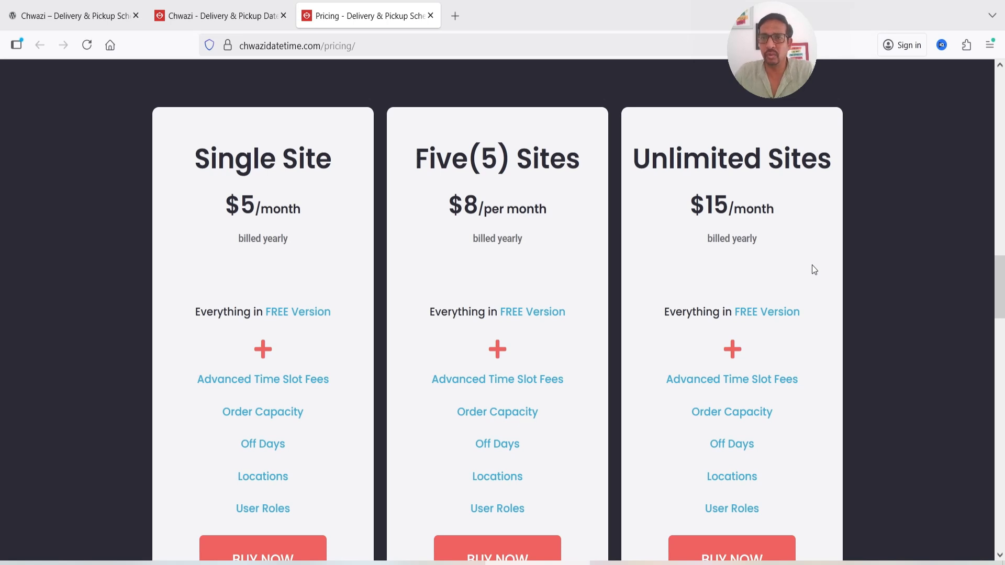
scroll(868, 218, down, 5)
scroll(867, 220, up, 5)
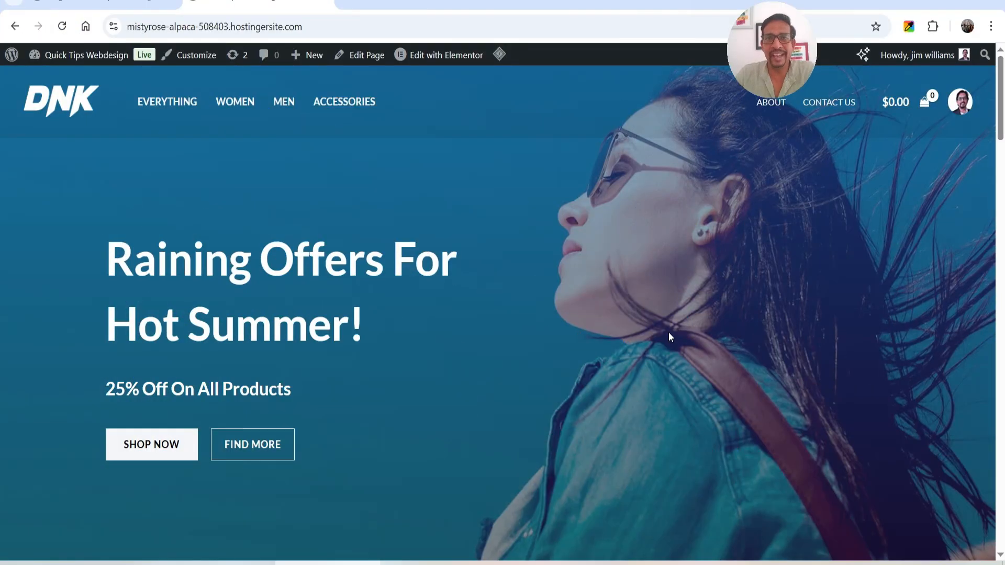
scroll(668, 332, down, 12)
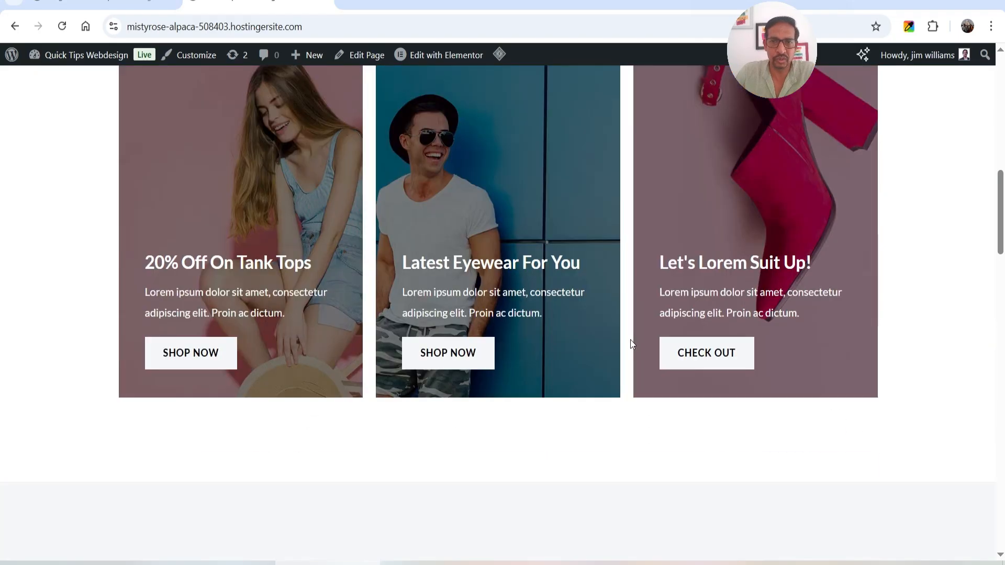
scroll(630, 340, up, 11)
scroll(626, 340, up, 1)
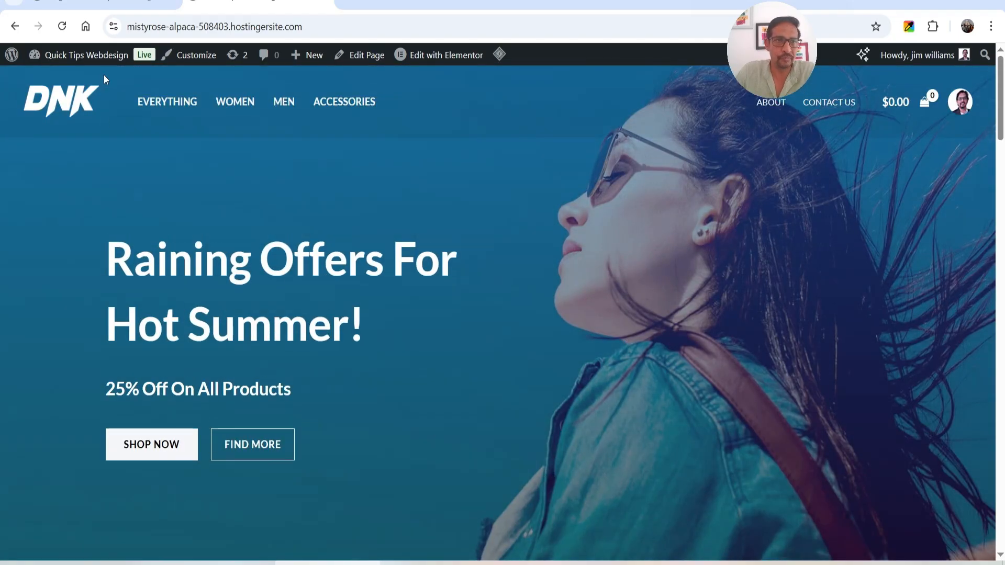
In the WordPress admin, start adding a new plugin and search for "chwazi"
click(95, 3)
scroll(137, 218, down, 7)
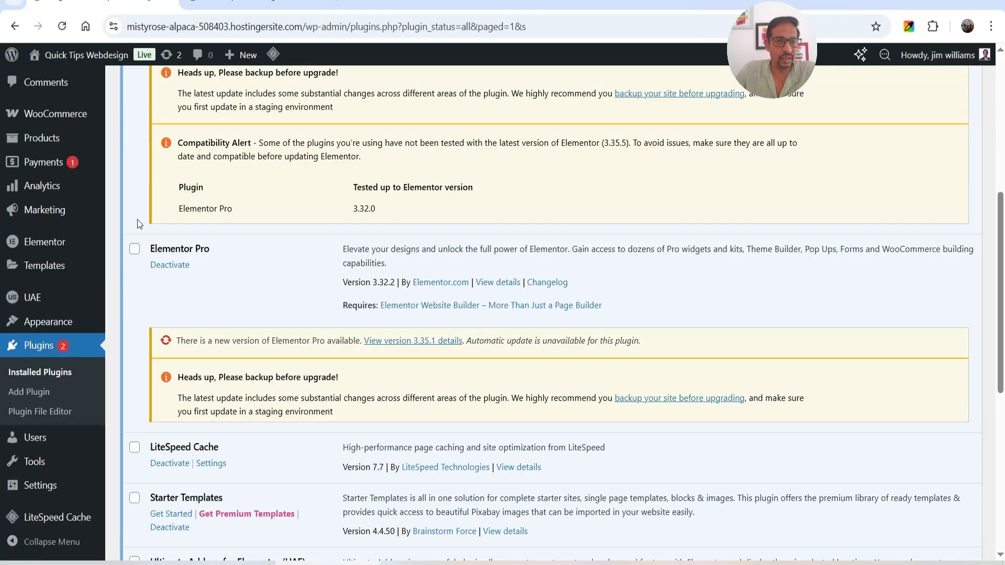
click(24, 390)
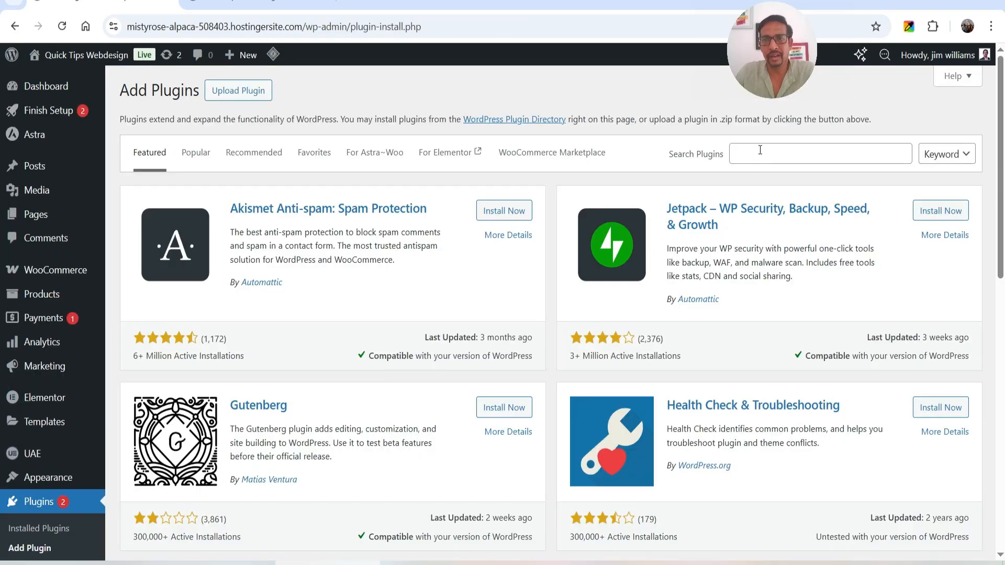
click(759, 150)
text(chwazi)
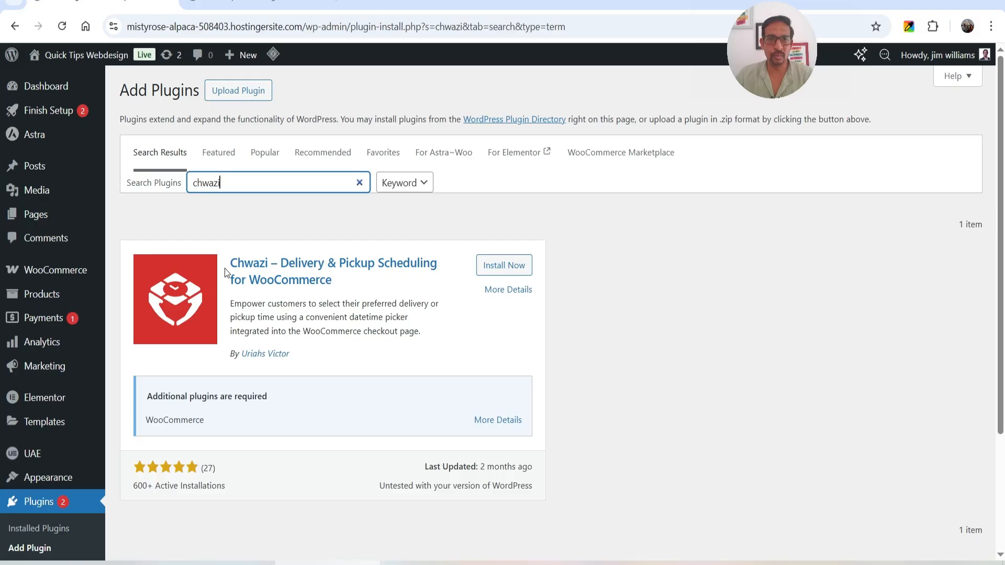
Install and activate Chwazi – Delivery & Pickup Scheduling for WooCommerce, skipping its email notification opt-in
click(505, 265)
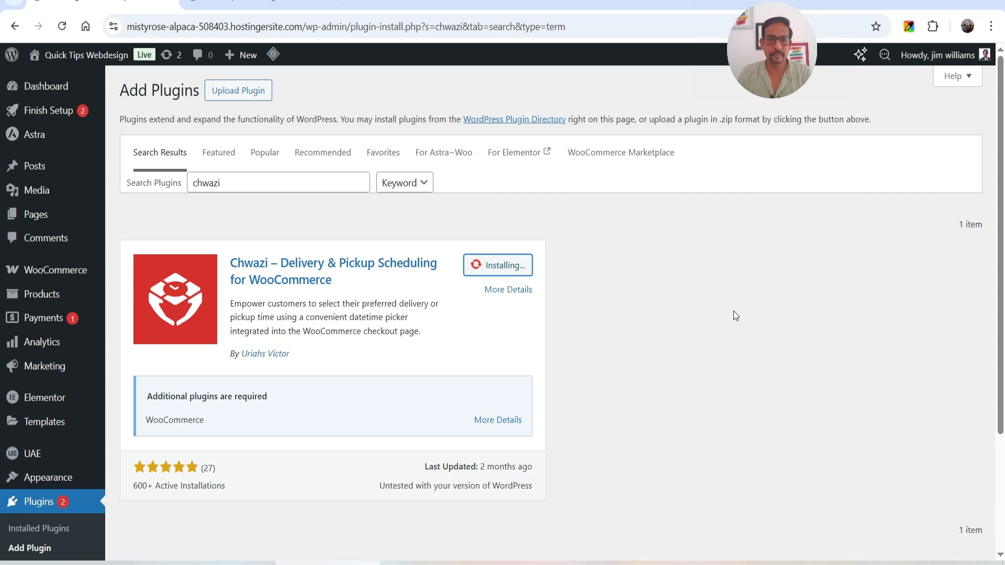
click(515, 266)
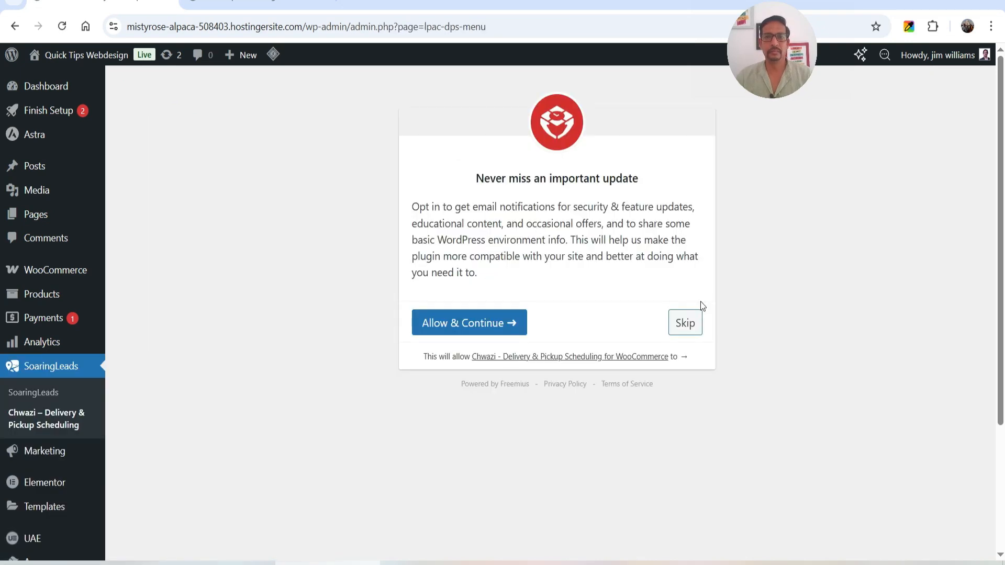
click(682, 324)
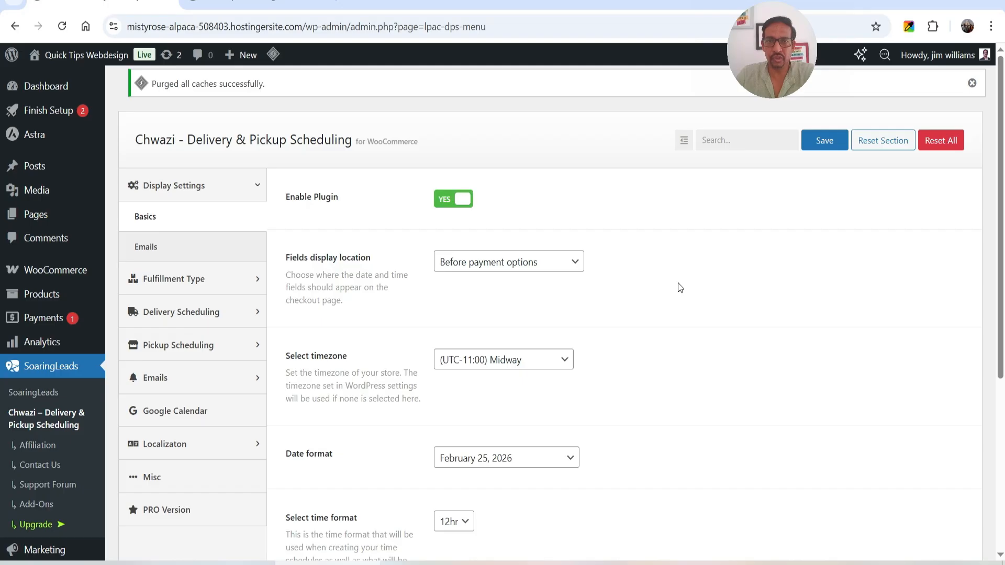
Examine the available choices for the checkout fields' display location and the store timezone without changing them
click(498, 266)
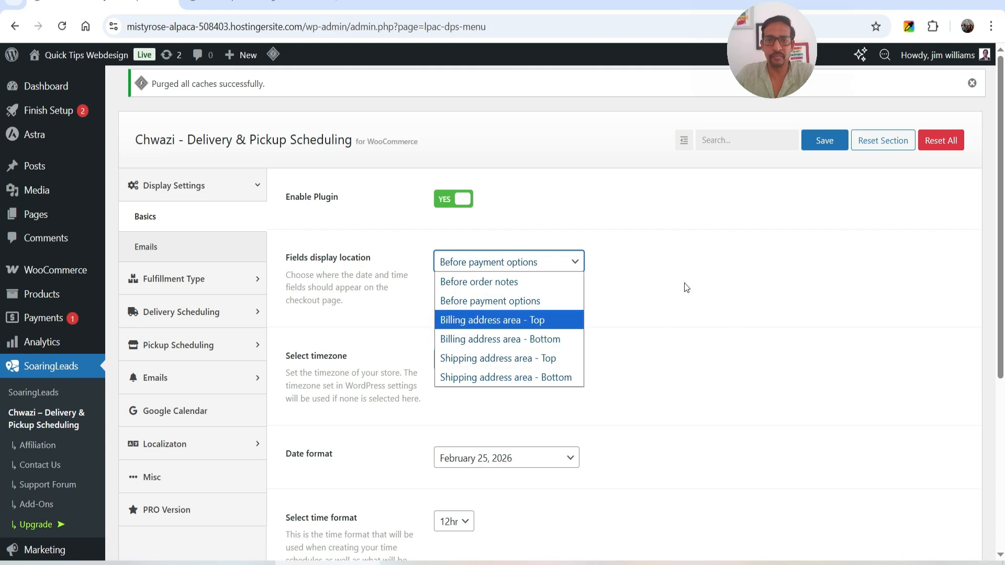
click(714, 299)
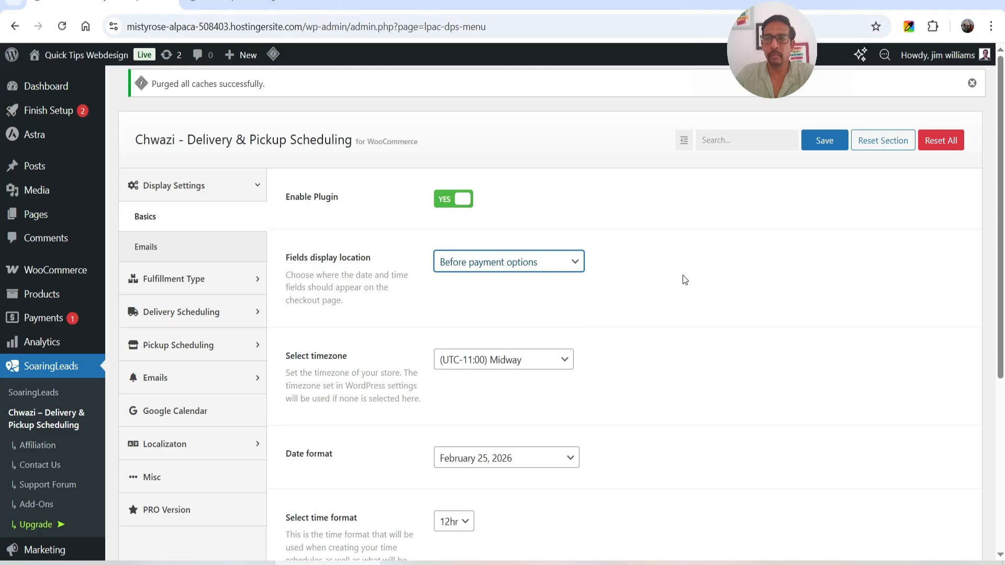
scroll(639, 271, down, 1)
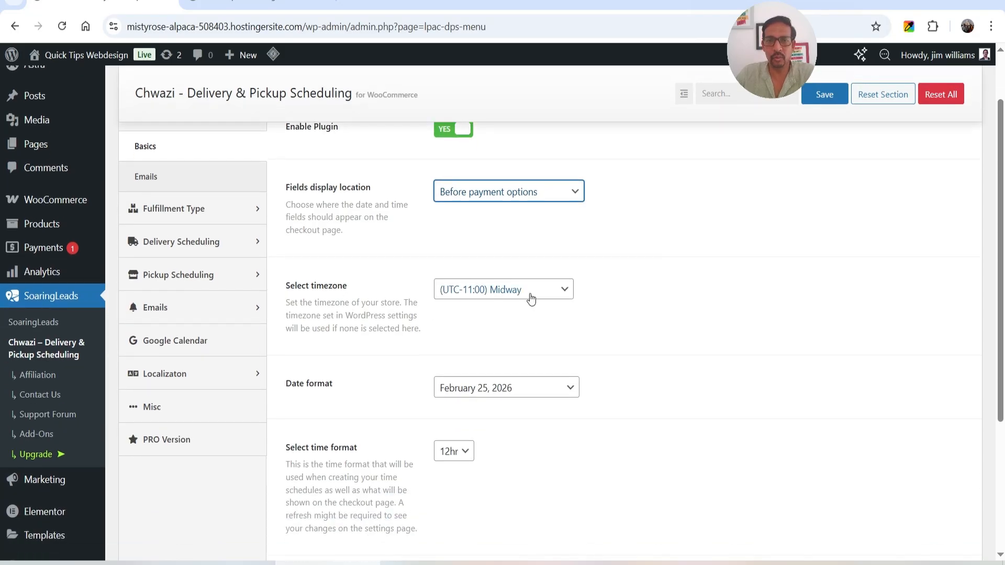
click(531, 298)
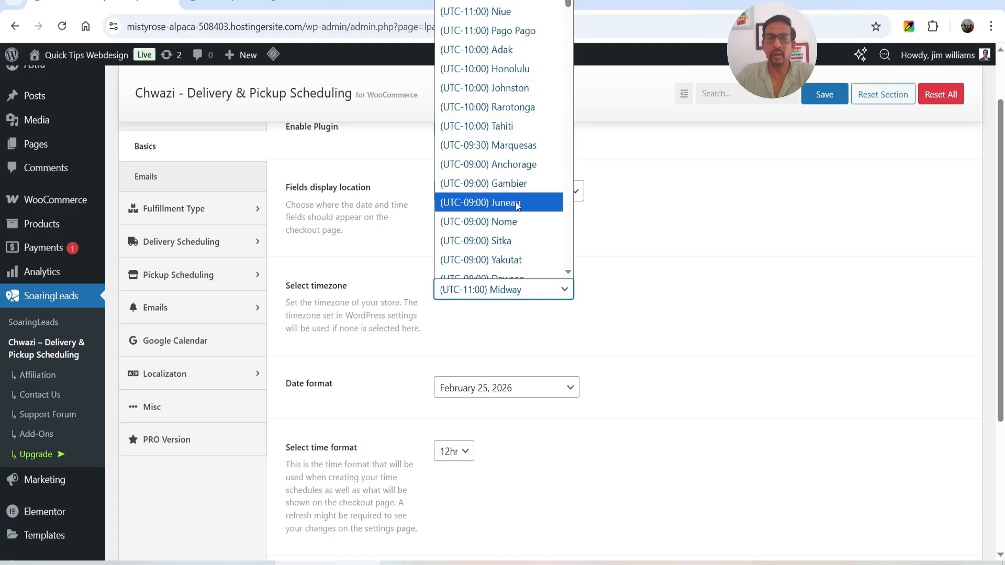
click(724, 297)
Choose the "February 25, 2026" date format, leave the time format at 12hr, and save the basic display settings
scroll(724, 297, down, 2)
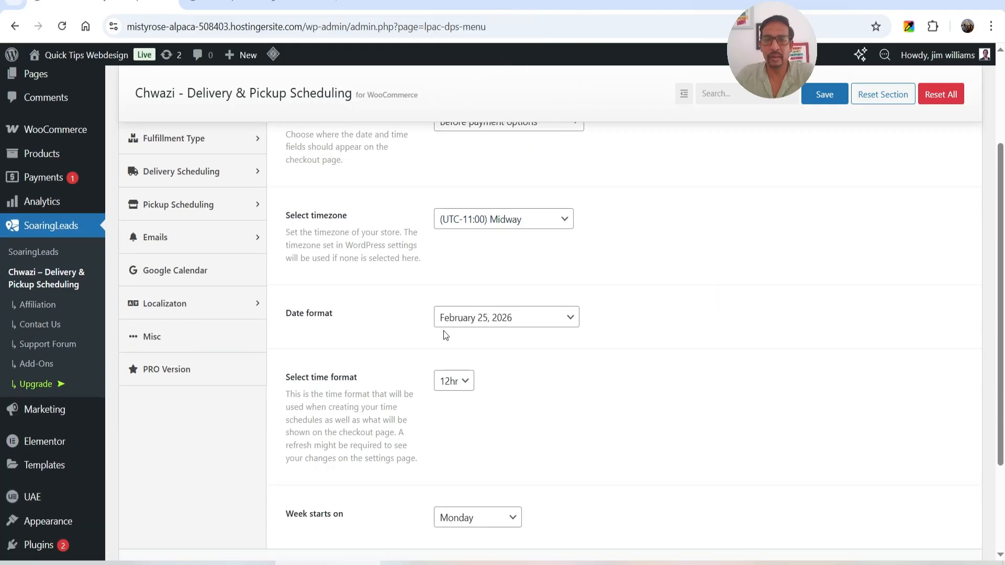
click(530, 320)
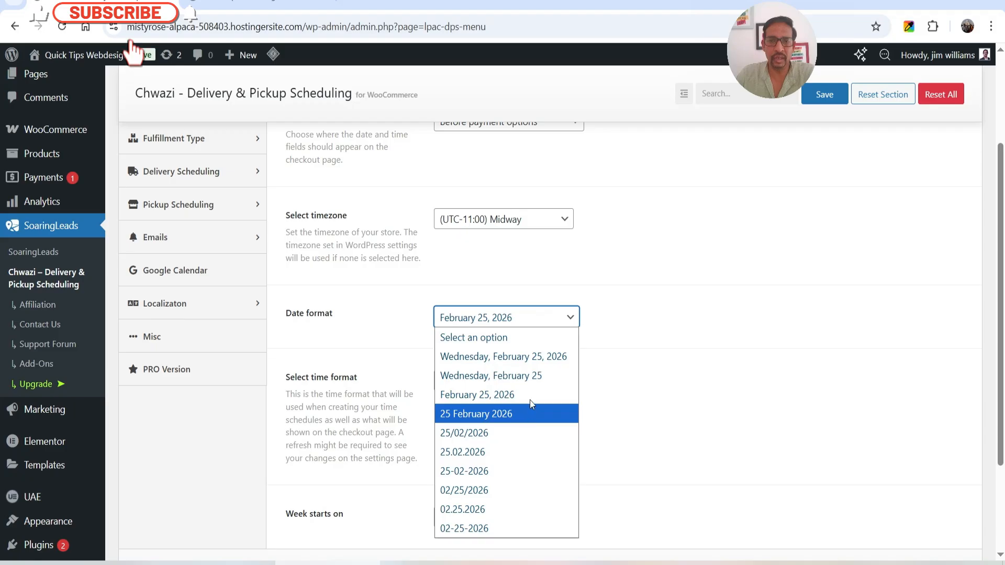
click(485, 395)
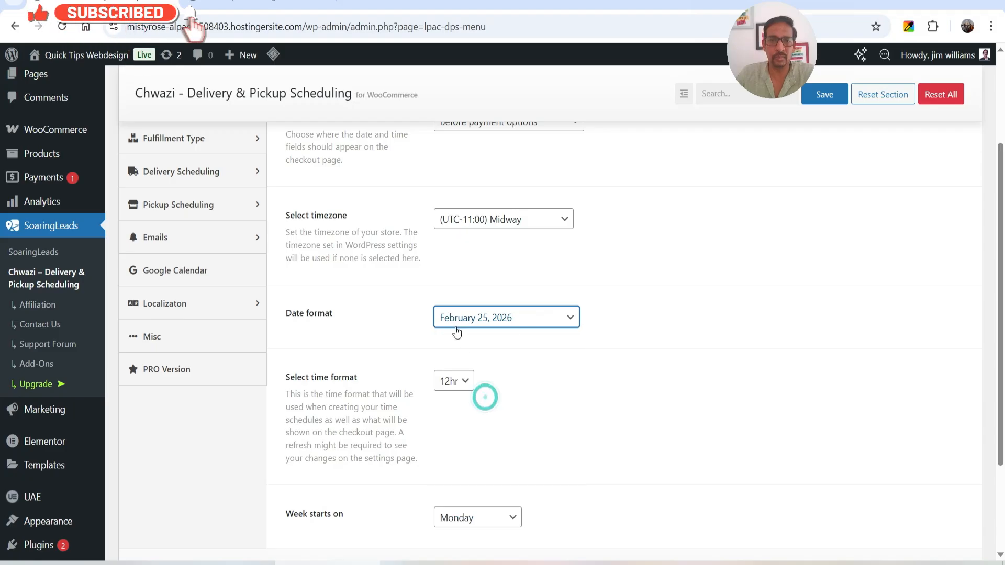
scroll(629, 333, down, 3)
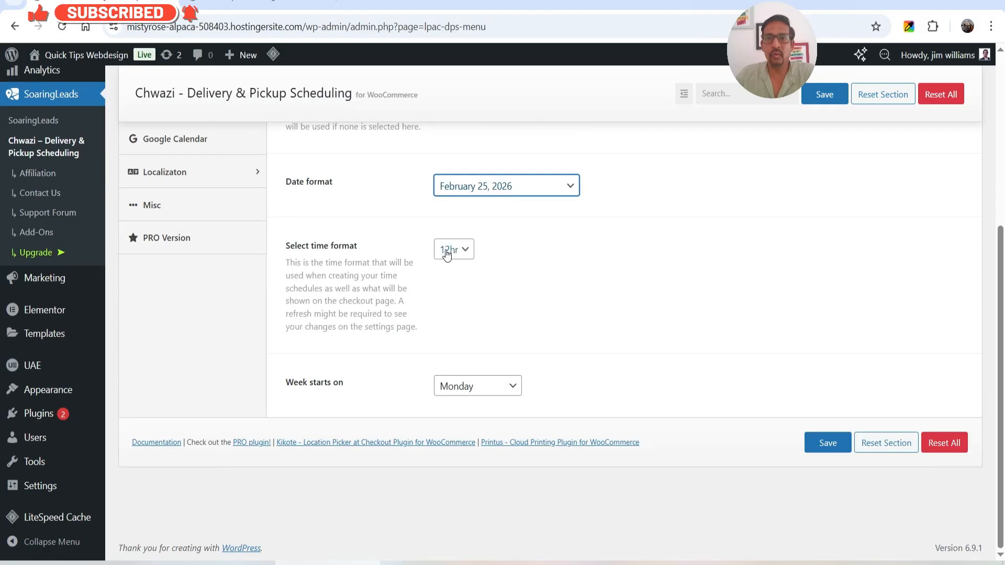
click(456, 250)
click(569, 278)
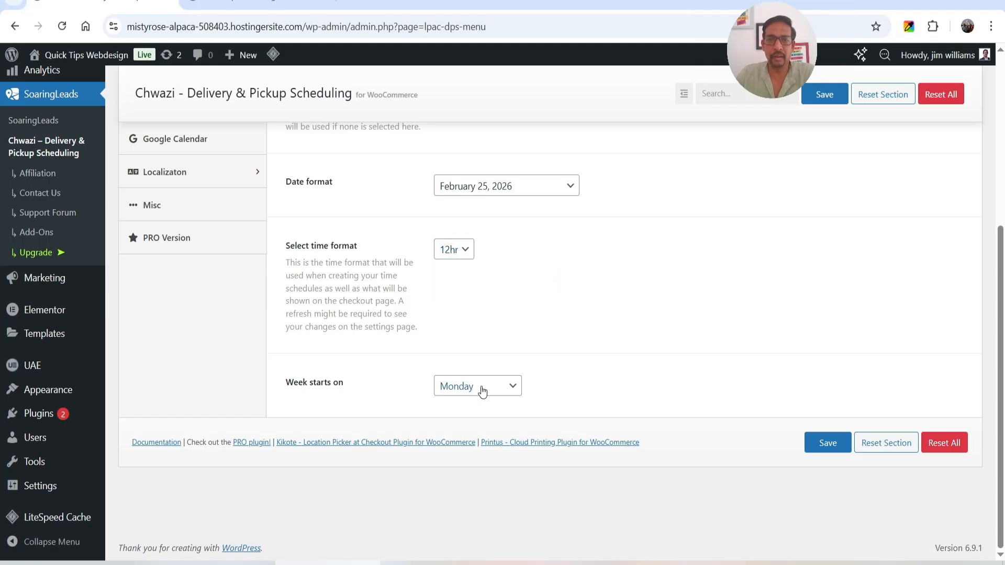
click(828, 450)
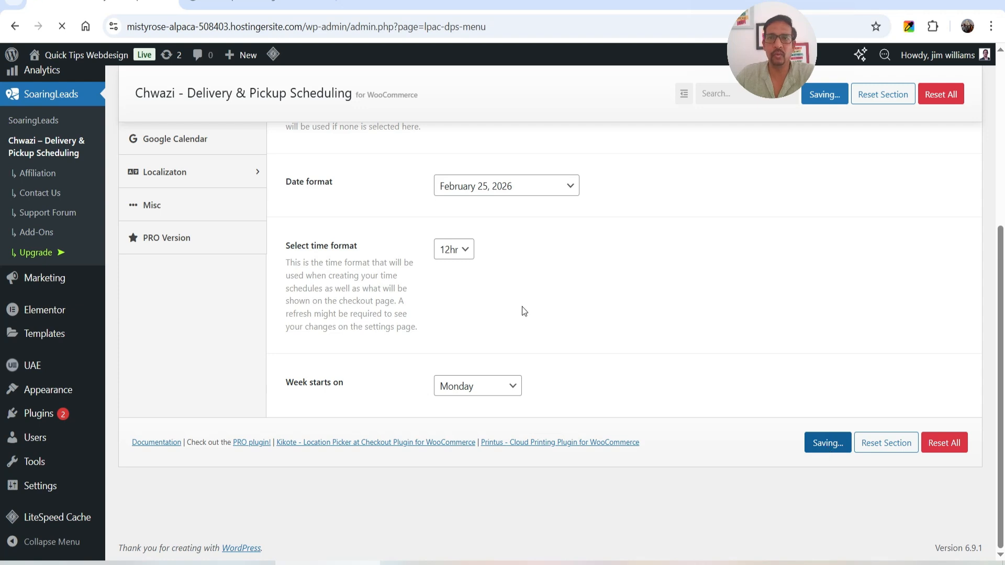
On the storefront, add Dark Brown Jeans and Blue Denim Jeans to the cart
click(231, 2)
scroll(403, 265, down, 15)
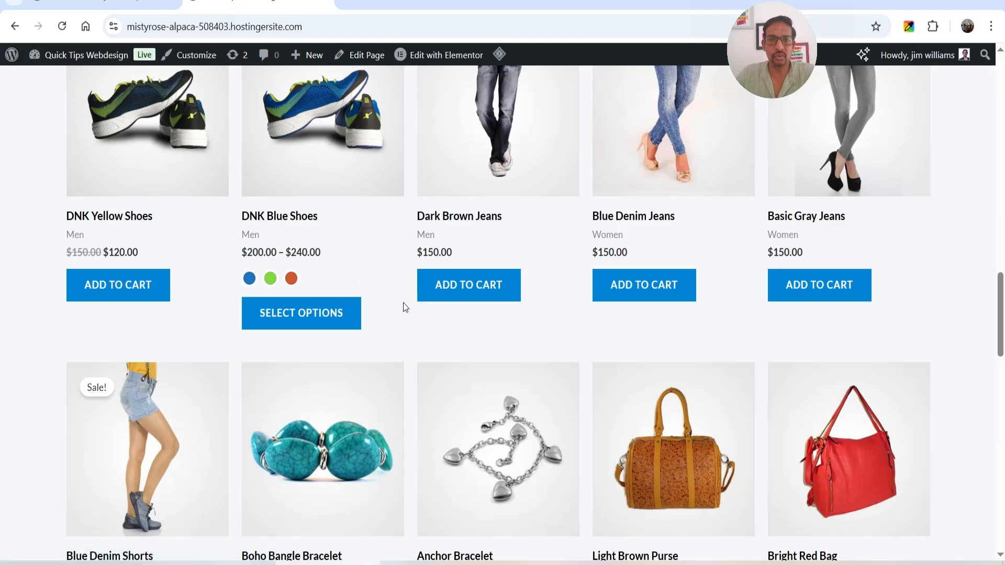
click(464, 284)
click(640, 276)
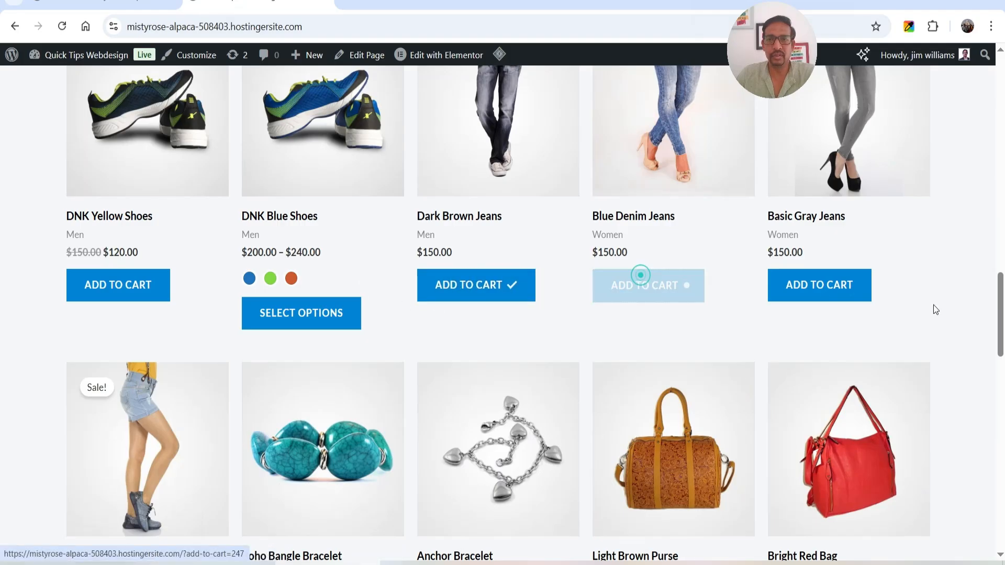
Open the cart and proceed to checkout, as far as the Order Type section above the payment options
scroll(932, 303, up, 15)
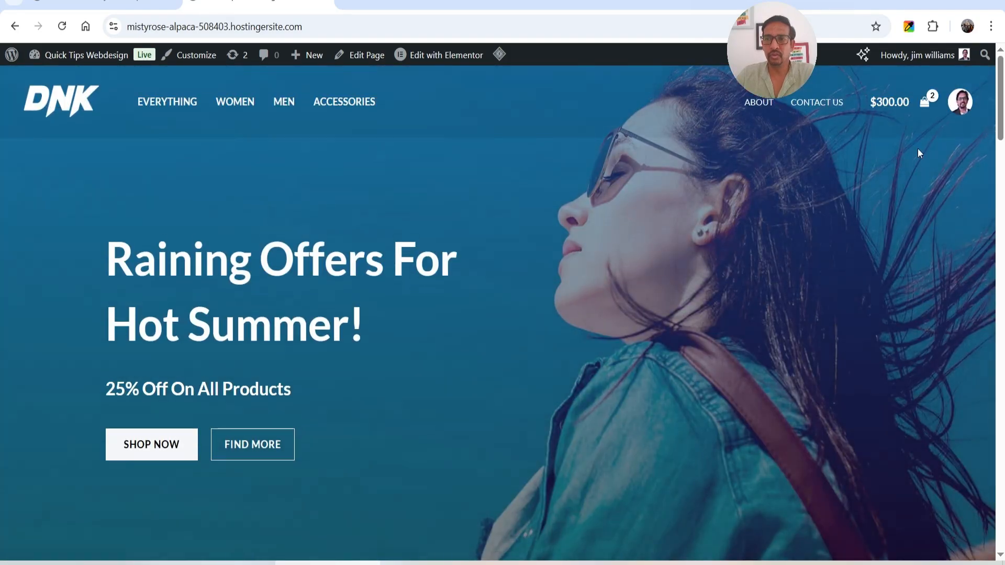
click(924, 101)
click(830, 530)
scroll(898, 276, down, 2)
scroll(895, 271, down, 5)
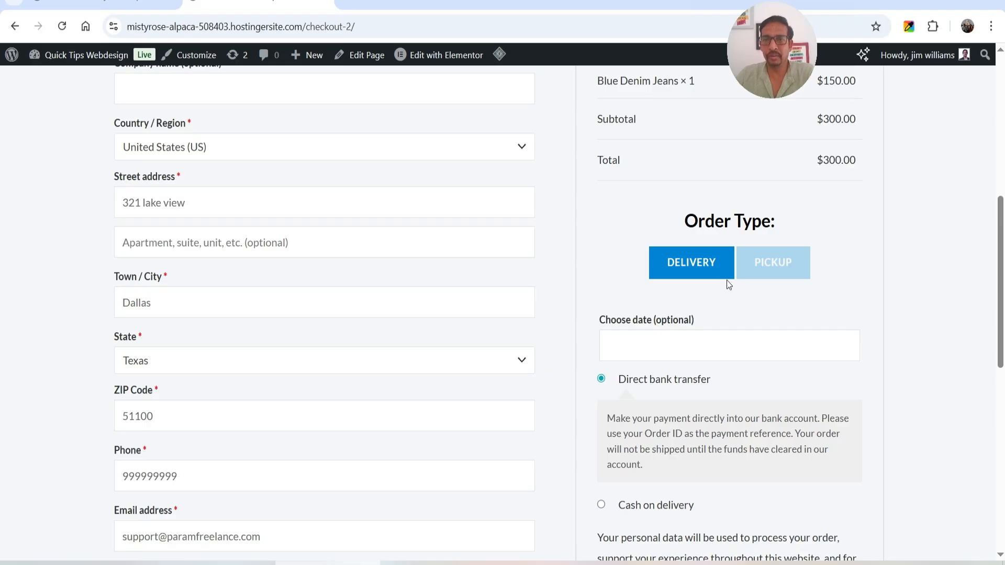
Test the checkout's Delivery and Pickup order types and their date calendars, leaving Delivery selected and the date empty
click(782, 265)
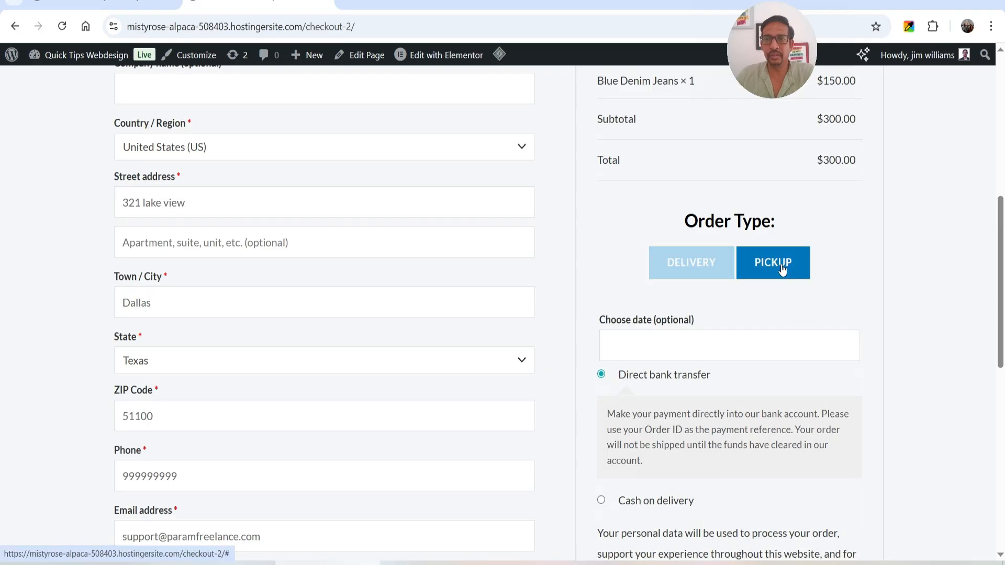
click(701, 271)
scroll(846, 269, down, 3)
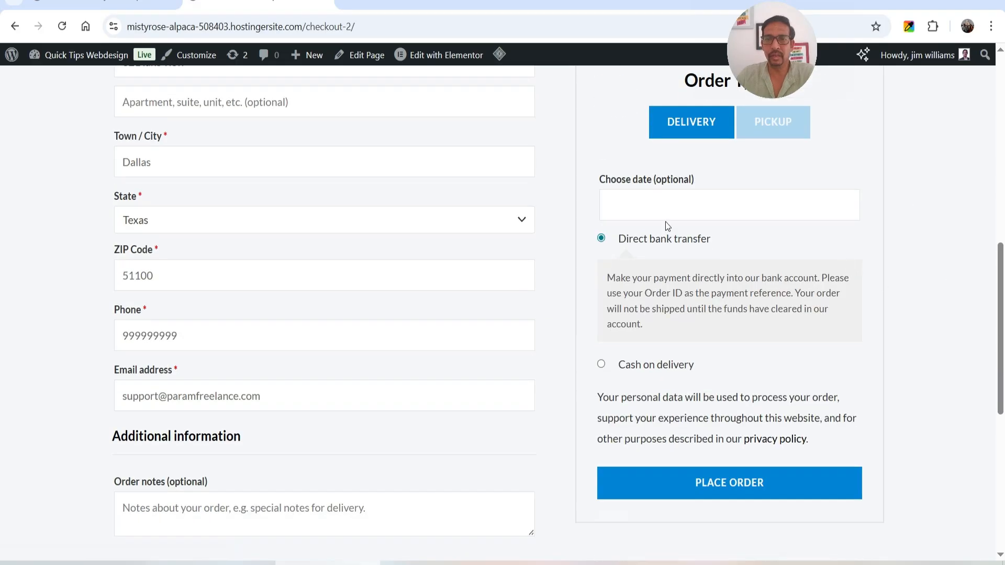
click(634, 208)
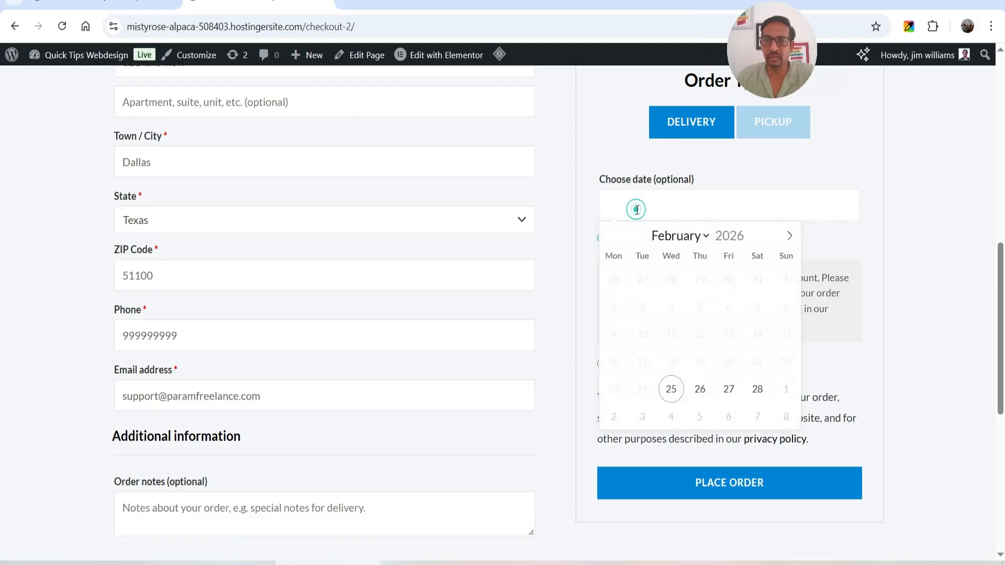
click(765, 131)
click(743, 209)
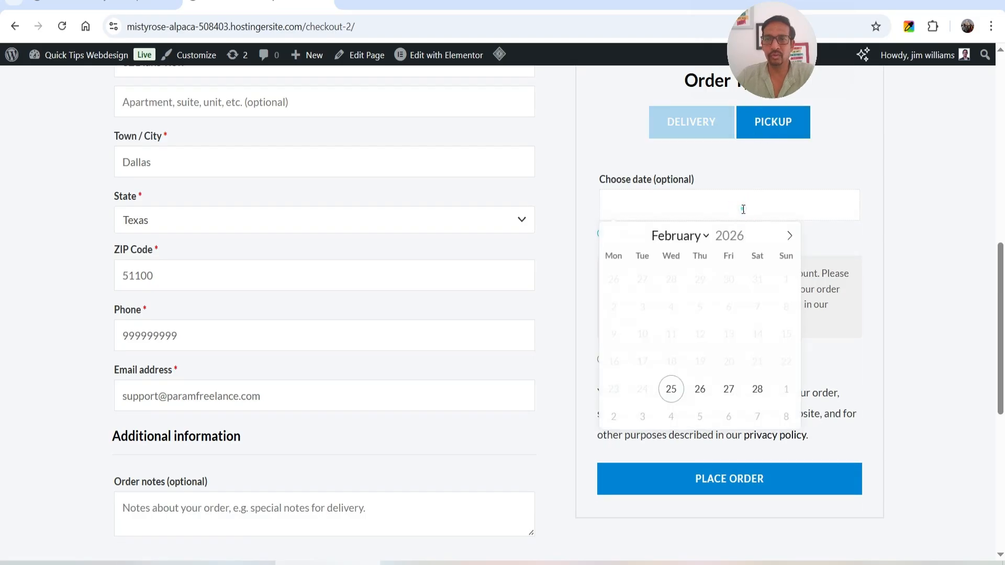
click(691, 124)
scroll(859, 251, up, 2)
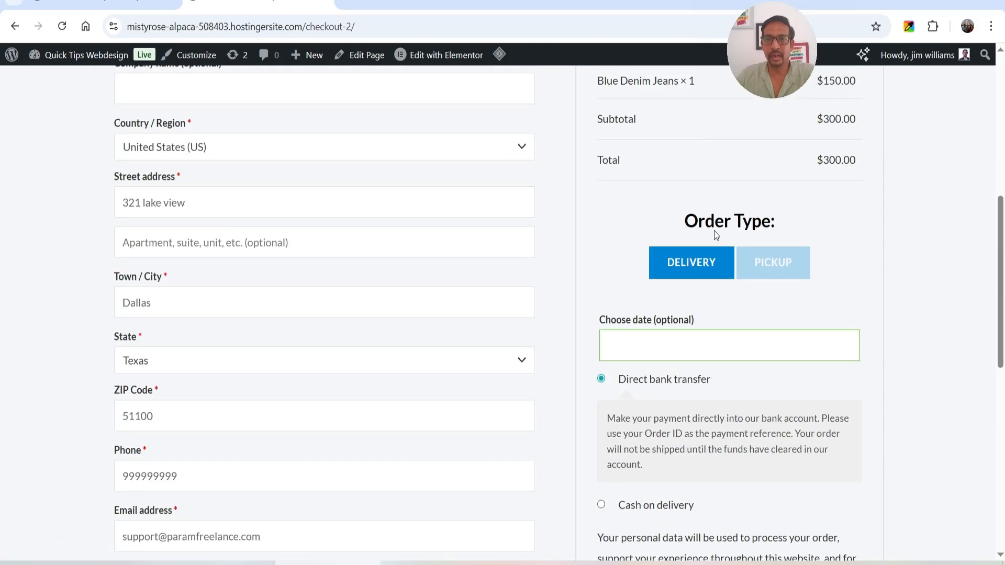
scroll(808, 313, down, 2)
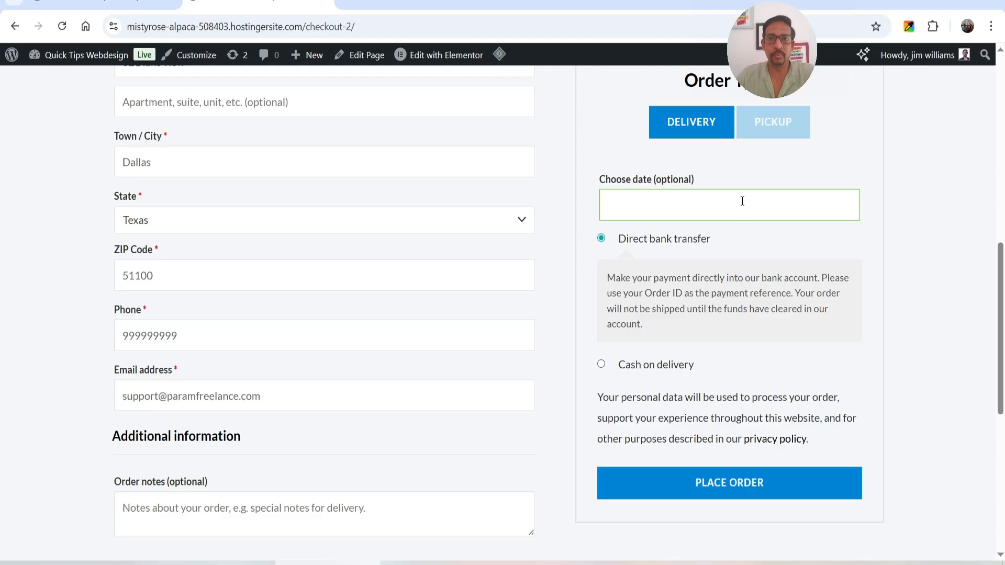
Return to the Chwazi settings and check the alternative display locations for the date and time fields
click(152, 5)
click(476, 232)
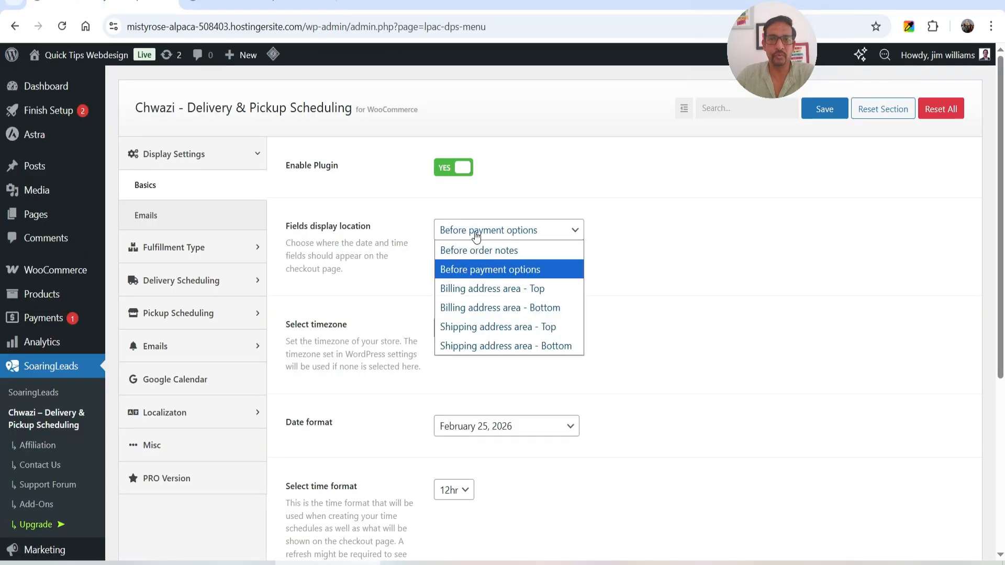
click(717, 283)
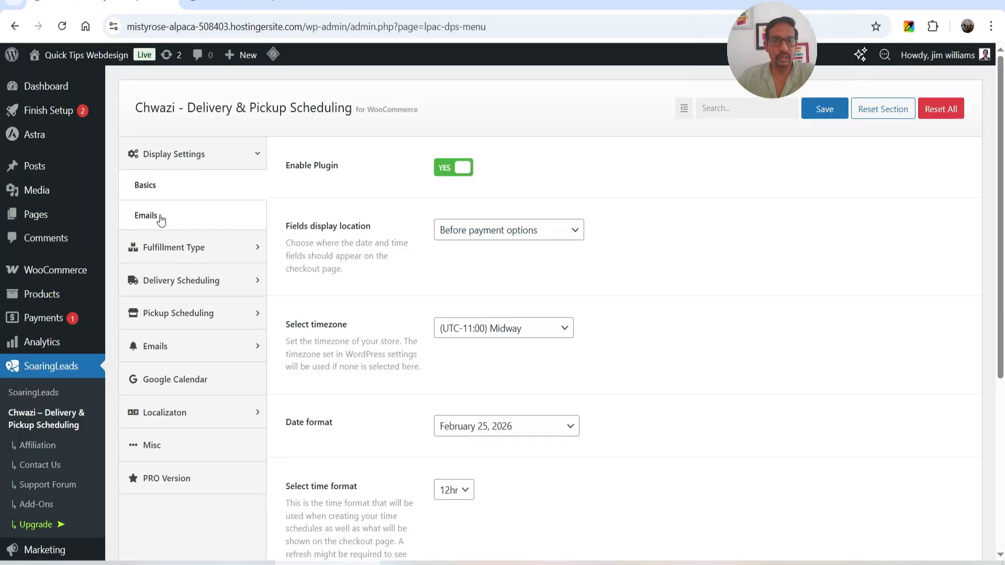
Turn on including the fulfillment date/time inside emails in the email display settings
click(146, 215)
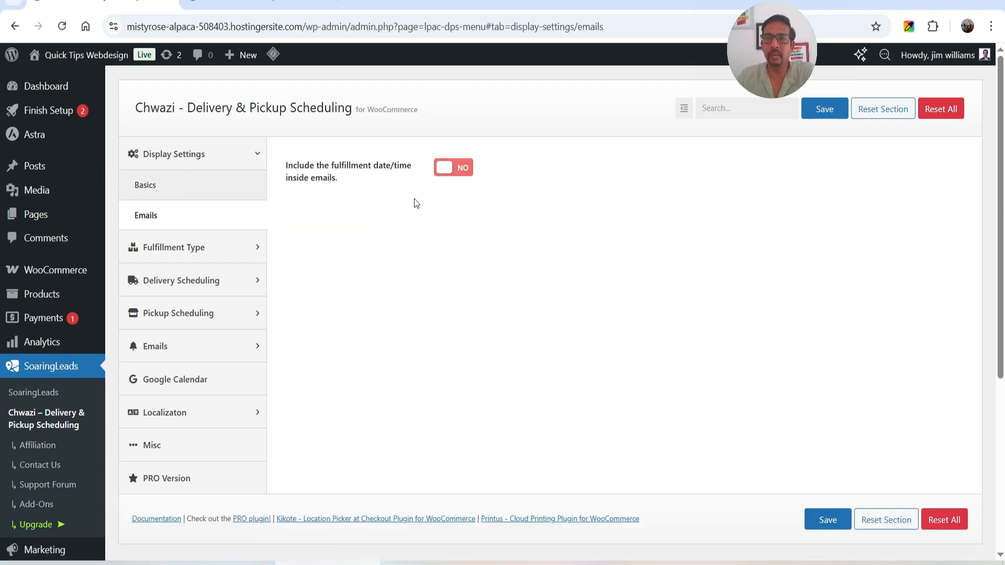
click(451, 171)
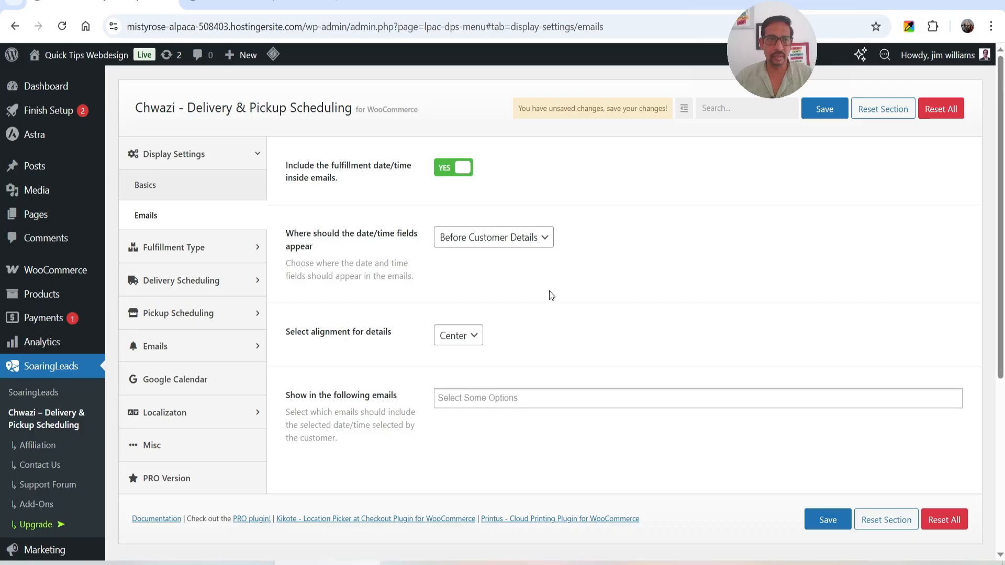
Open the WooCommerce settings separately and review the list of email notifications
mouse_move(62, 269)
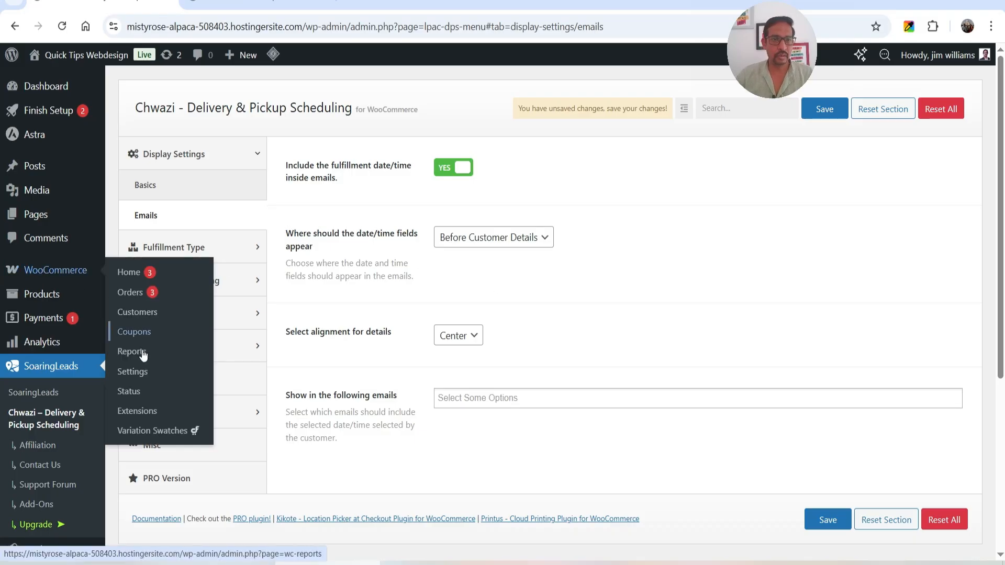
right_click(141, 375)
click(206, 184)
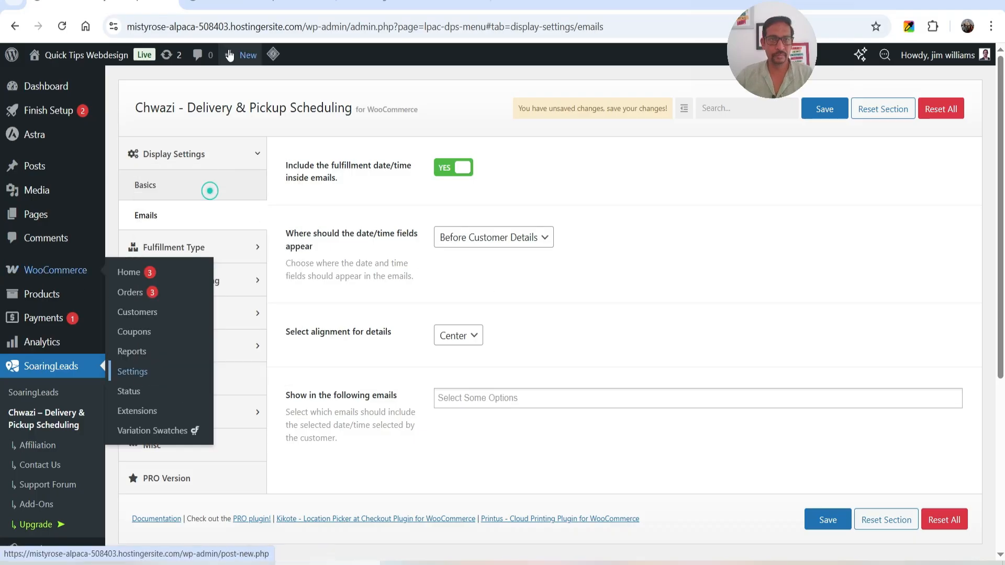
click(439, 124)
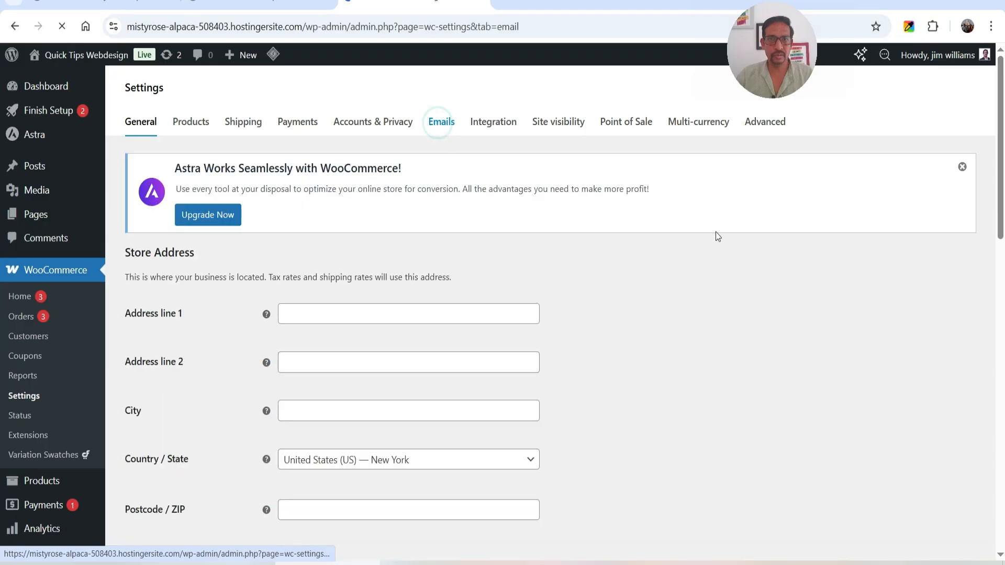
scroll(523, 314, down, 1)
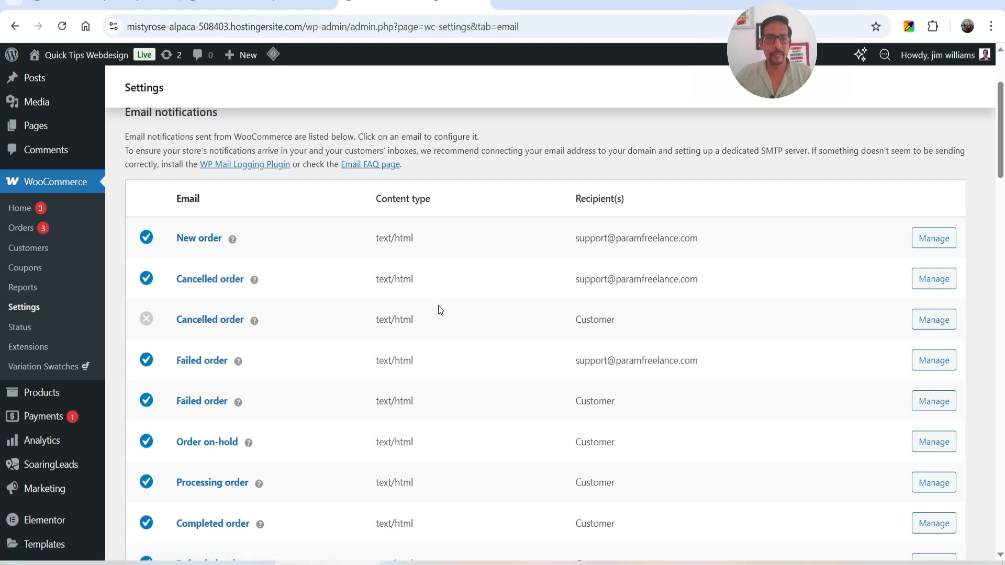
scroll(246, 255, down, 3)
scroll(592, 330, down, 3)
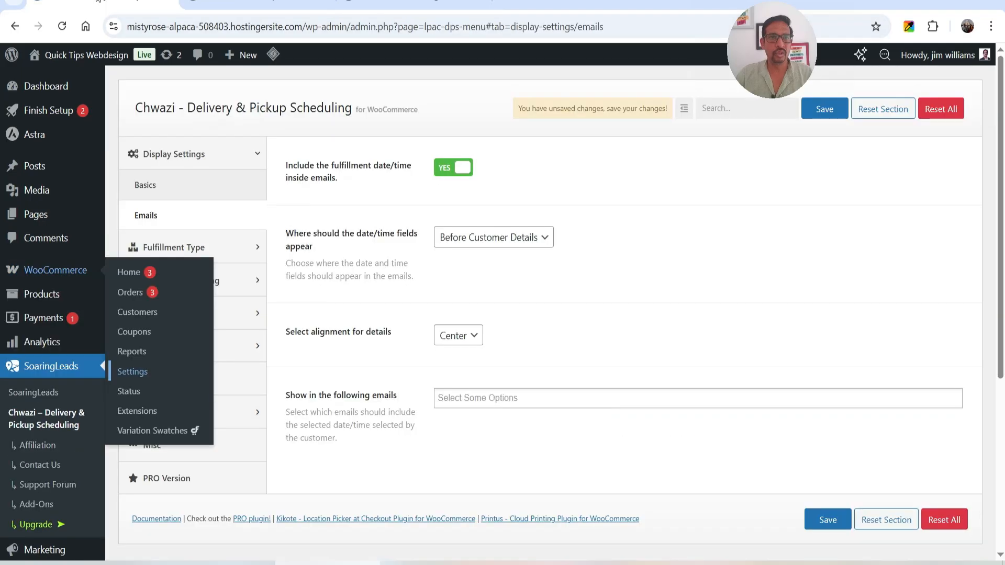
Back in the Chwazi email display settings, make the date/time fields appear before the order table
click(699, 265)
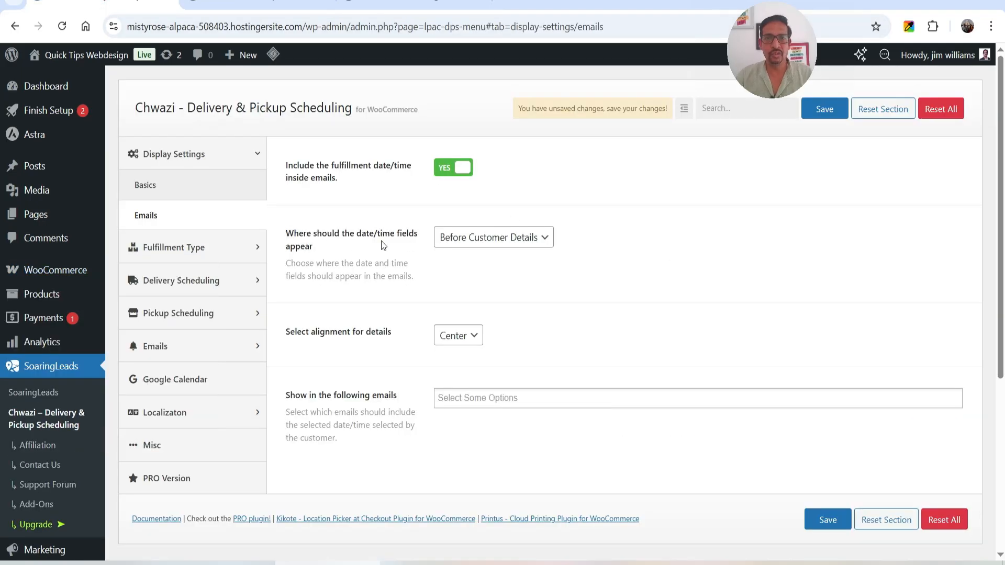
click(496, 238)
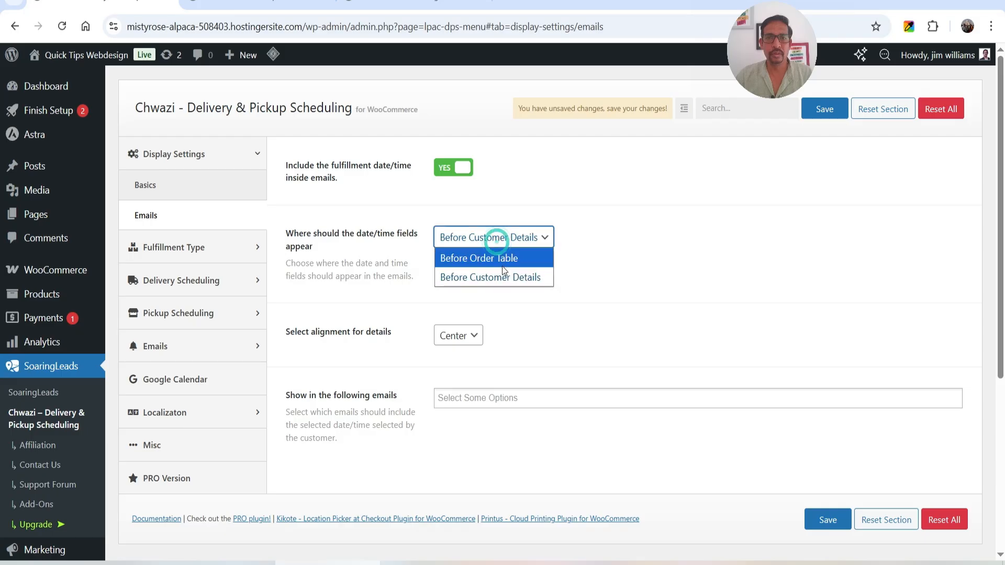
click(493, 258)
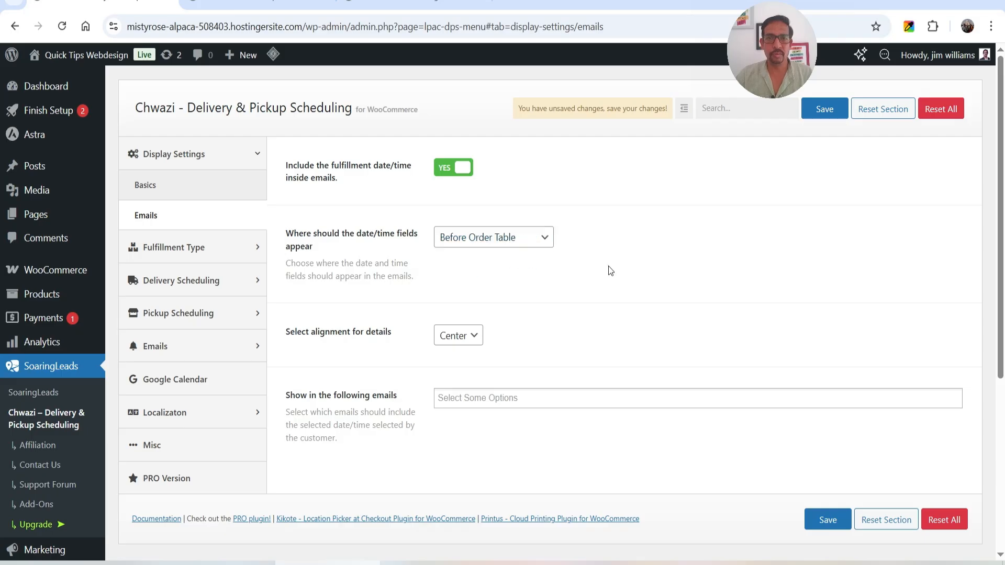
Show the date/time in the New Order (Admin) and Customer Invoice emails, and save the settings
scroll(608, 266, down, 1)
scroll(532, 283, down, 2)
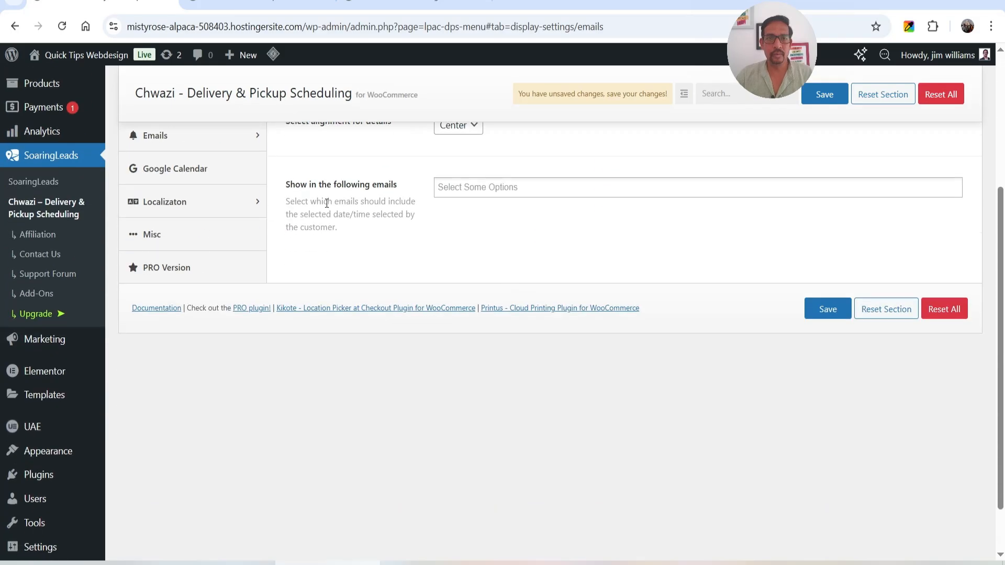
click(491, 194)
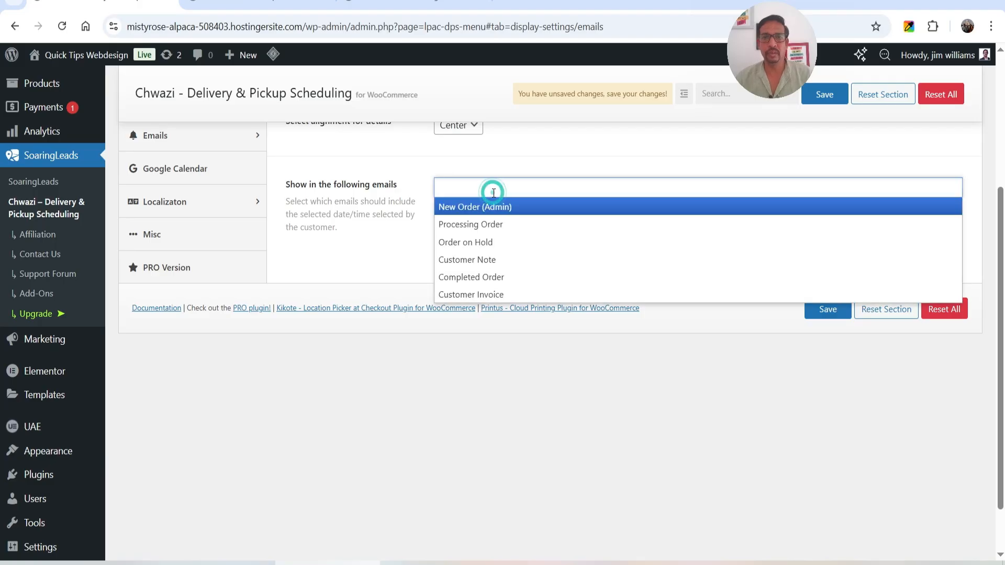
click(494, 207)
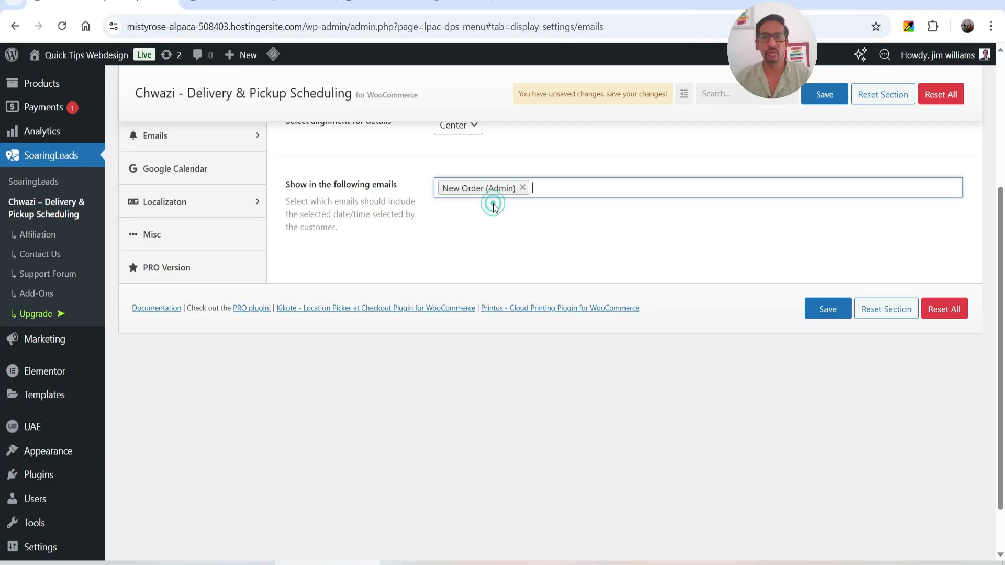
click(570, 186)
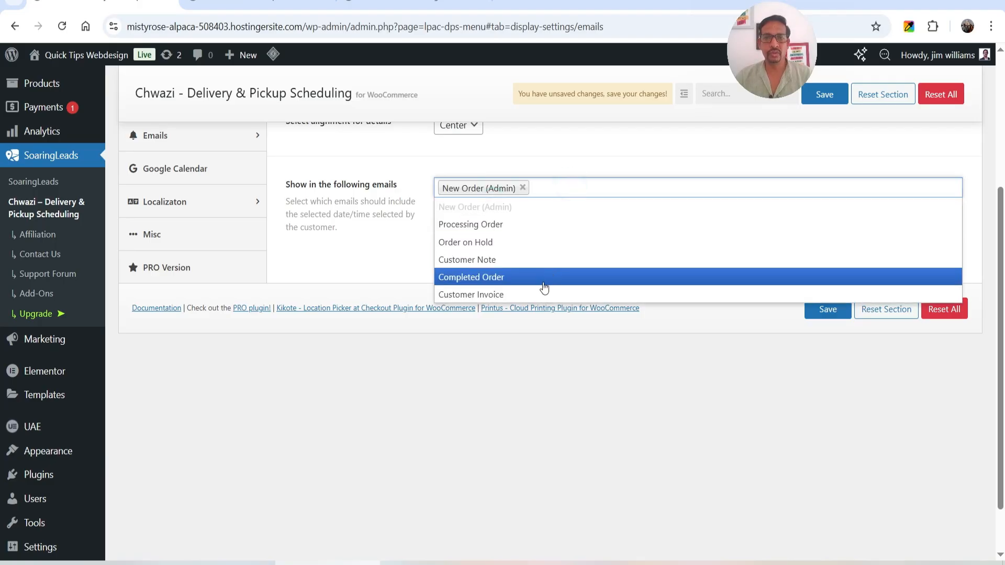
click(540, 292)
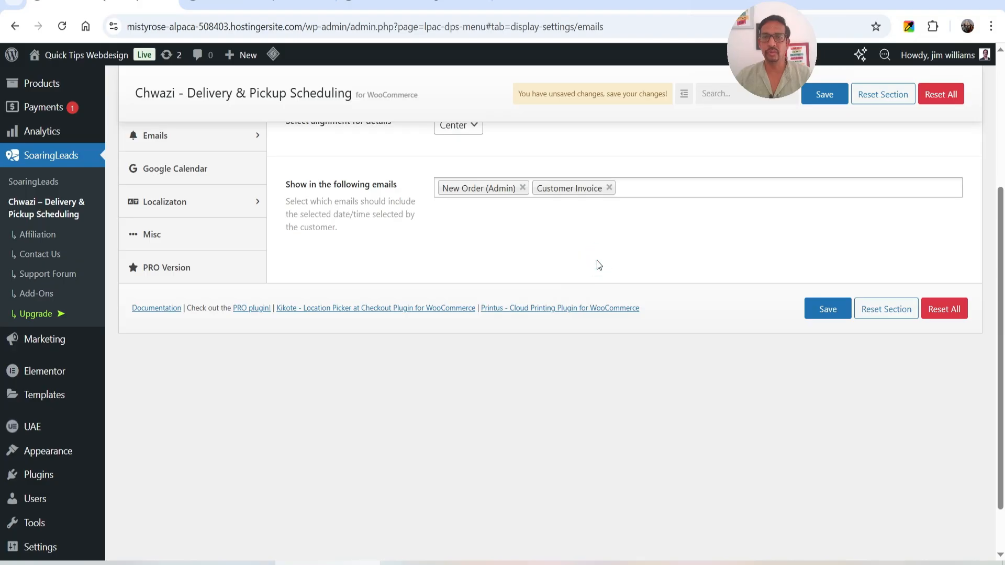
scroll(617, 281, up, 2)
click(828, 382)
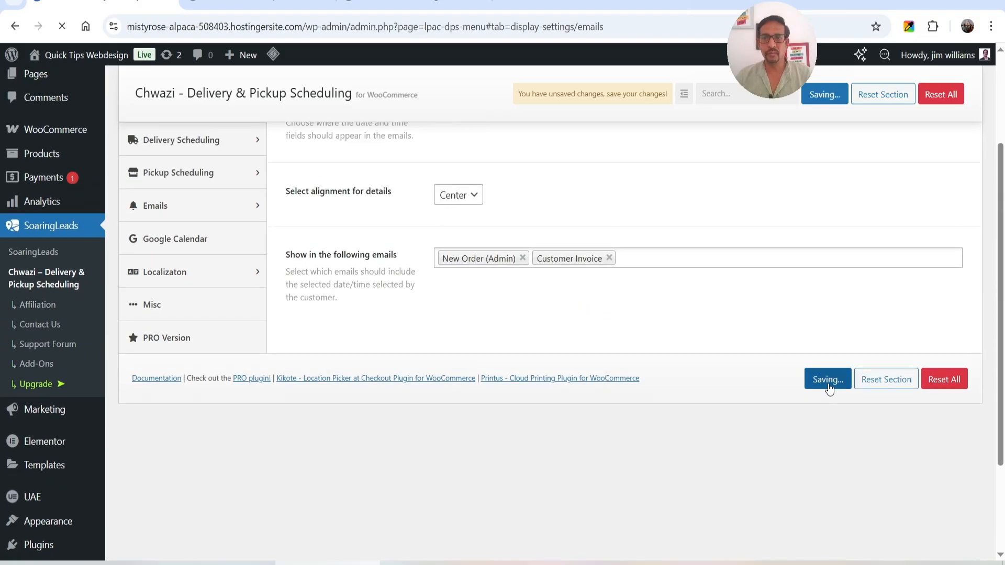
Open the WooCommerce New order email and examine the Order Type line in its preview
click(282, 3)
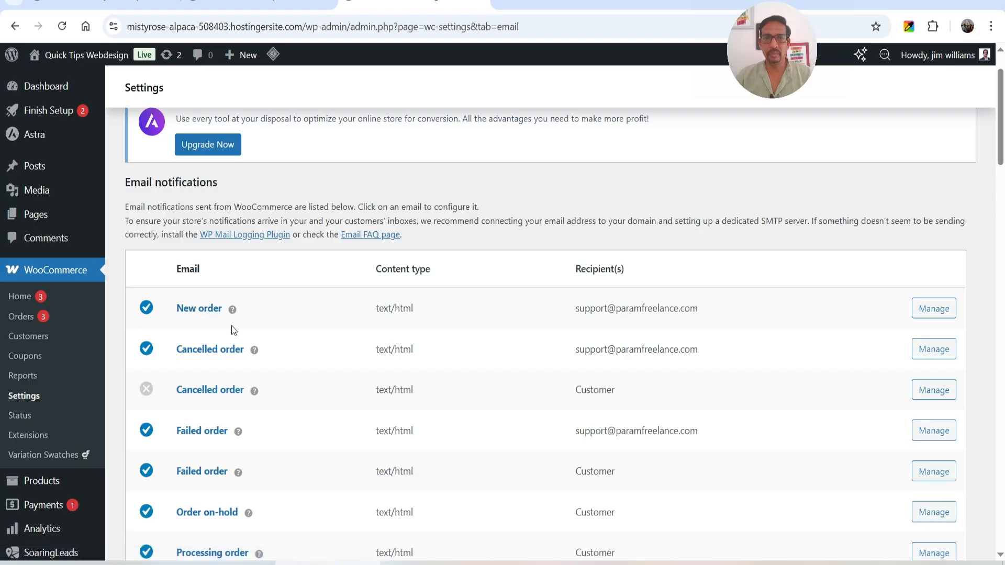
click(932, 313)
scroll(607, 274, down, 6)
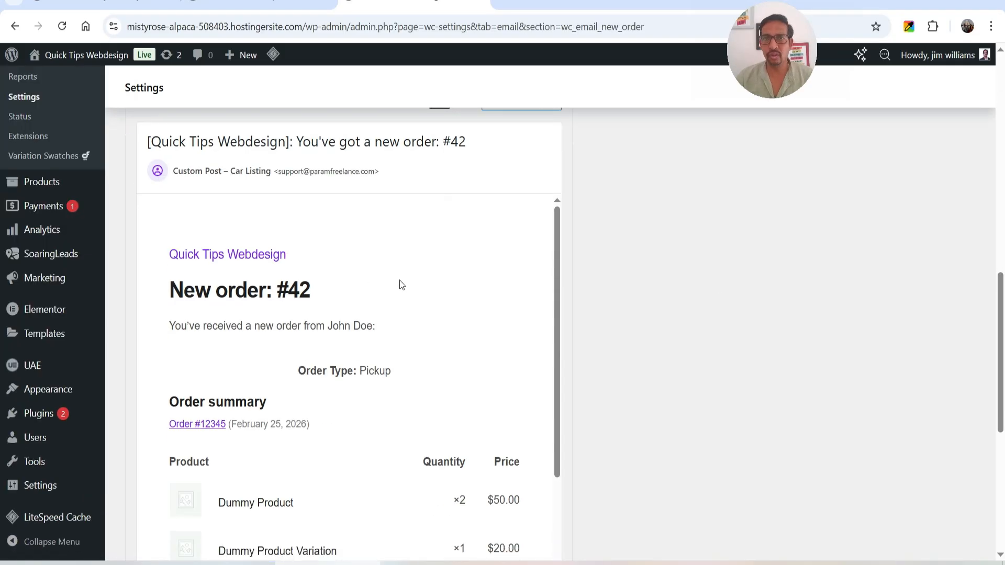
scroll(399, 279, down, 3)
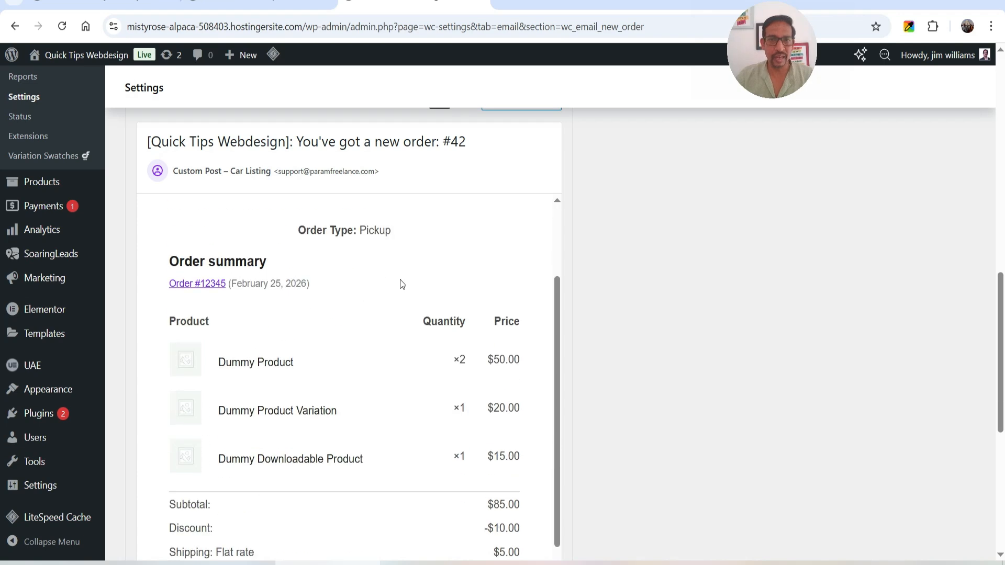
click(299, 230)
click(359, 234)
click(345, 241)
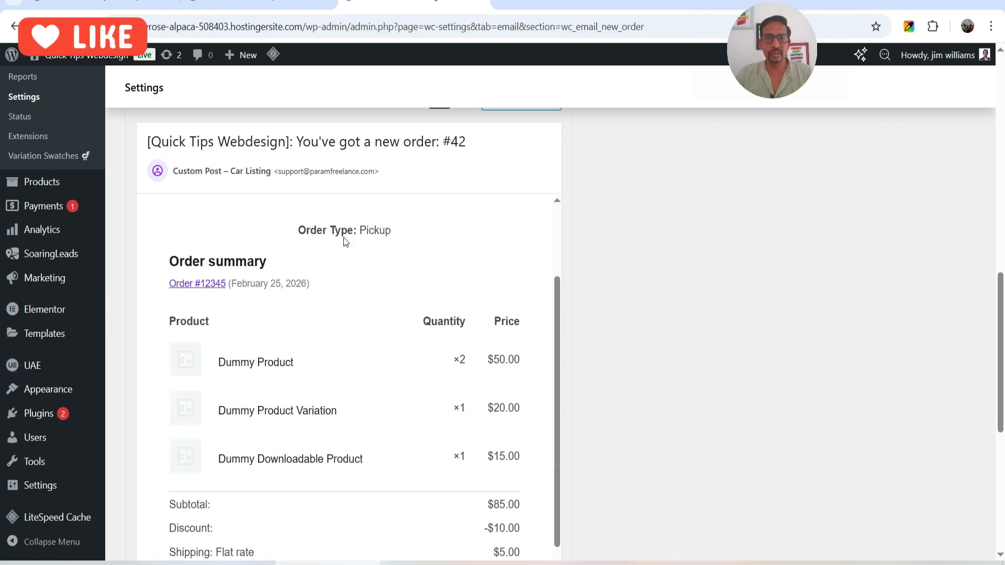
triple_click(345, 240)
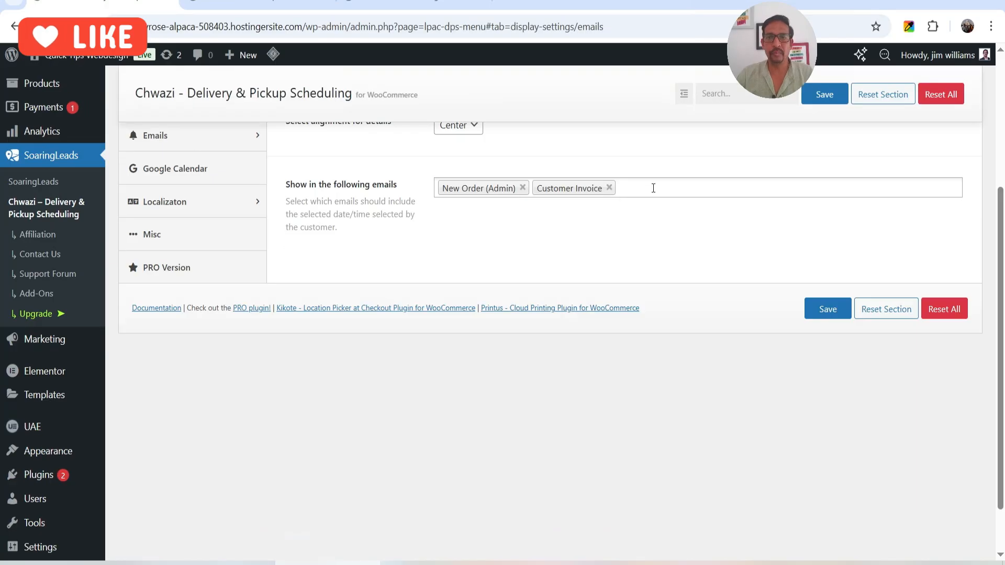
Check in the Chwazi settings which other emails can include the selected date/time
click(651, 188)
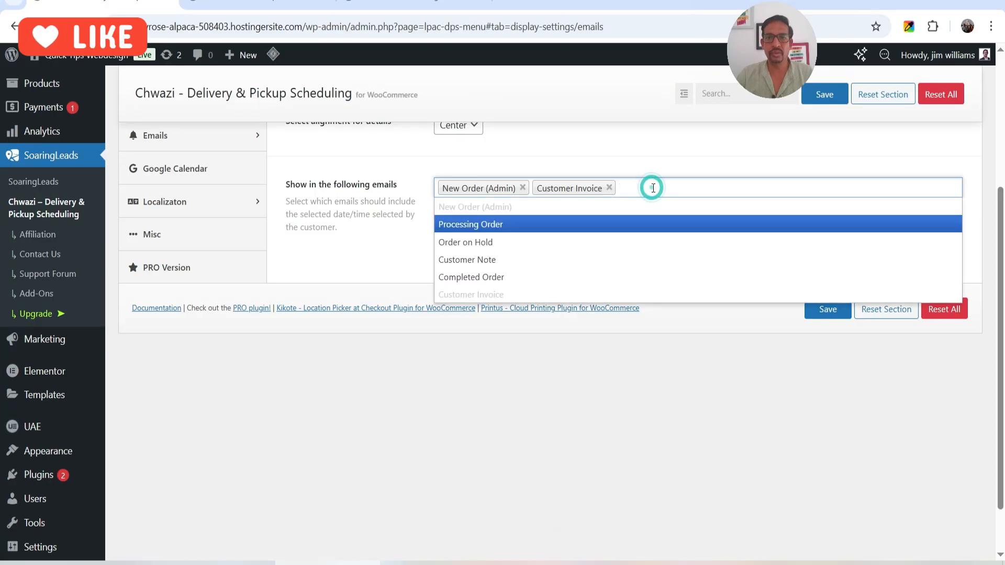
click(368, 253)
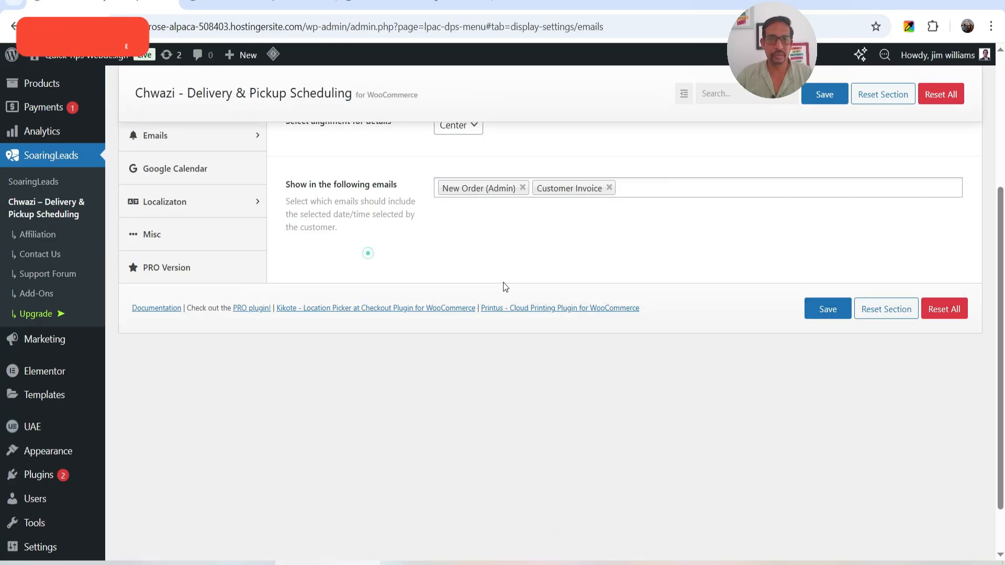
scroll(415, 274, up, 4)
Open the Fulfillment Type general settings and compare the selector type options with the checkout page's order type selector
click(206, 249)
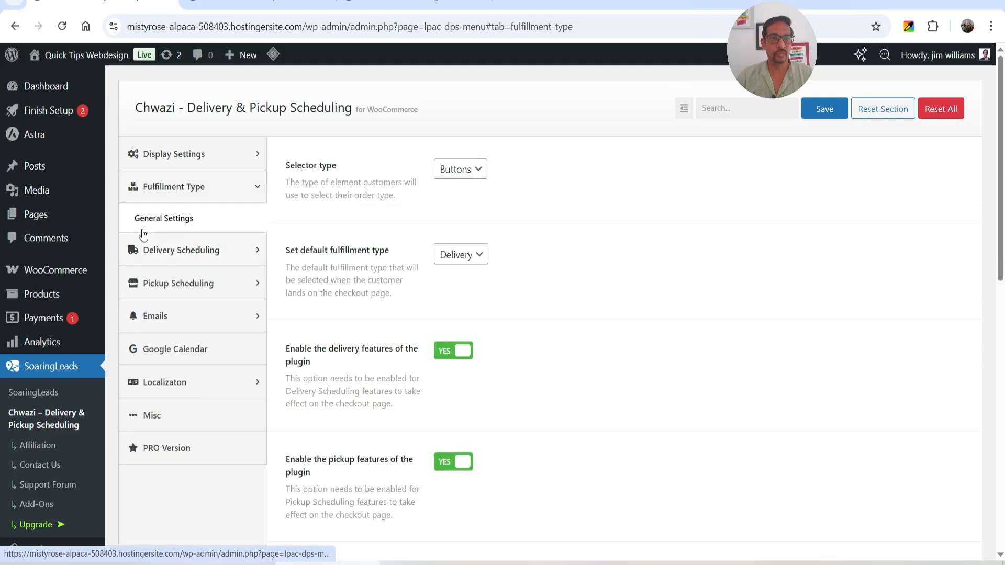
click(472, 172)
click(468, 174)
click(465, 169)
click(518, 194)
click(299, 2)
scroll(877, 372, down, 3)
click(115, 2)
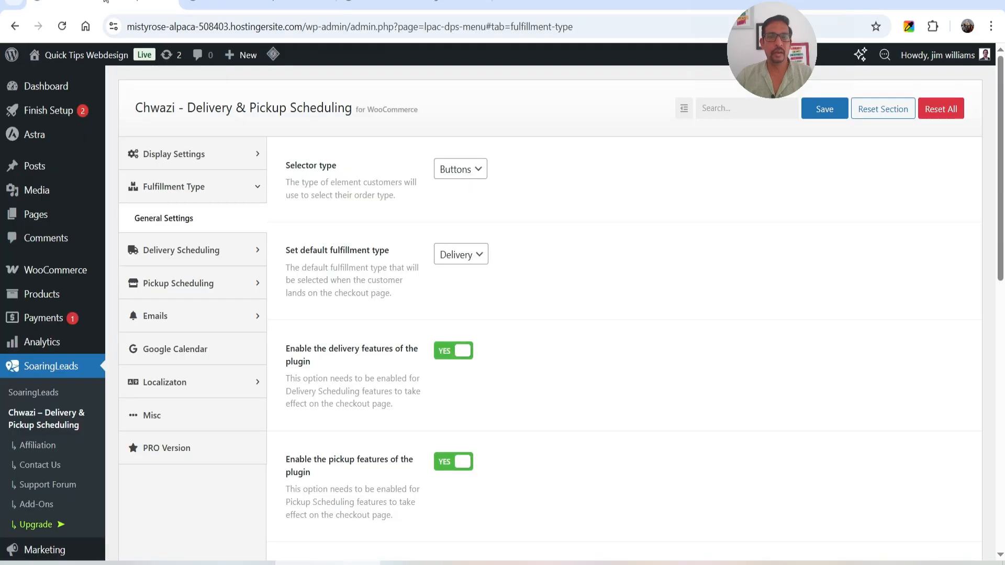
Set the fulfillment selector type to Switch and save the settings
click(474, 170)
click(460, 207)
click(824, 108)
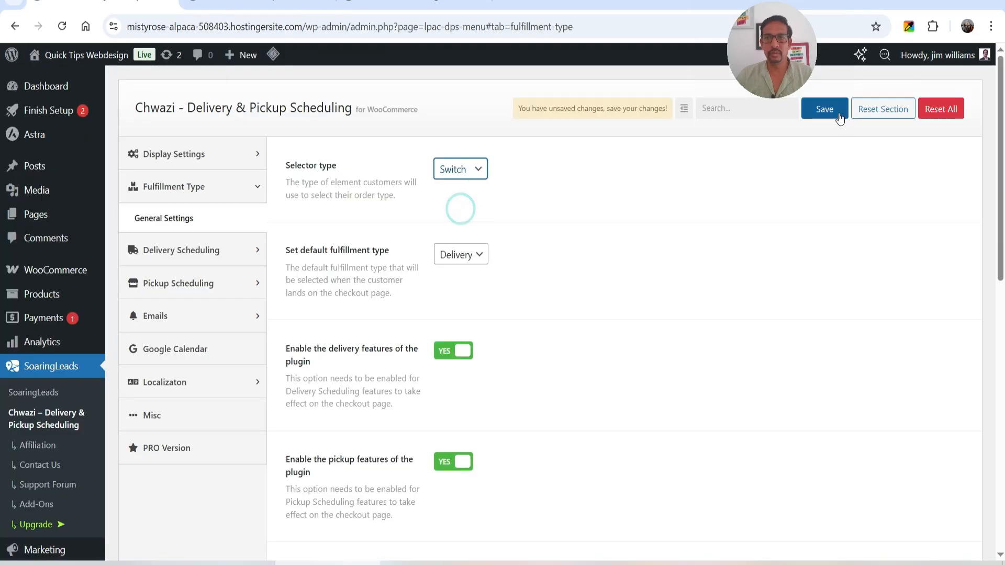
Reload the checkout page and test the order type switch between Delivery and Pickup
click(251, 4)
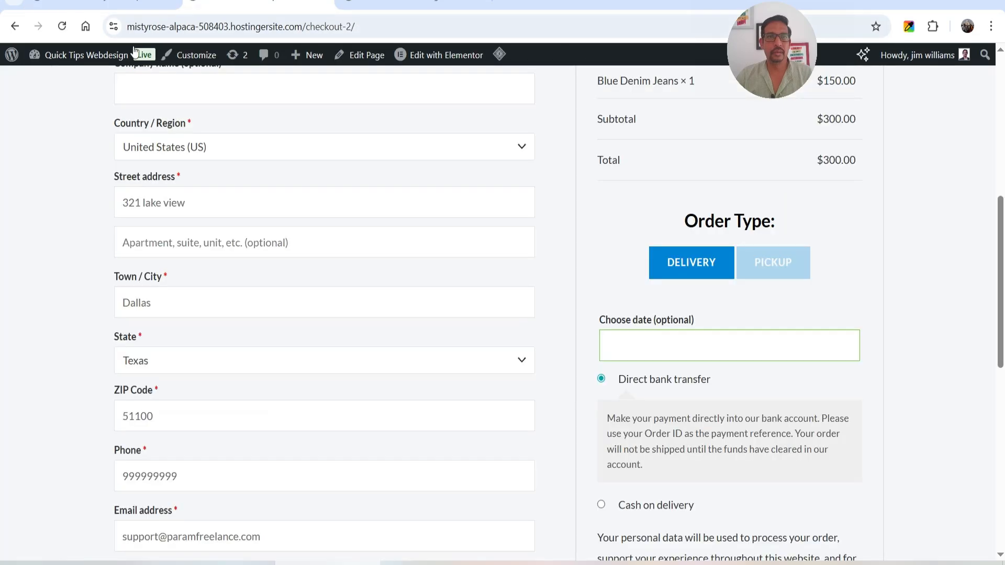
click(61, 26)
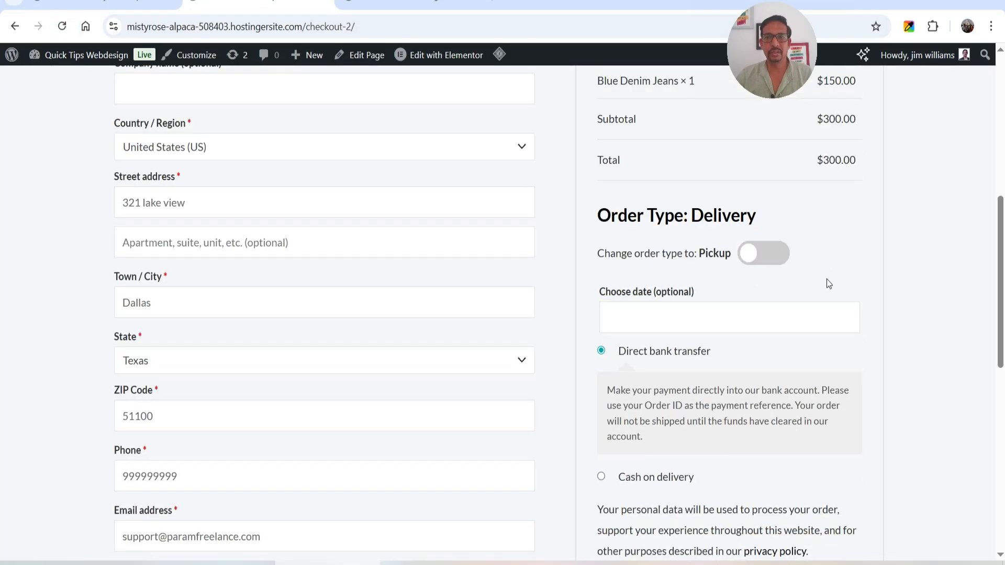
click(772, 264)
click(777, 262)
click(776, 258)
Return to the Fulfillment Type settings and change the selector type back to Buttons
click(27, 7)
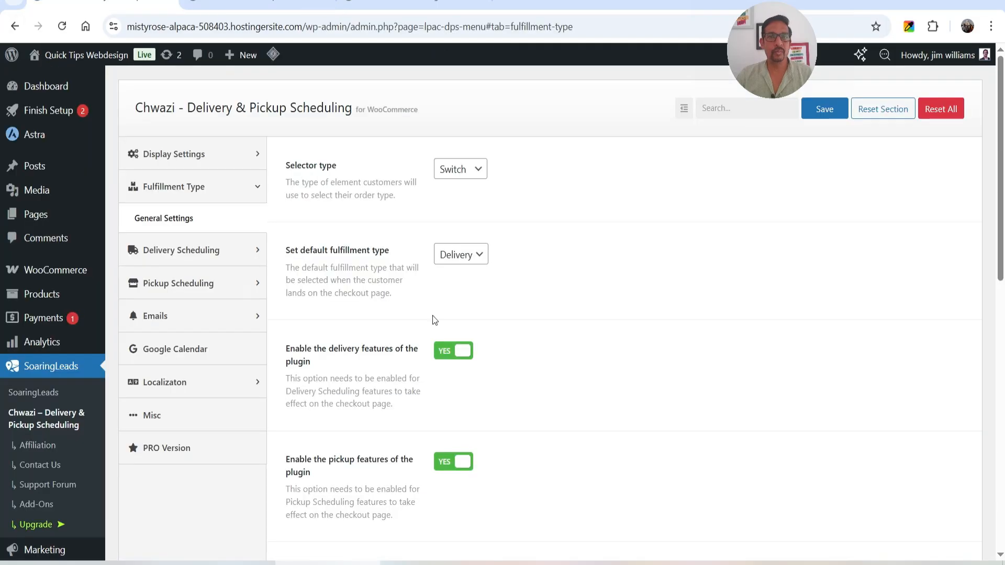
click(460, 173)
click(460, 189)
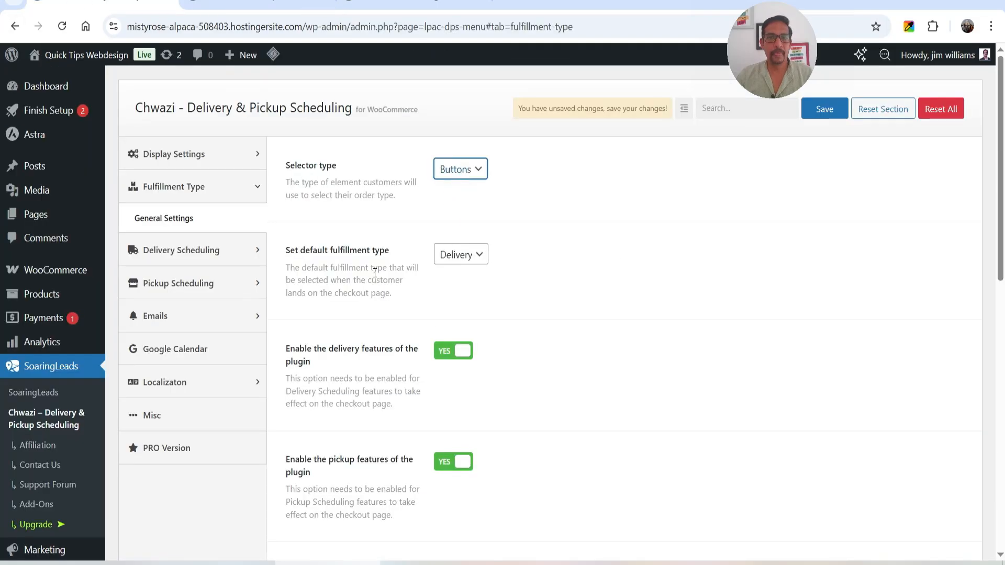
Check the default fulfillment type choices against the Order Type section of the checkout page
click(461, 254)
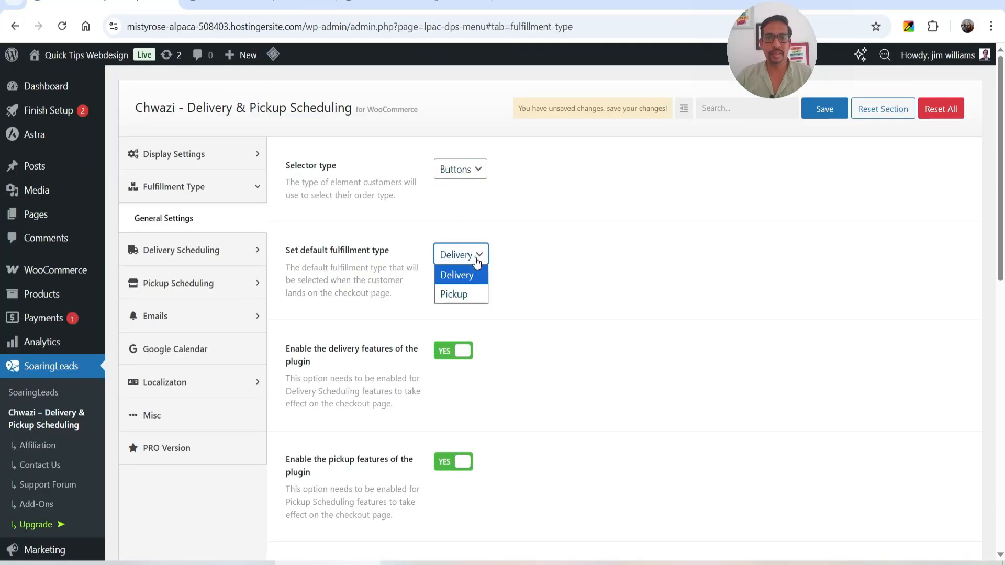
click(584, 284)
click(251, 2)
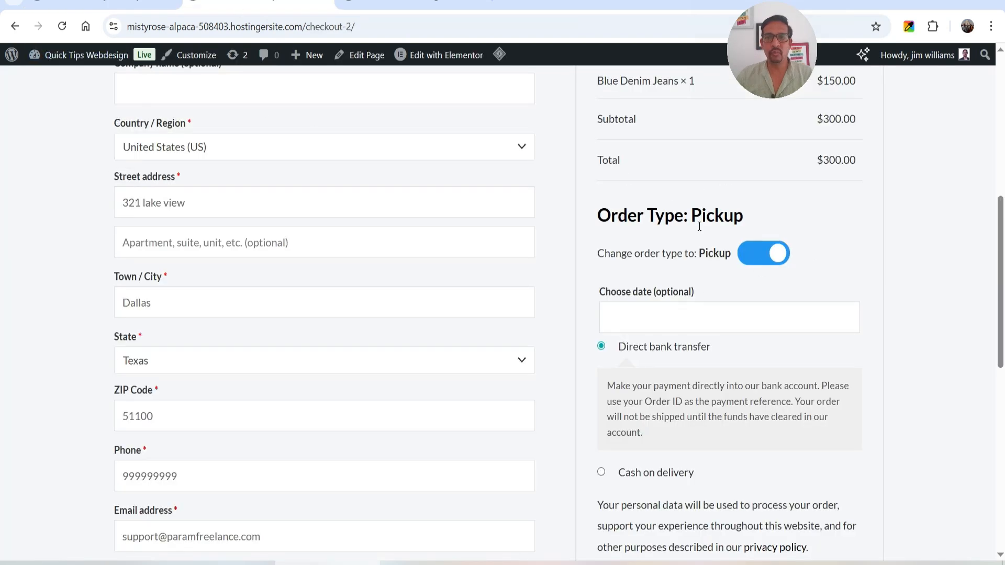
click(120, 7)
Set the default fulfillment type to Pickup
click(461, 255)
click(468, 291)
click(471, 262)
Review the remaining Fulfillment Type options and save the settings with Delivery as the default fulfillment type
scroll(533, 269, down, 3)
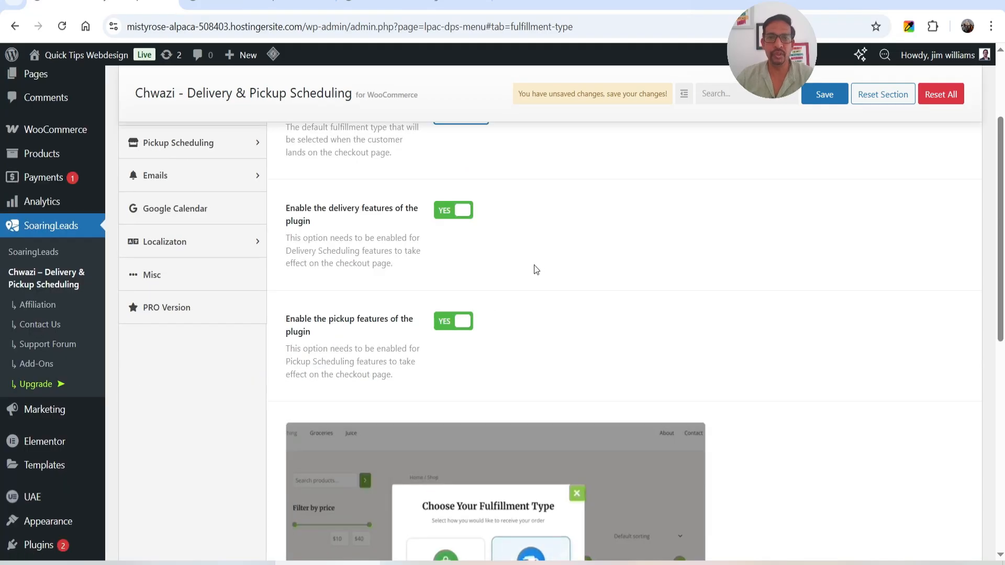
scroll(548, 238, down, 2)
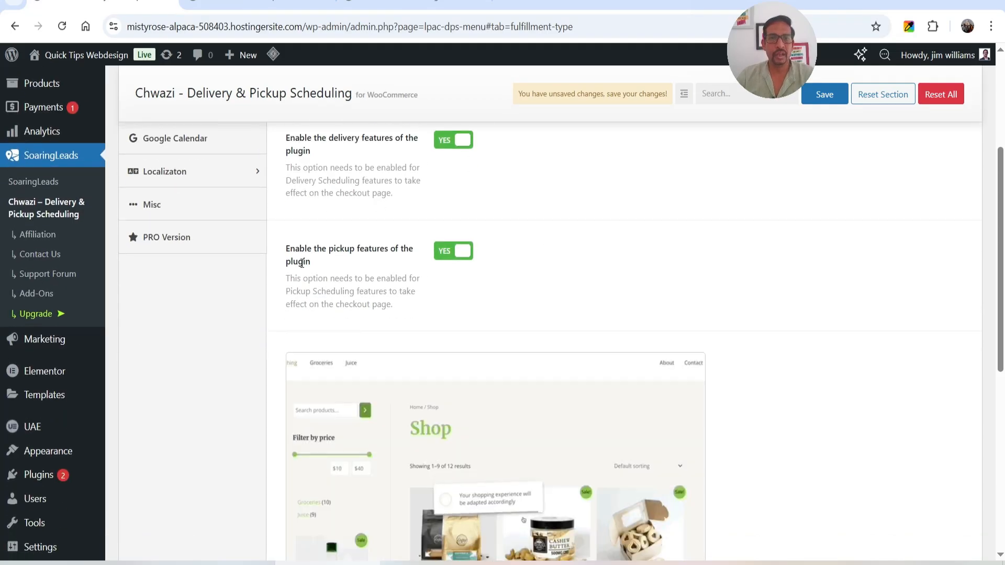
scroll(505, 242, down, 4)
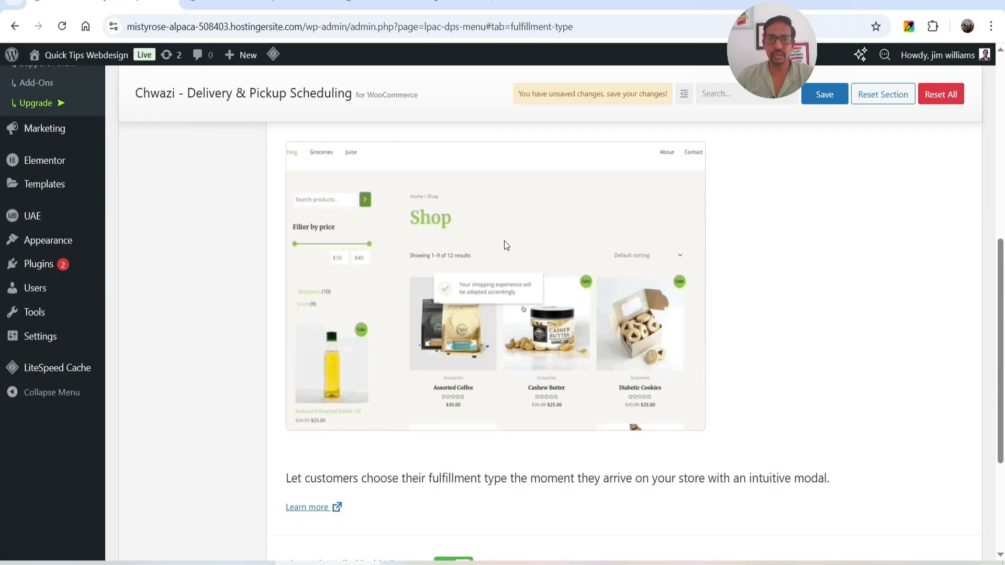
scroll(673, 280, down, 4)
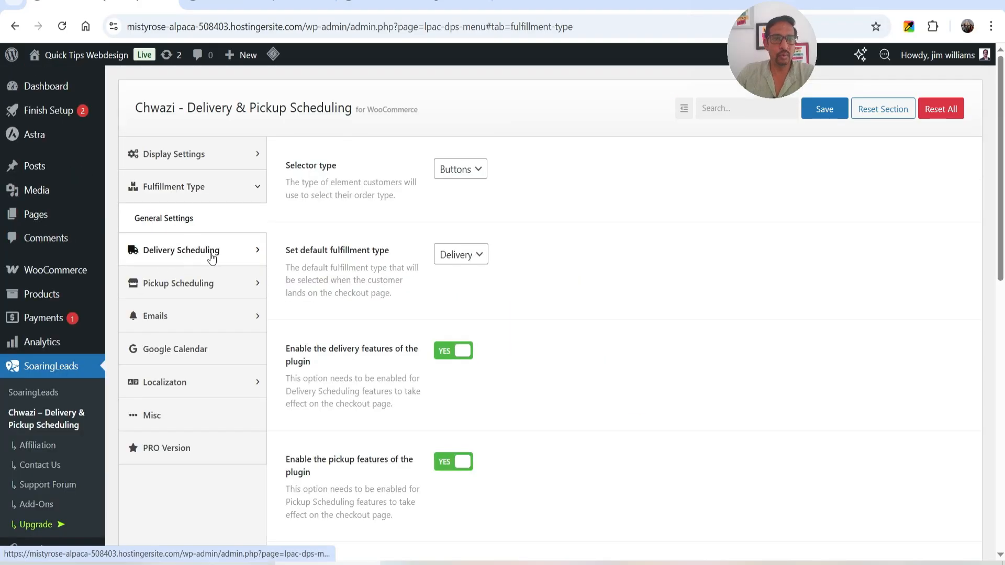
Open the Delivery Date settings and check the date field for delivery orders on the reloaded checkout page
click(185, 262)
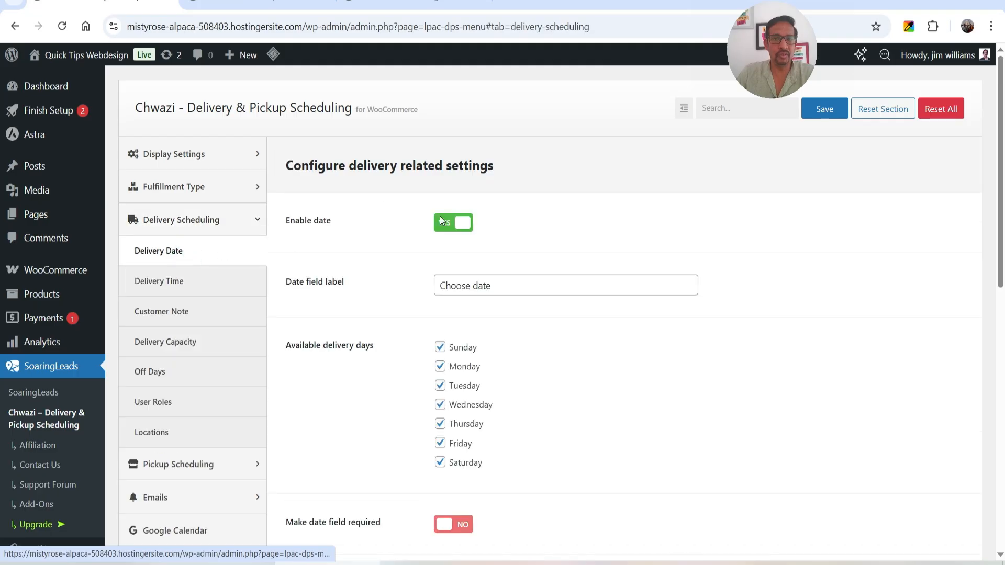
click(293, 6)
key(F5)
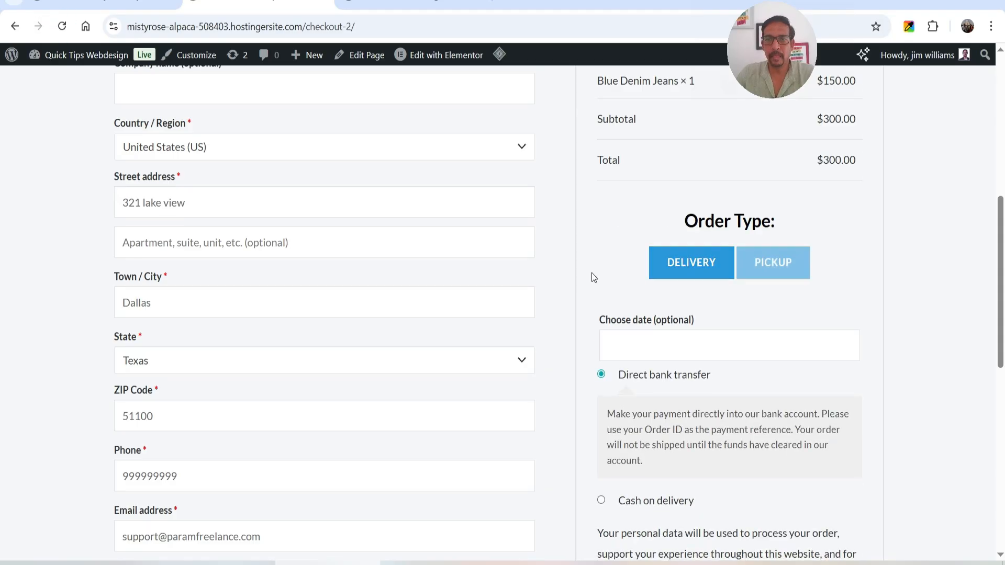
click(691, 274)
scroll(702, 298, down, 1)
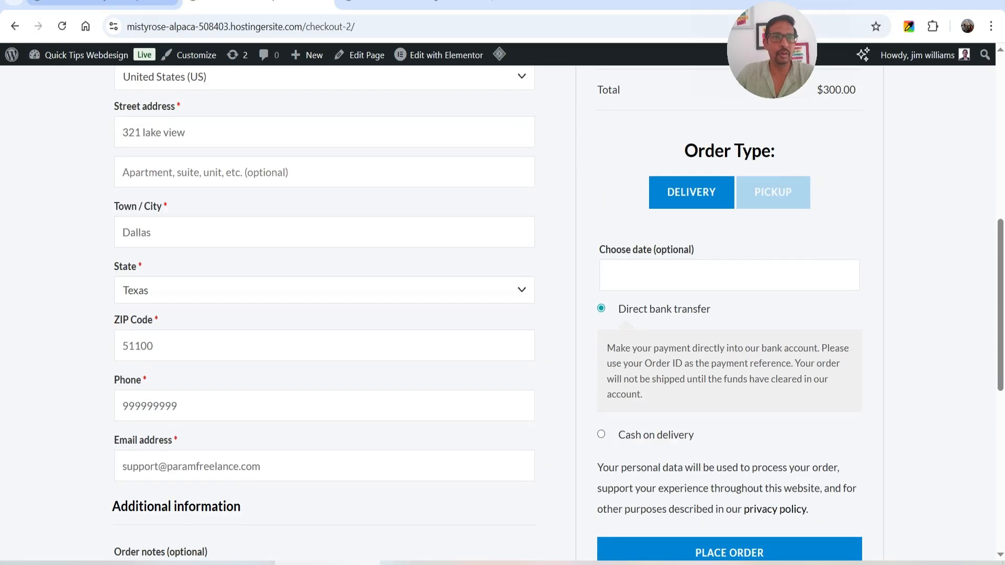
click(100, 4)
click(222, 2)
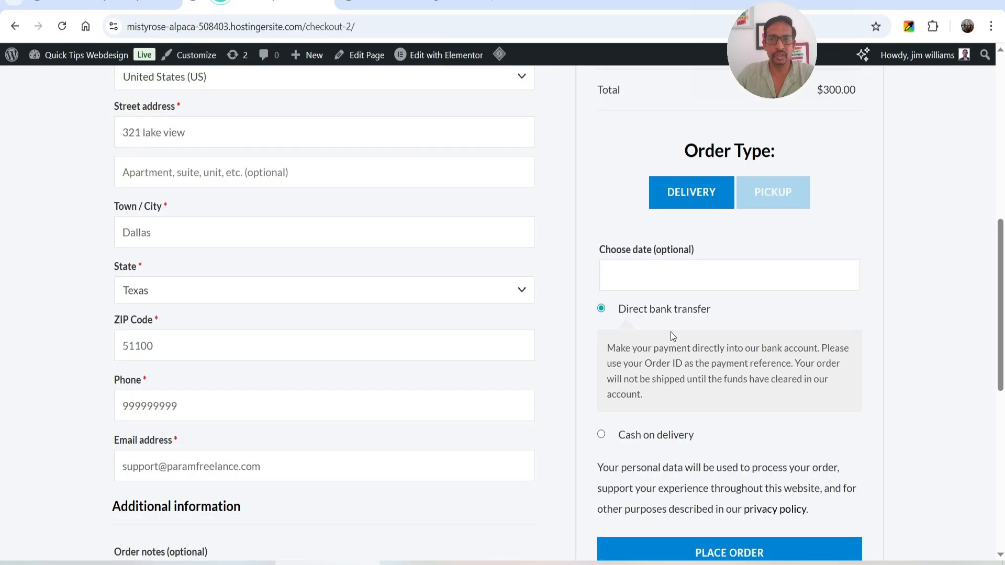
triple_click(610, 250)
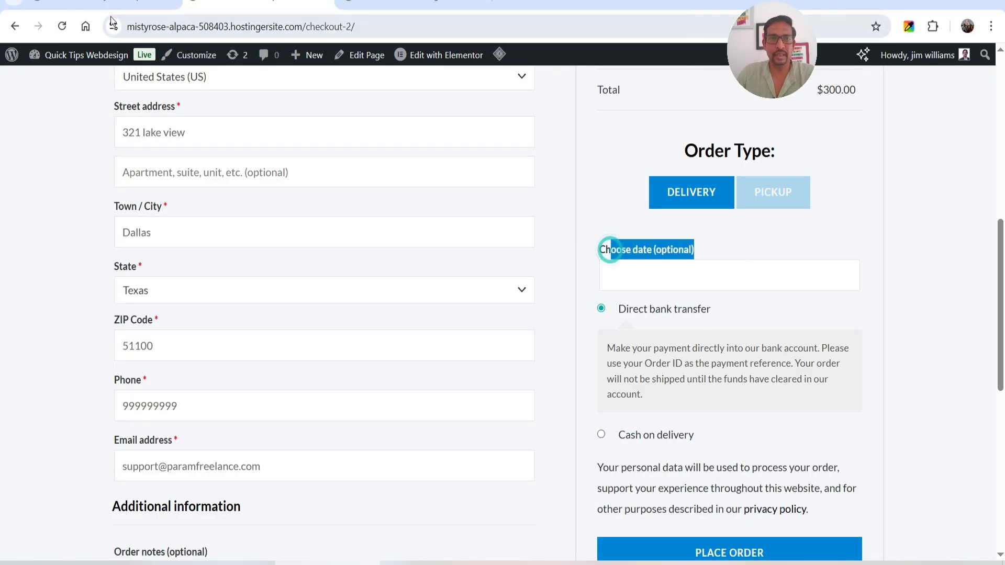
Make the delivery date field required and reselect Sunday as an available delivery day
click(107, 3)
scroll(514, 317, down, 1)
scroll(513, 316, down, 1)
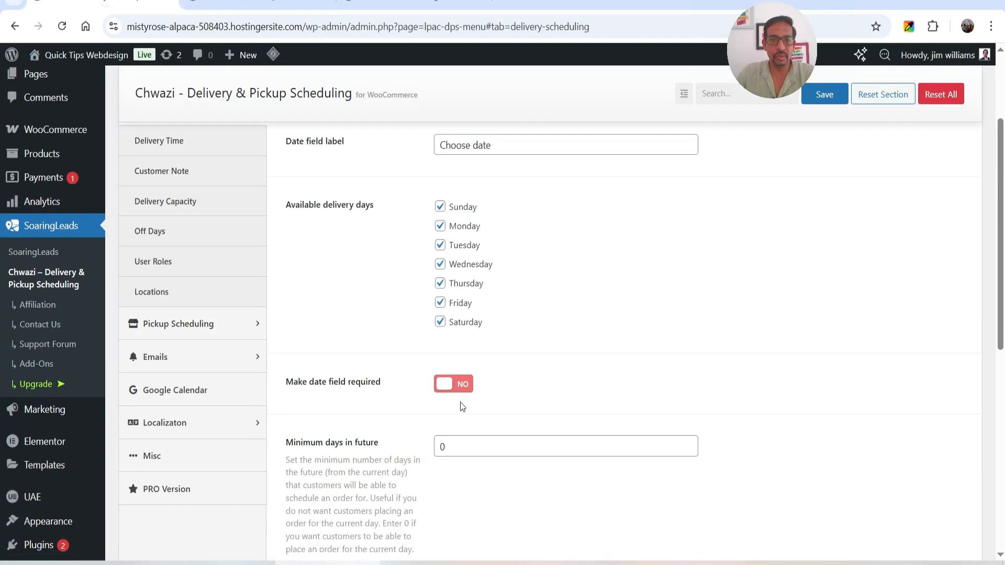
click(459, 384)
scroll(520, 366, up, 1)
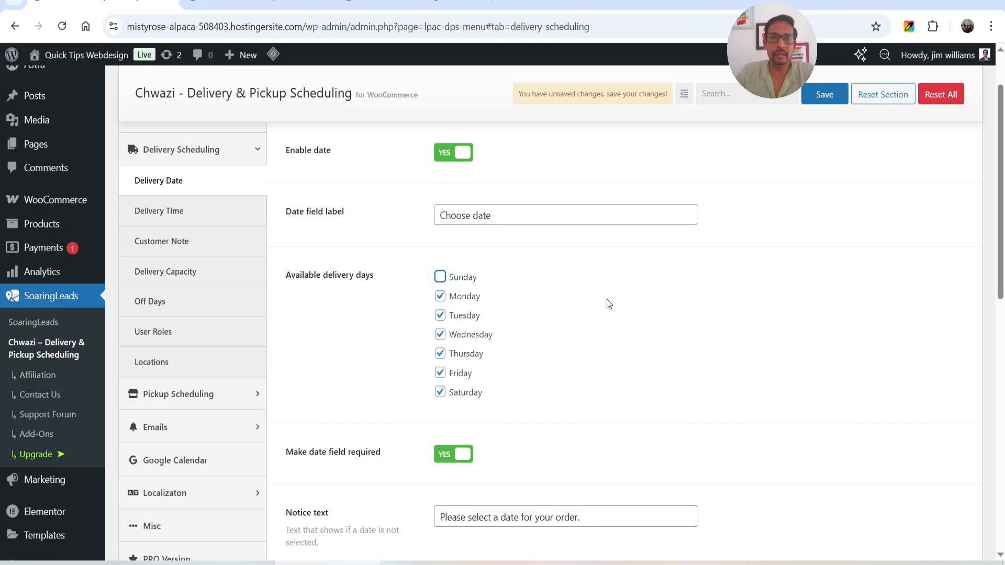
click(438, 277)
Set the minimum days in future to 1 and the maximum days in future to 30, and save the delivery date settings
scroll(308, 237, down, 4)
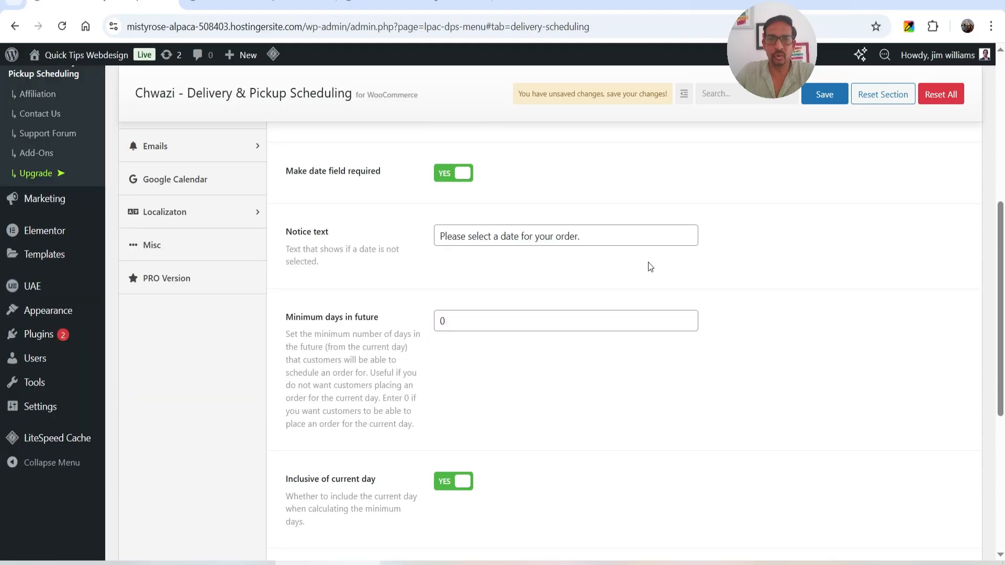
scroll(649, 267, down, 2)
scroll(648, 265, up, 2)
scroll(367, 274, down, 1)
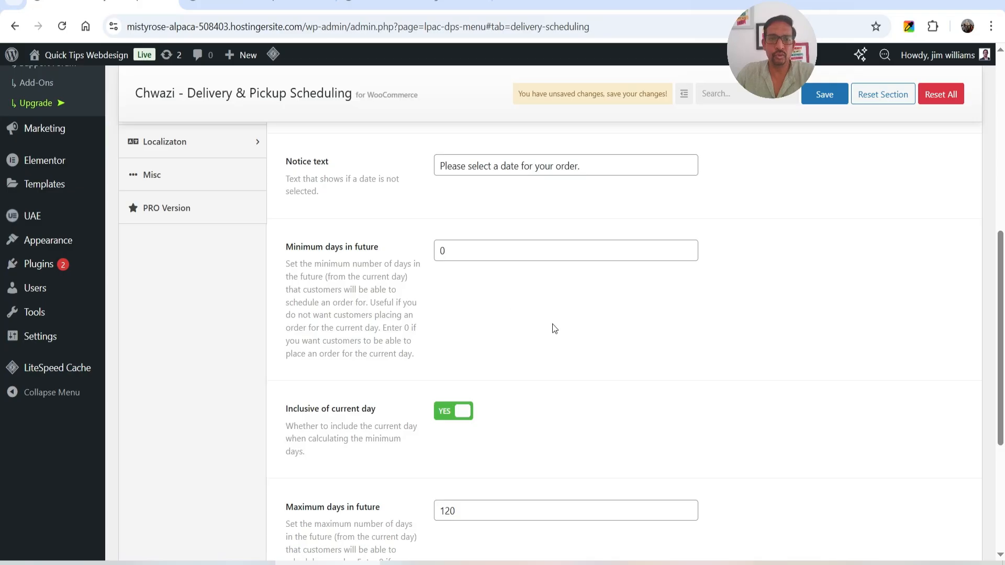
scroll(552, 324, down, 1)
scroll(533, 286, down, 2)
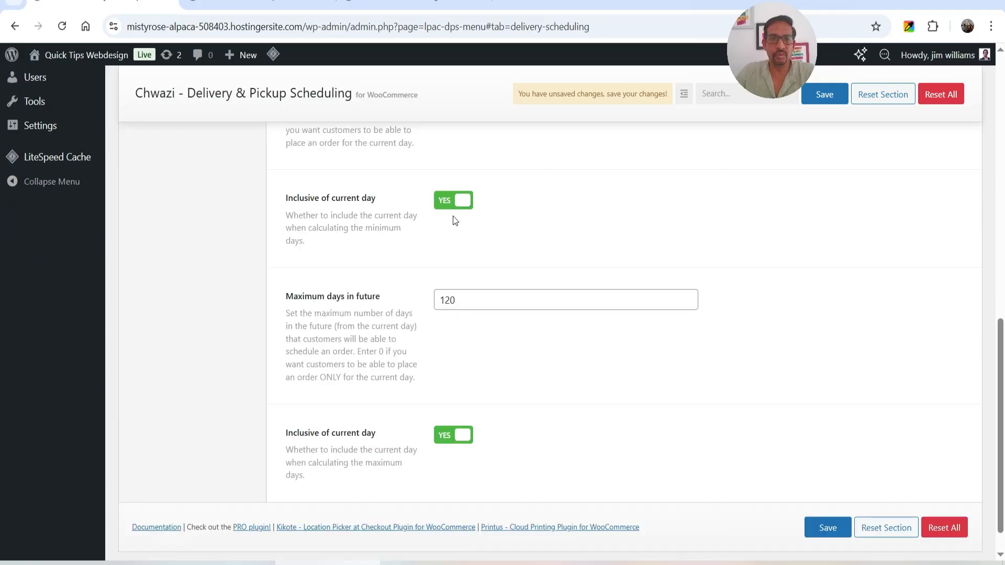
scroll(413, 223, down, 1)
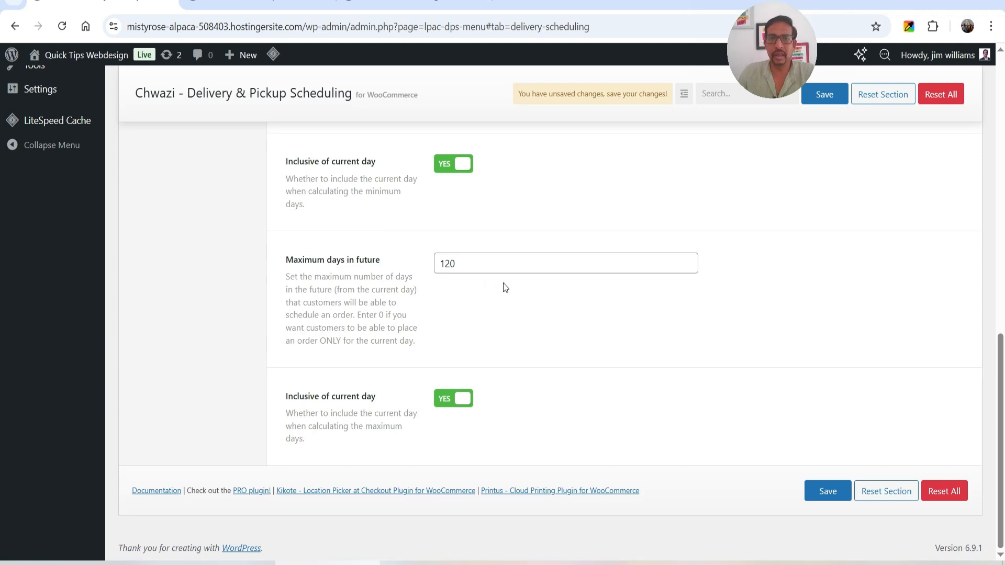
double_click(473, 265)
text(30)
click(461, 319)
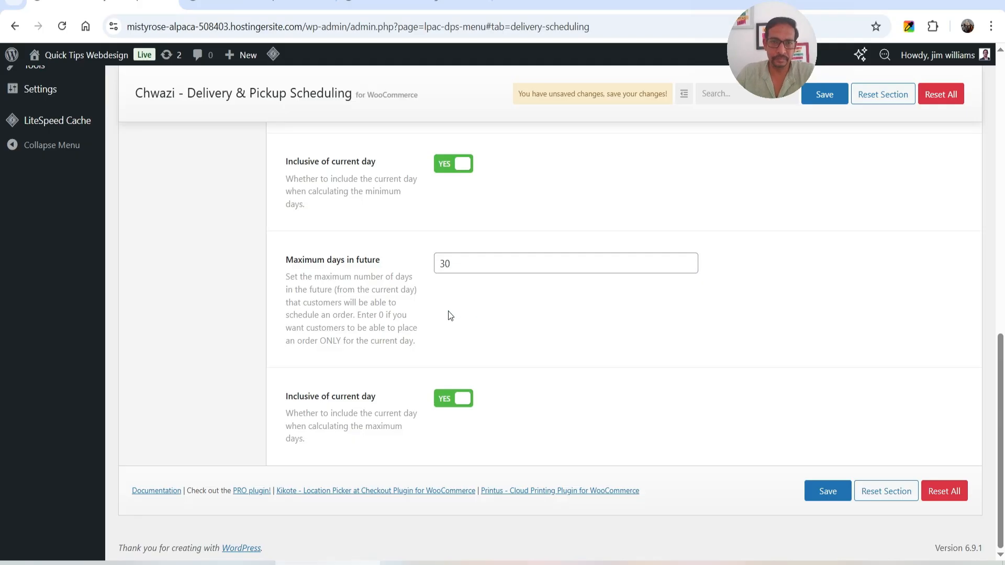
scroll(451, 315, up, 5)
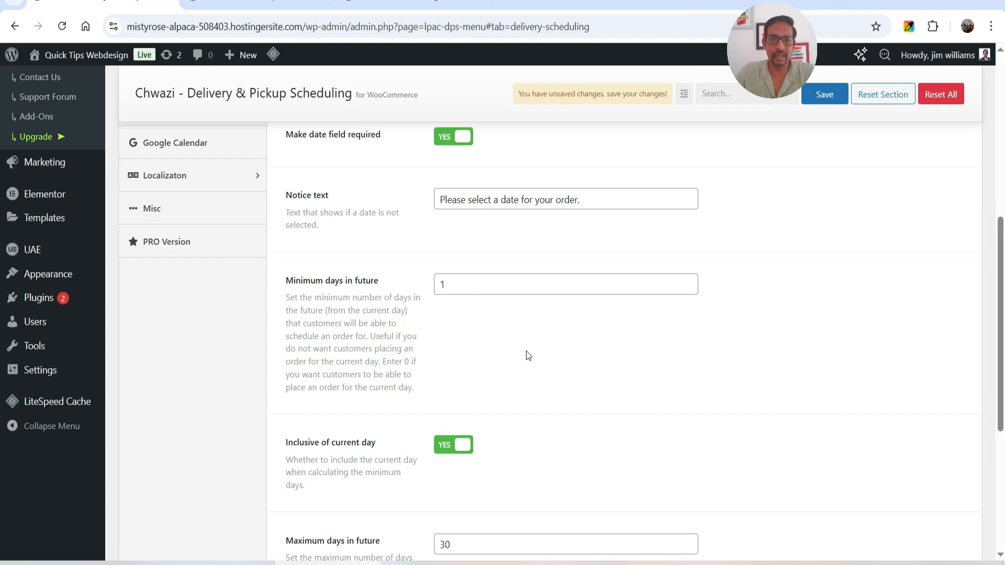
scroll(528, 357, down, 5)
click(817, 492)
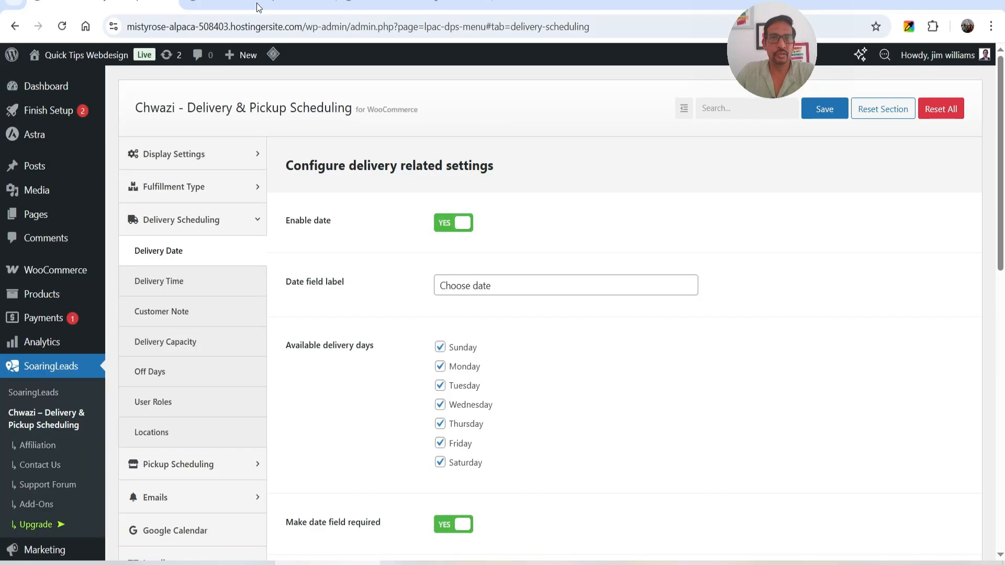
Reload the checkout page and open the delivery date calendar to examine the selectable days
click(260, 6)
click(61, 27)
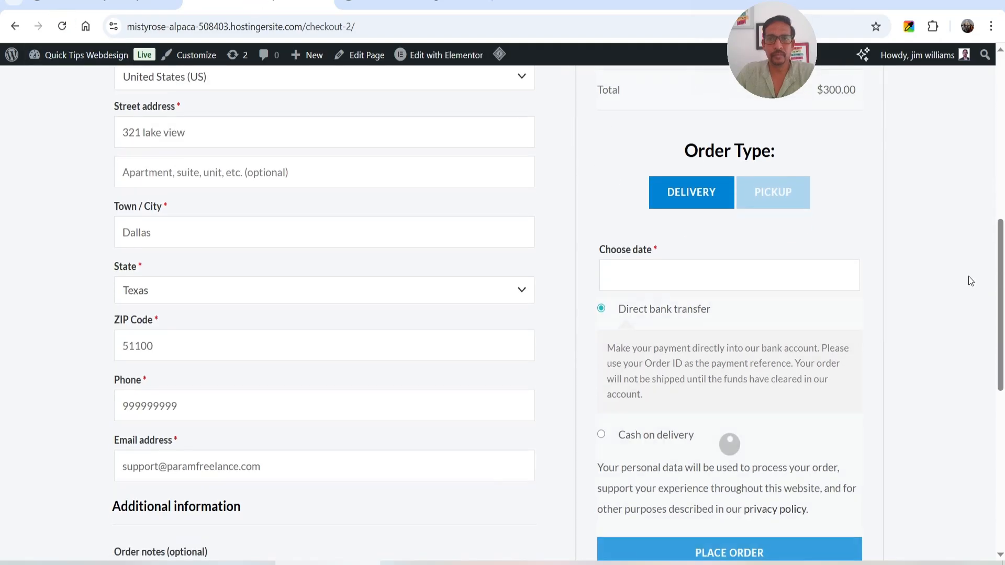
scroll(949, 269, down, 1)
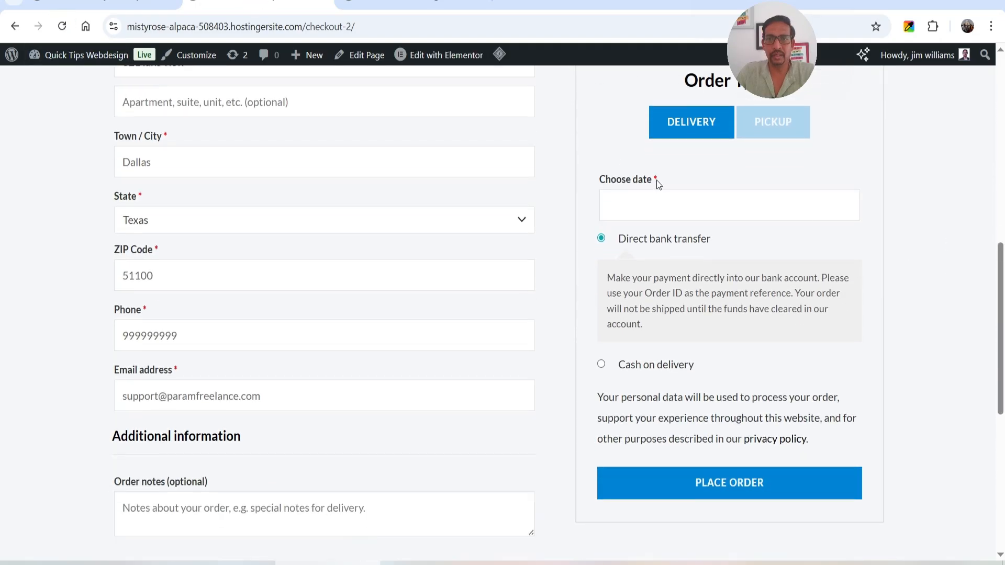
click(639, 204)
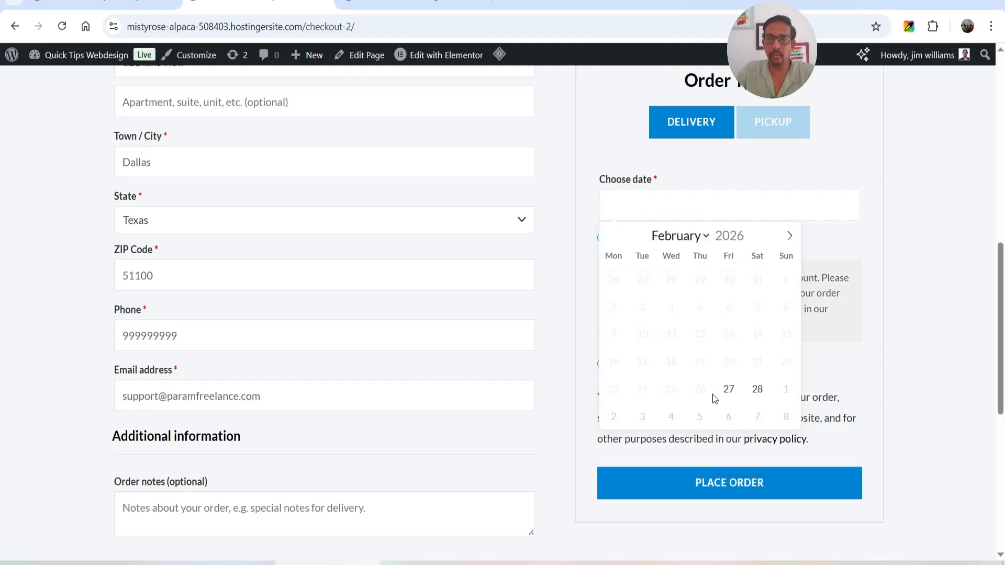
Compare the minimum days setting with the checkout calendar and choose February 27, 2026 as the delivery date
click(100, 1)
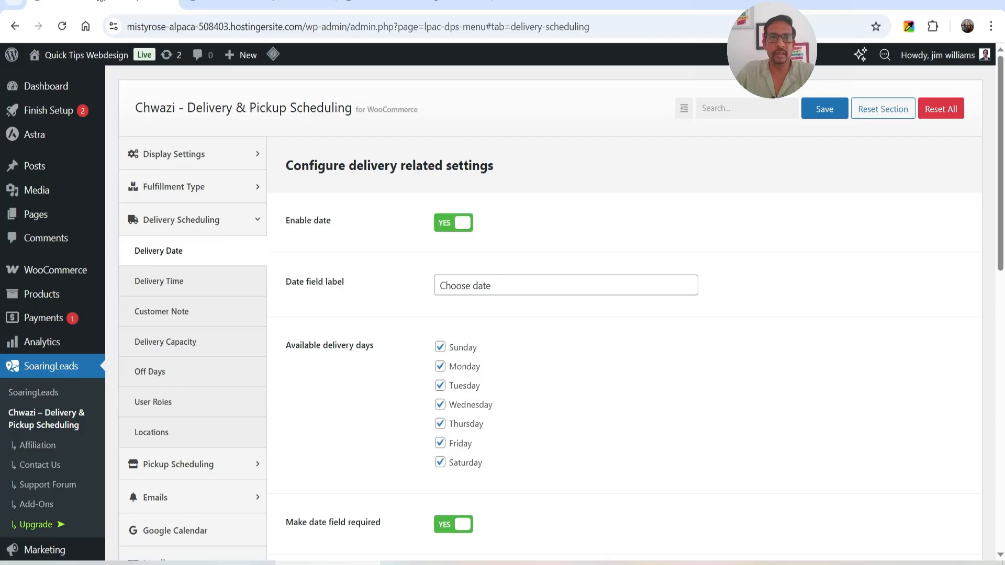
scroll(512, 434, down, 4)
click(443, 461)
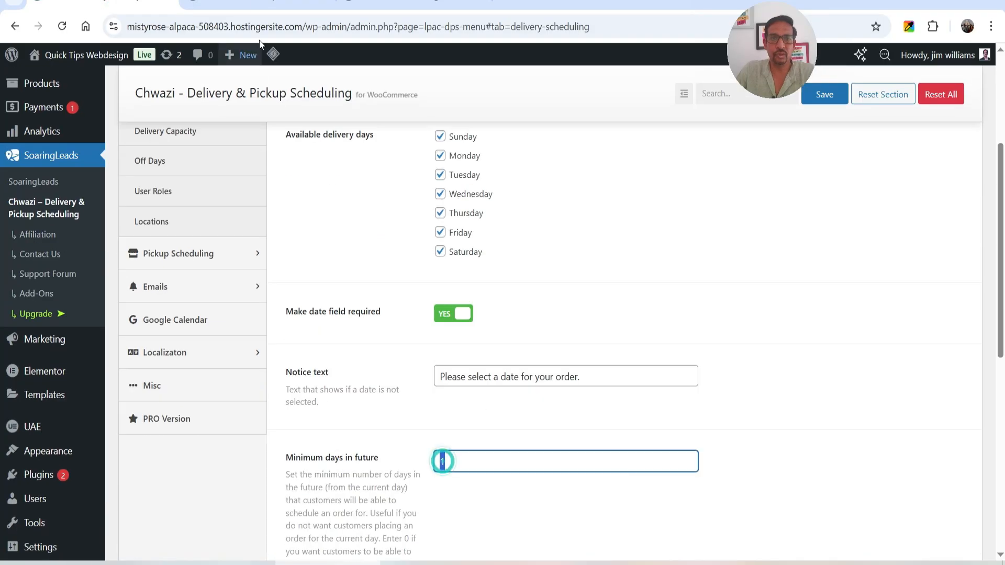
click(257, 2)
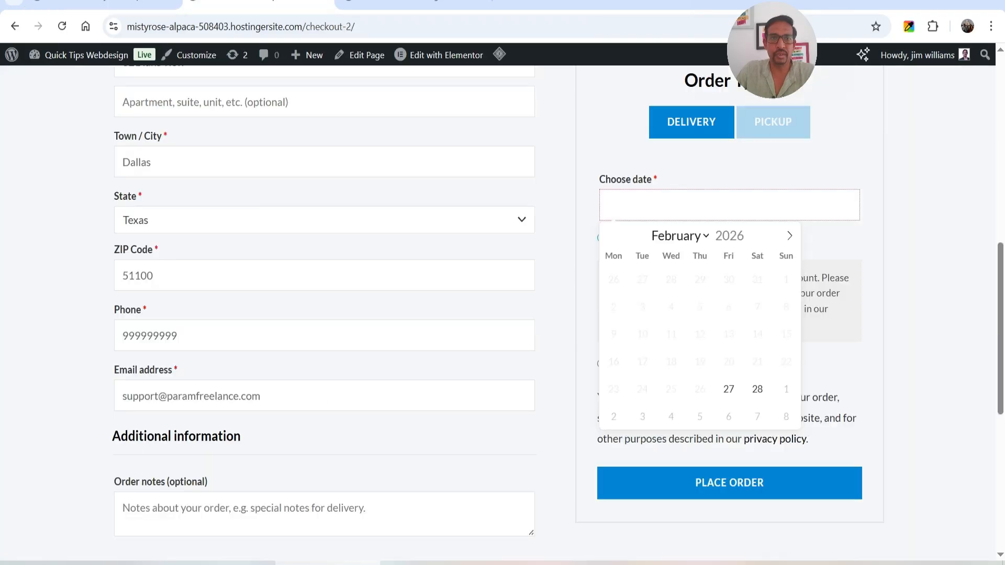
click(726, 397)
scroll(697, 274, up, 1)
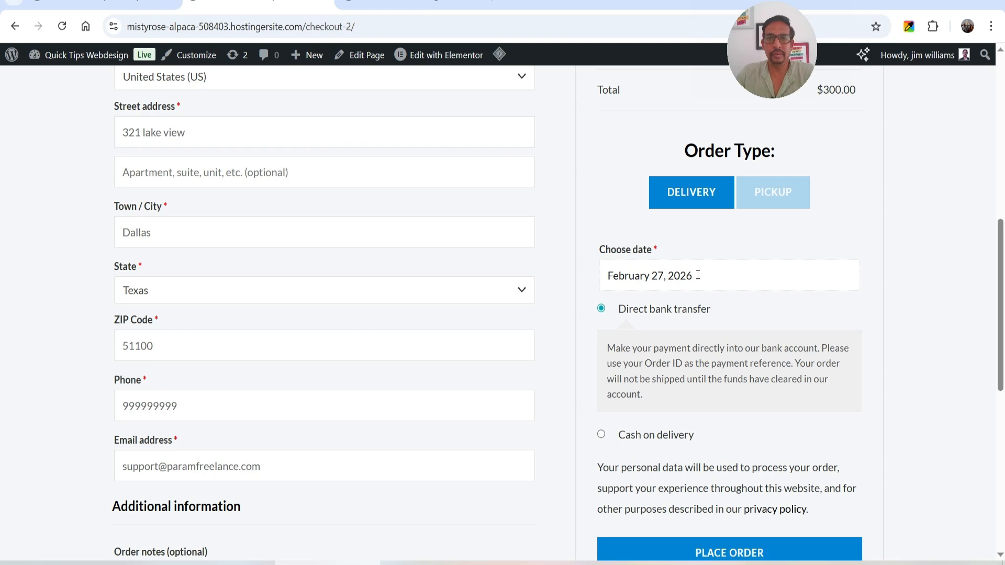
In the Delivery Time settings, keep delivery time enabled and make the time field required
click(91, 4)
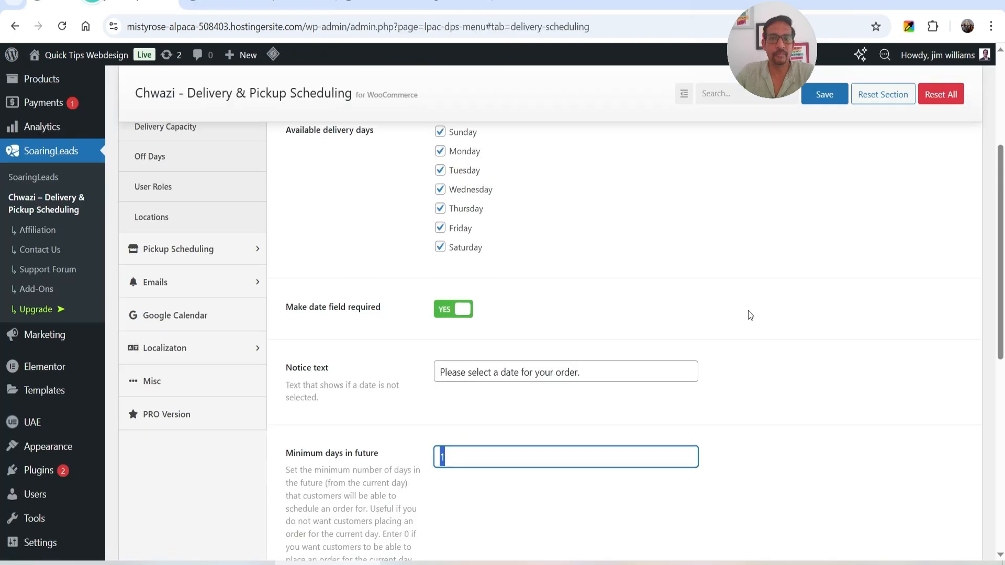
scroll(182, 248, up, 3)
click(183, 246)
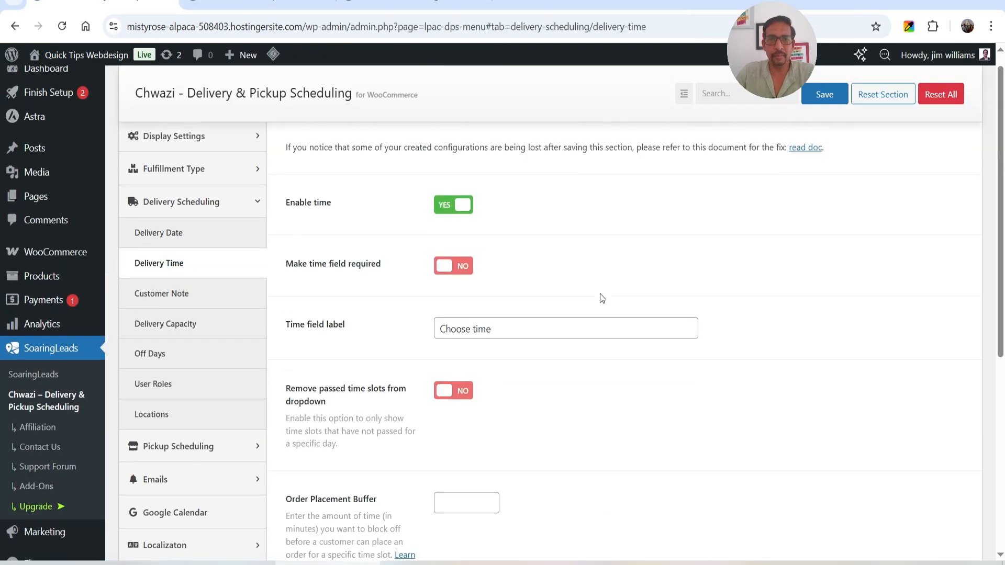
scroll(605, 297, up, 1)
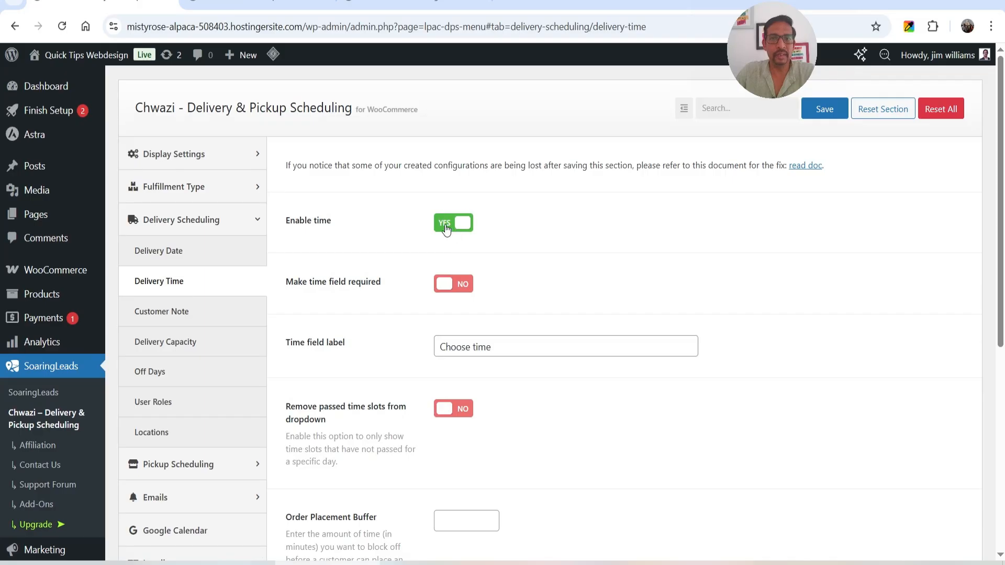
click(446, 226)
click(445, 225)
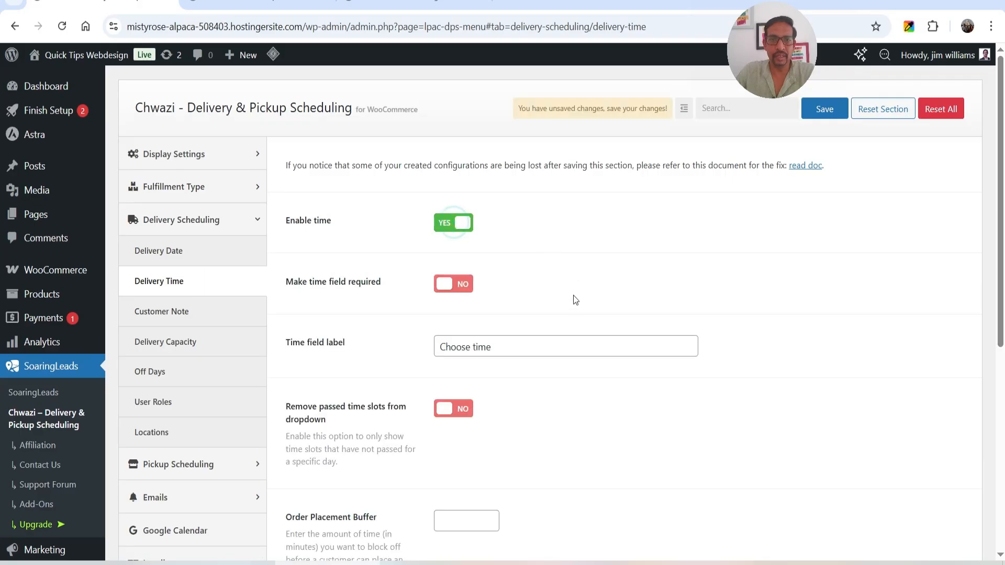
click(445, 288)
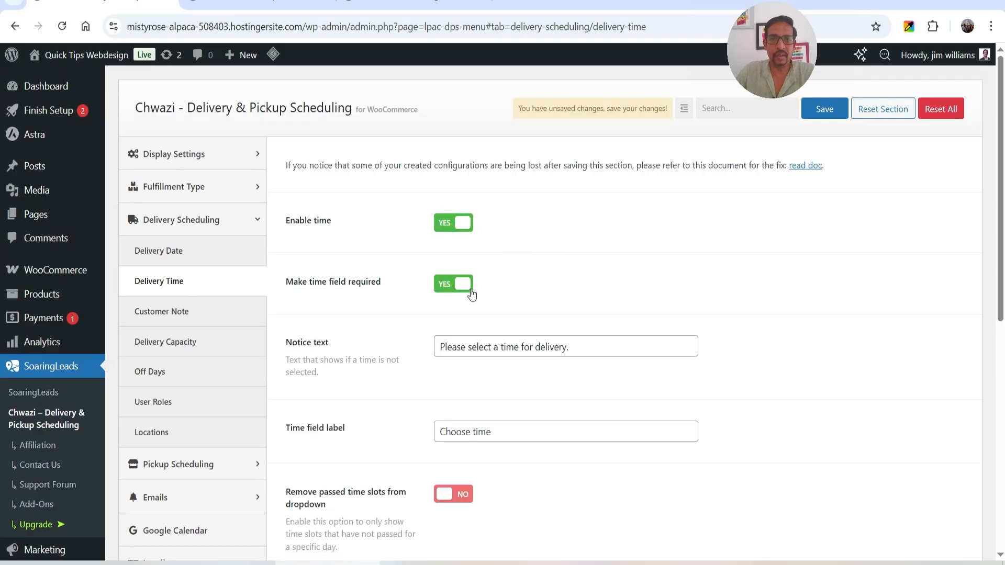
Turn on the removal of passed time slots from the dropdown and enable time slot fees for delivery
scroll(502, 289, down, 1)
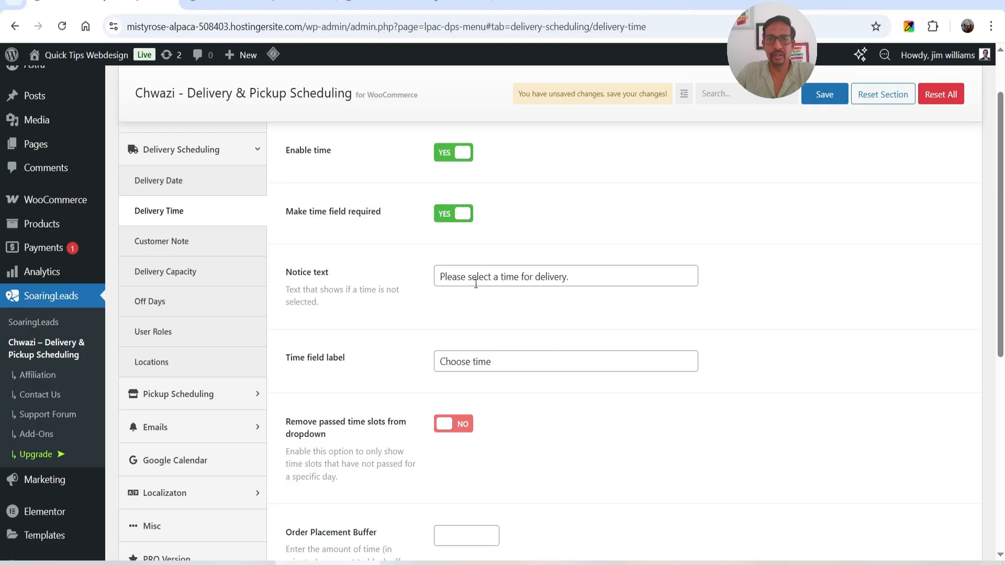
scroll(582, 303, down, 3)
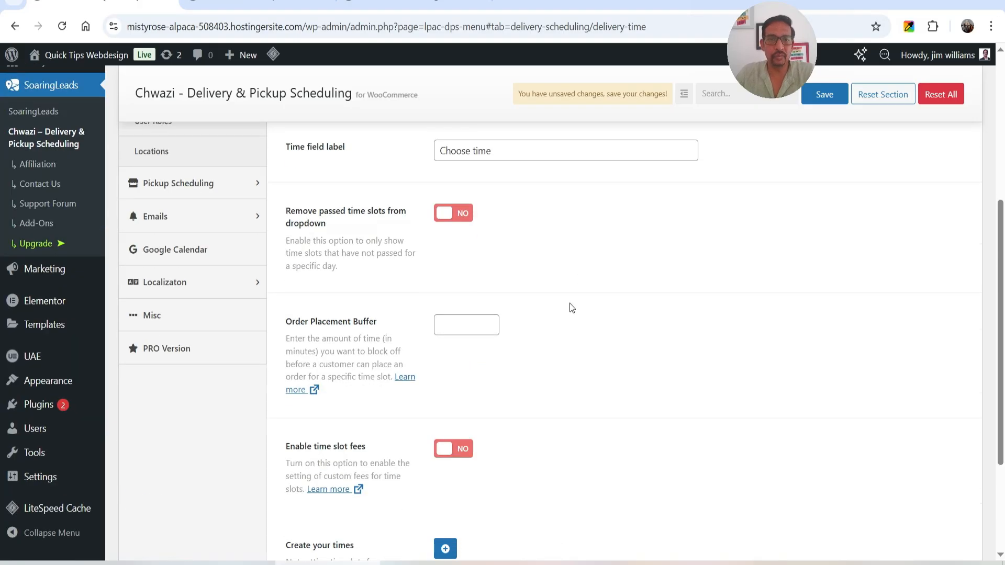
click(449, 225)
scroll(641, 282, down, 2)
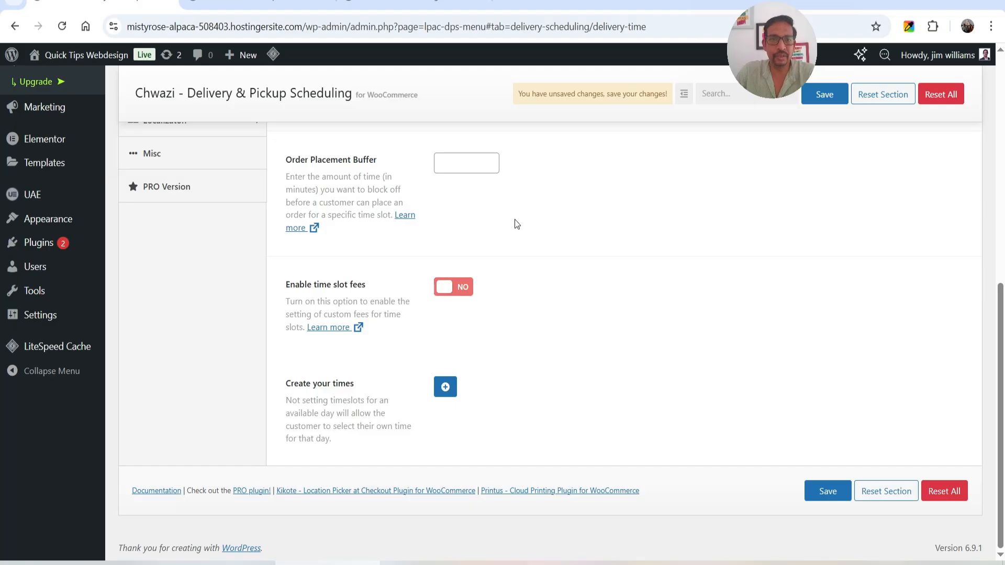
click(458, 297)
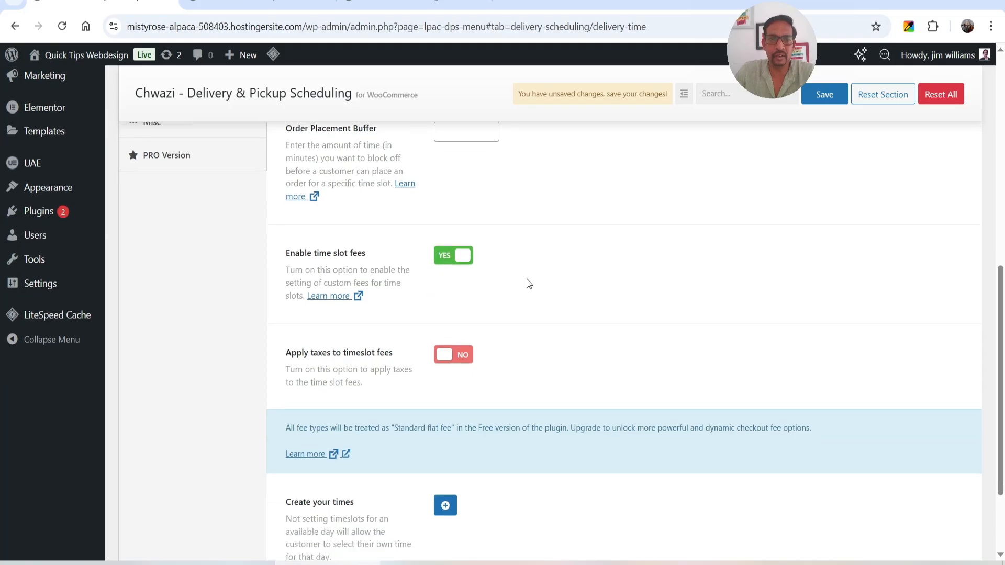
scroll(526, 279, down, 3)
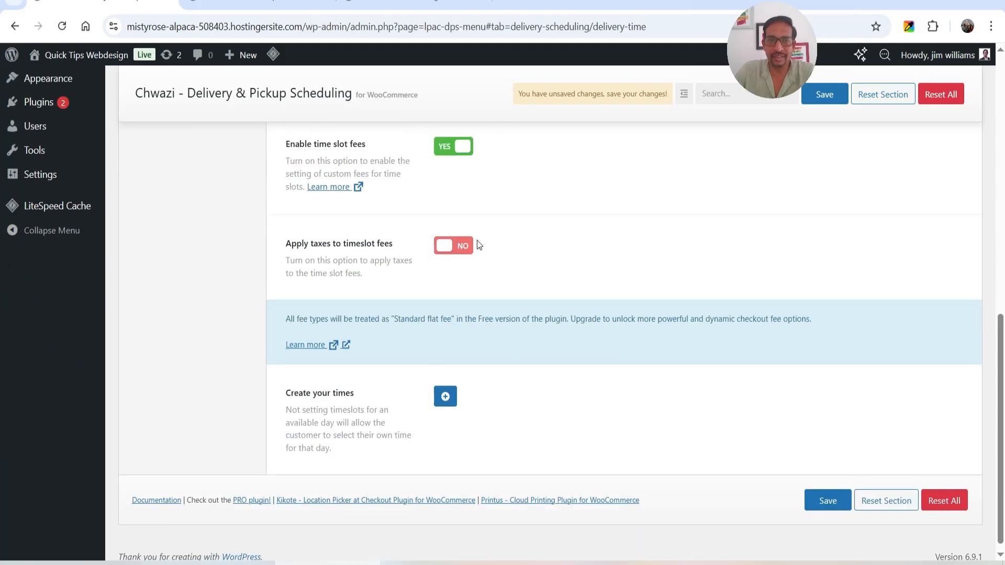
Add a Sunday entry under Create your times and add a time slot to it
scroll(473, 262, down, 1)
click(444, 388)
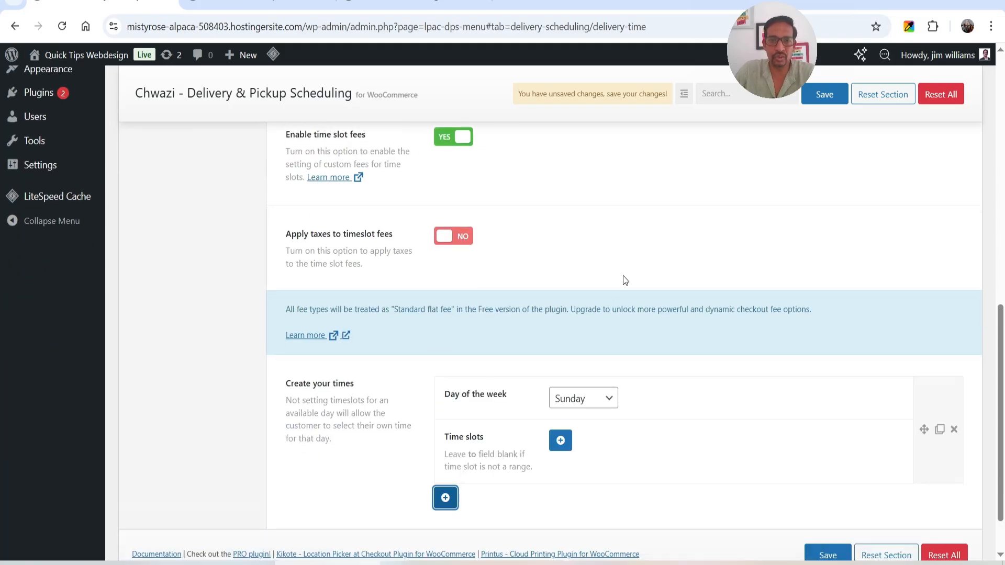
scroll(625, 280, down, 1)
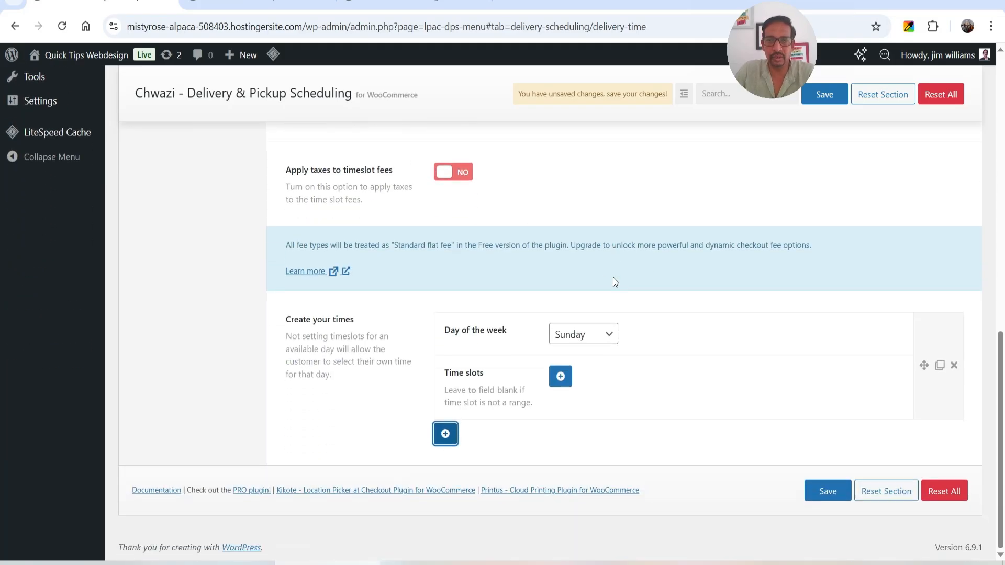
click(561, 375)
scroll(618, 259, down, 1)
Set the first Sunday time slot to run from 12:00 PM to 3:00 PM
click(686, 276)
click(693, 309)
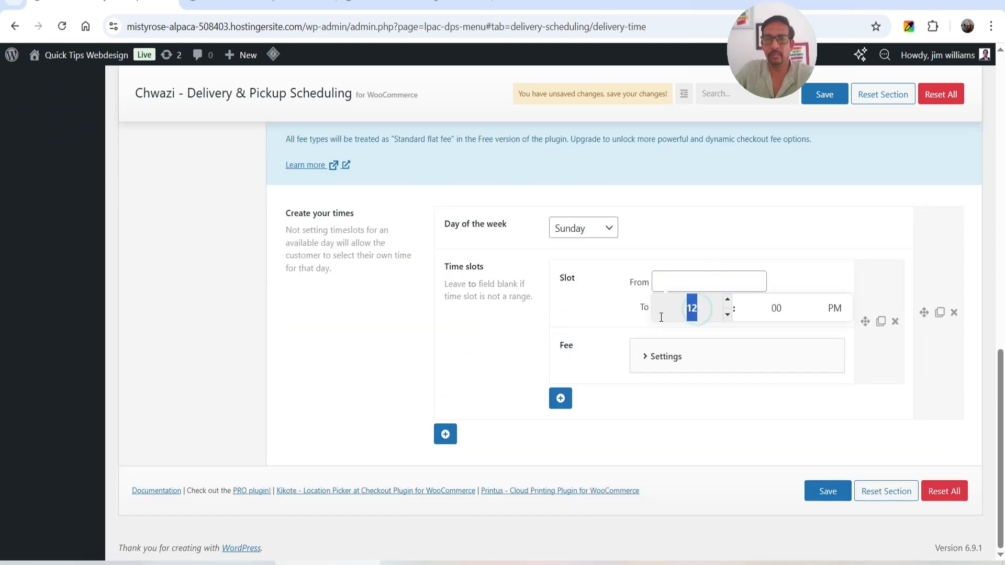
click(823, 274)
click(673, 309)
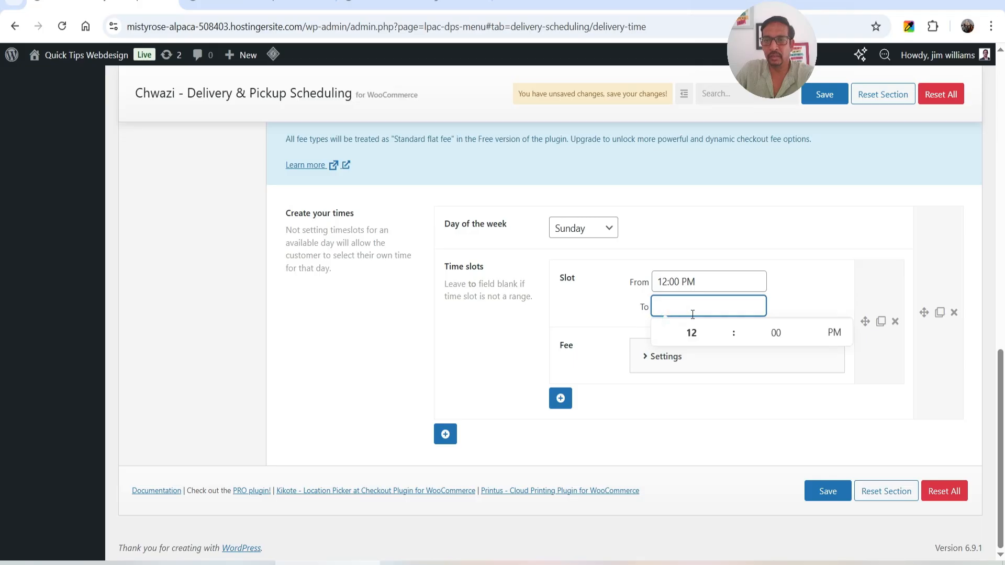
click(691, 333)
text(3)
click(796, 297)
Set the fee amount of the 12:00 PM to 3:00 PM slot to 5, keeping the standard flat fee
click(689, 356)
scroll(720, 296, down, 3)
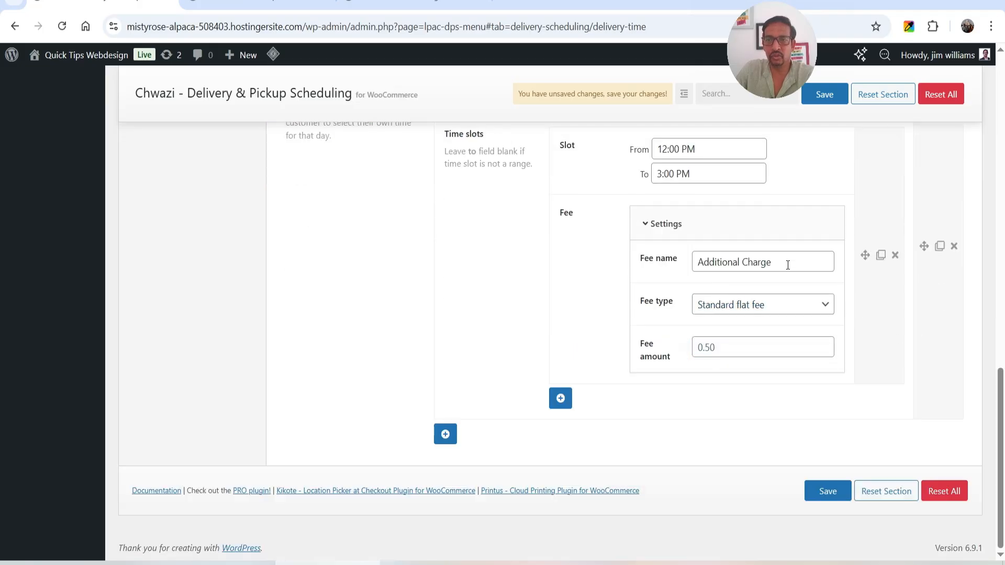
click(731, 347)
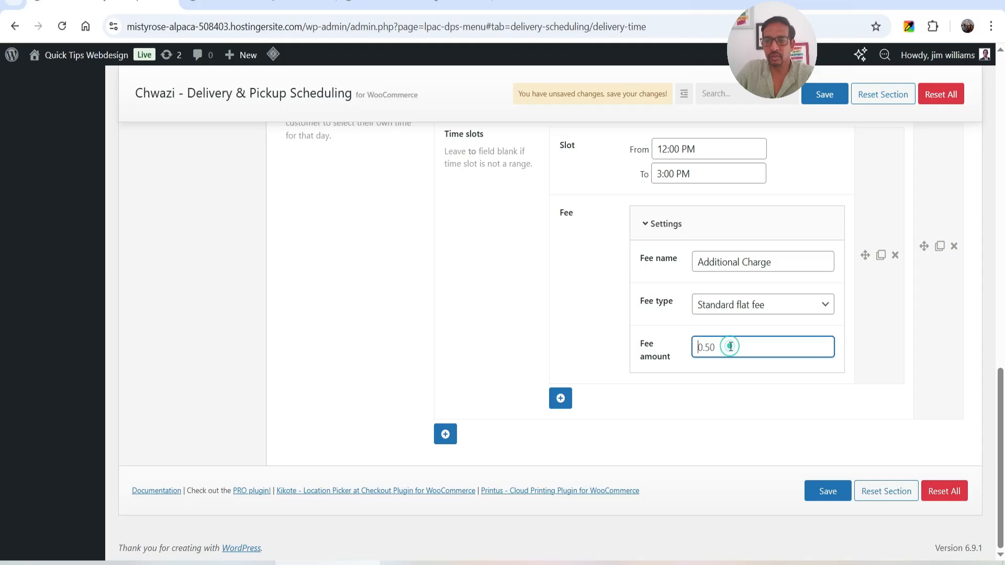
text(5)
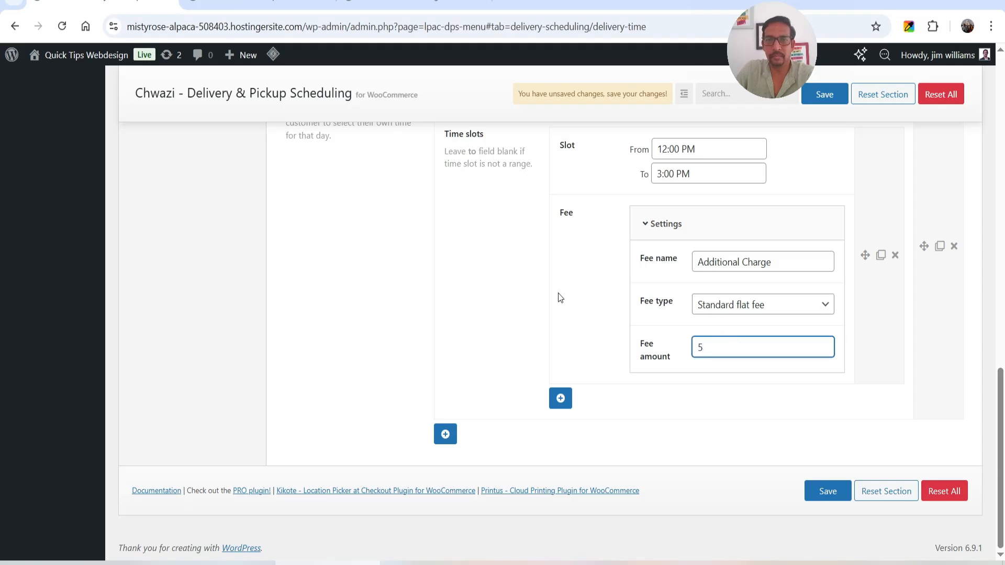
Add a second Sunday time slot running from 3:00 PM to 6:00 PM
click(560, 399)
scroll(561, 402, down, 3)
click(668, 284)
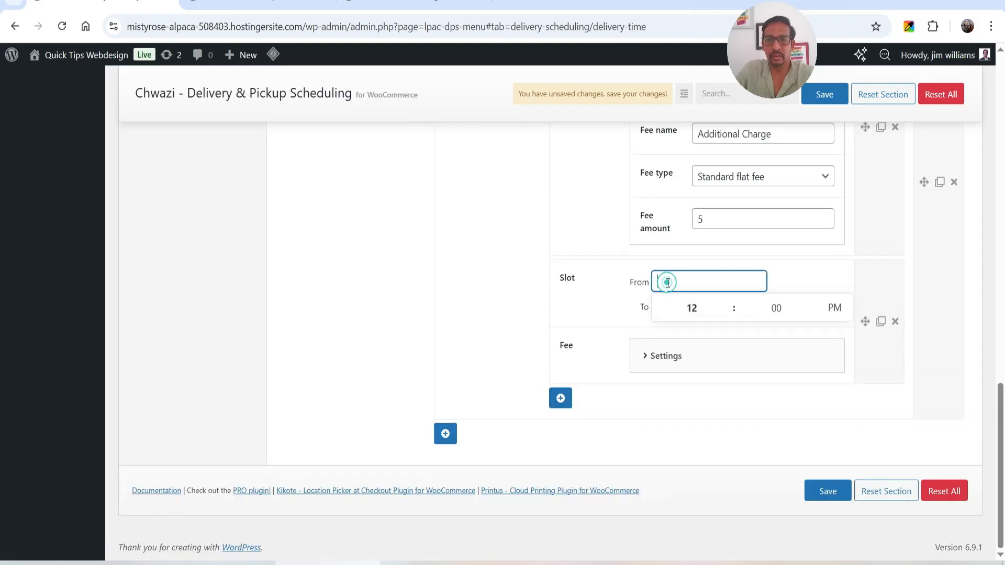
click(690, 308)
click(690, 285)
click(692, 307)
text(3)
click(802, 270)
Set the fee amount of the 3:00 PM to 6:00 PM slot to 3
click(691, 361)
click(710, 479)
text(3)
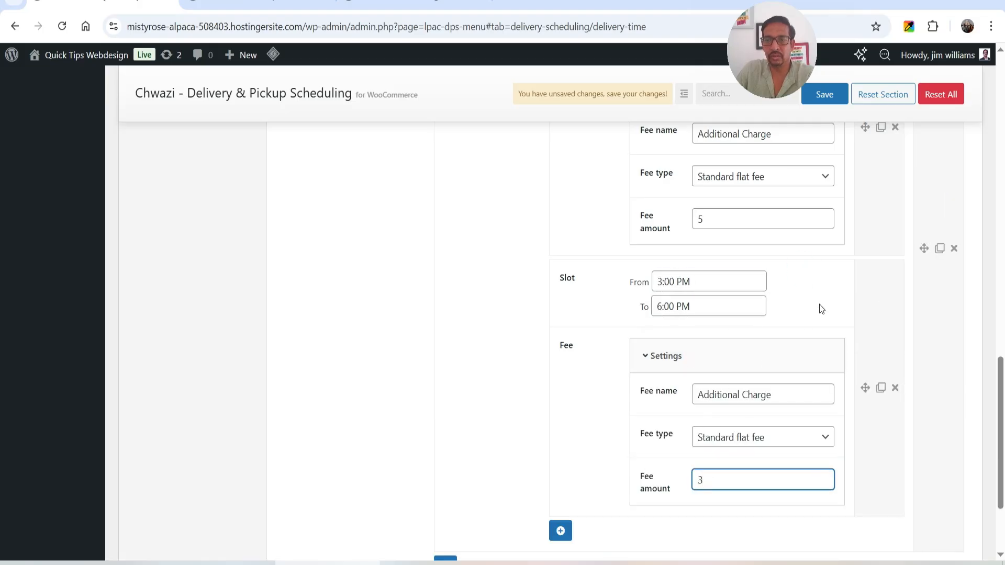
click(819, 306)
Review and save the Sunday delivery time slots, and reload the checkout page to load the new settings
scroll(790, 295, down, 3)
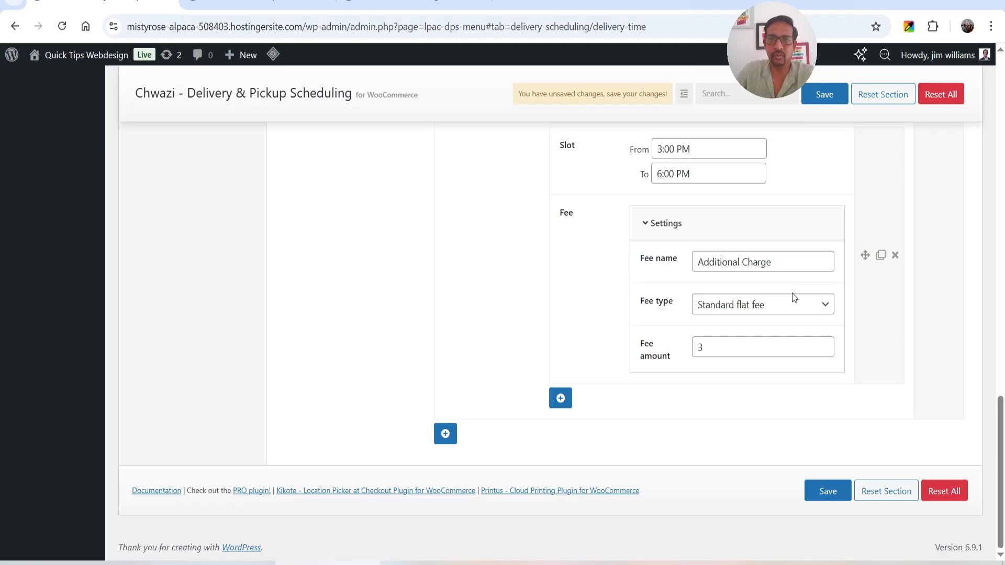
scroll(592, 196, up, 7)
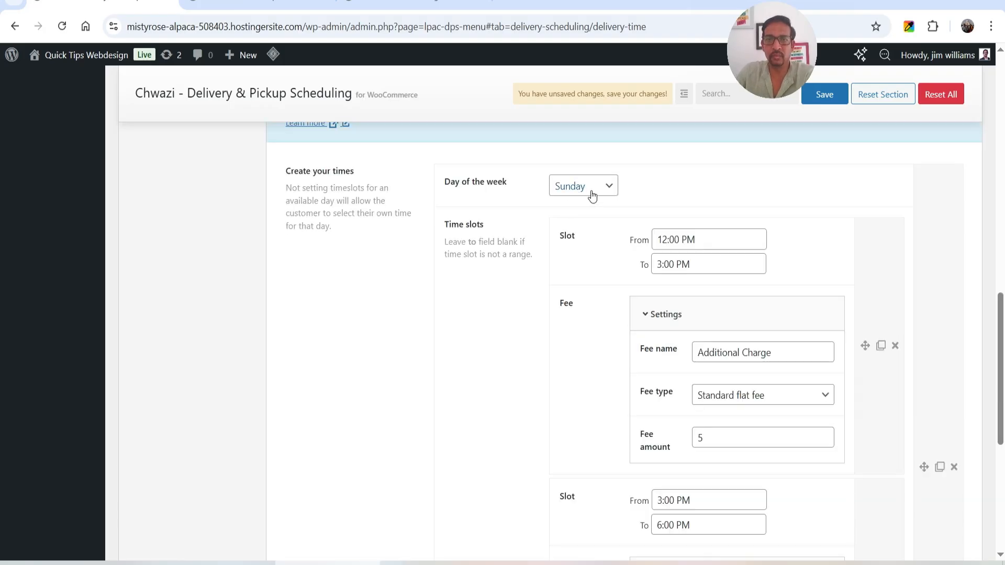
scroll(859, 289, down, 7)
click(831, 490)
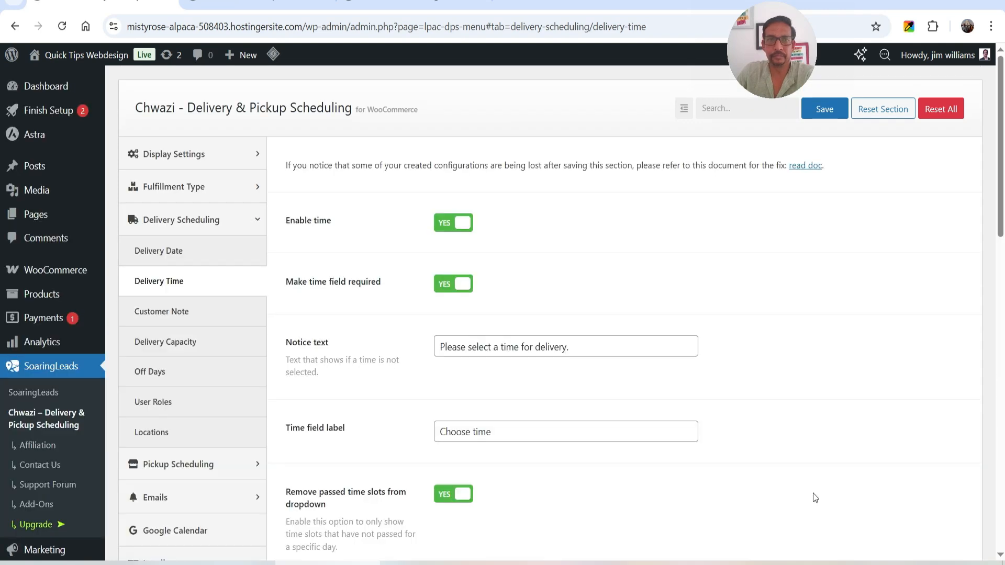
click(257, 5)
click(63, 26)
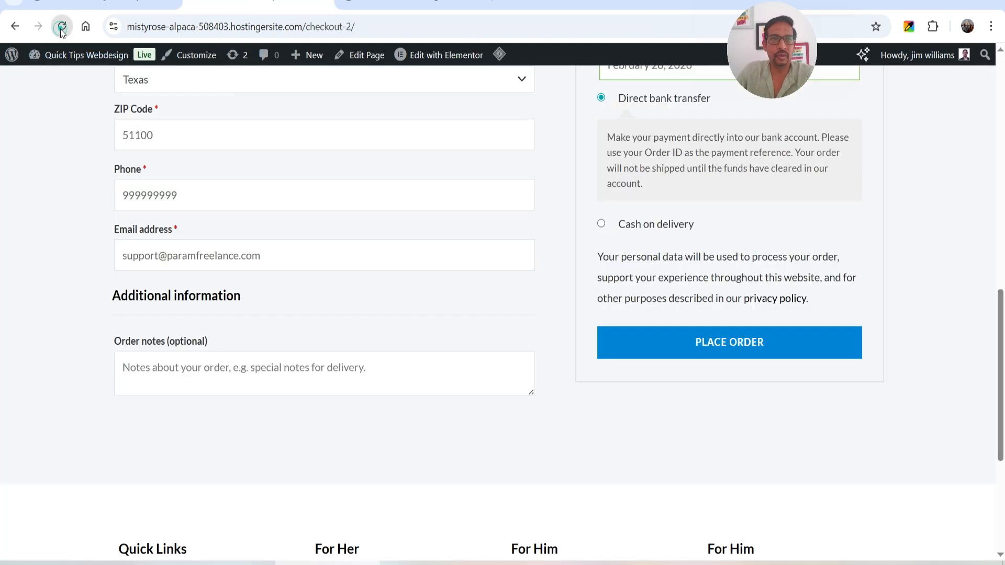
scroll(771, 243, up, 3)
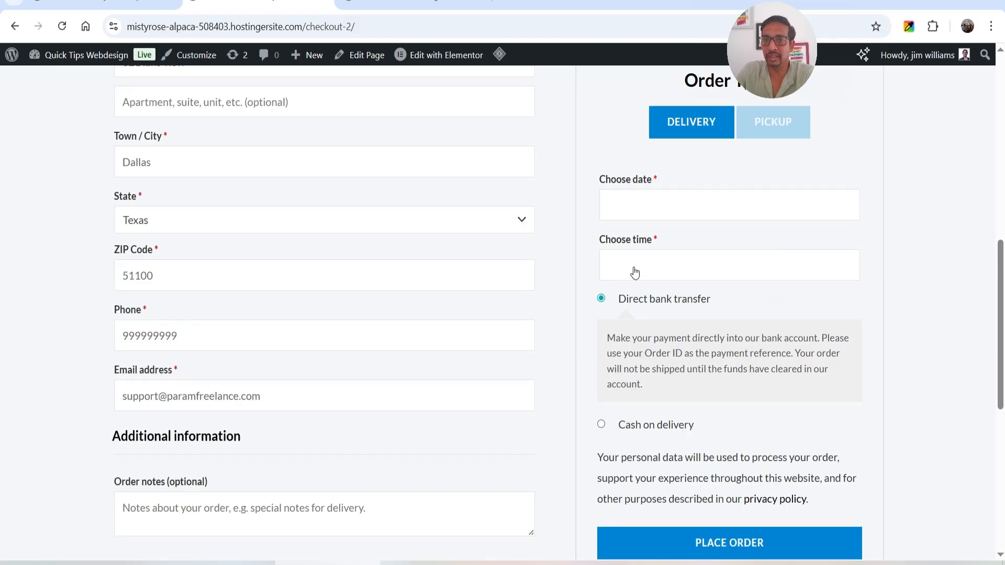
Choose February 28, 2026 with a 12:00 PM delivery time on the checkout page and check the order summary
click(656, 207)
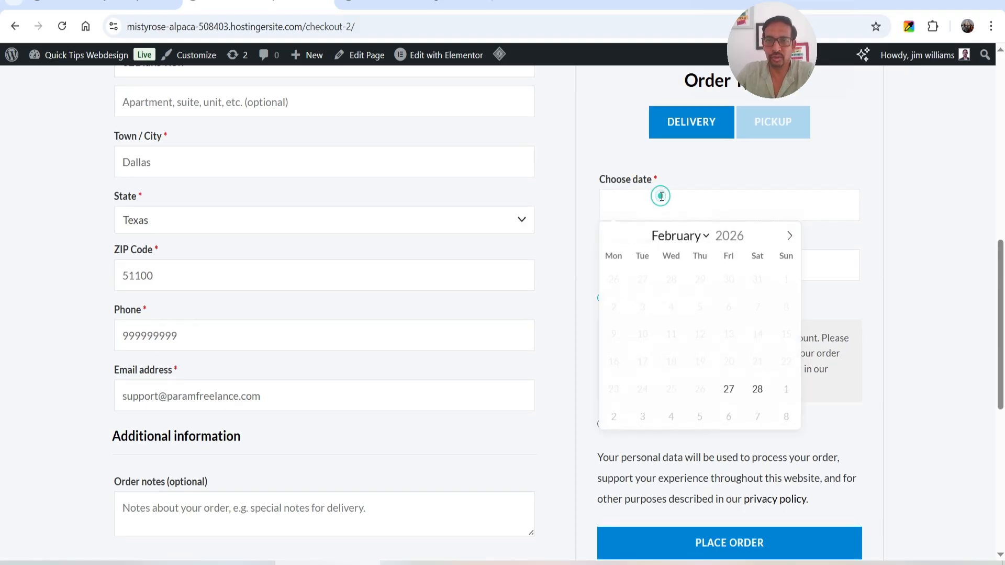
click(757, 389)
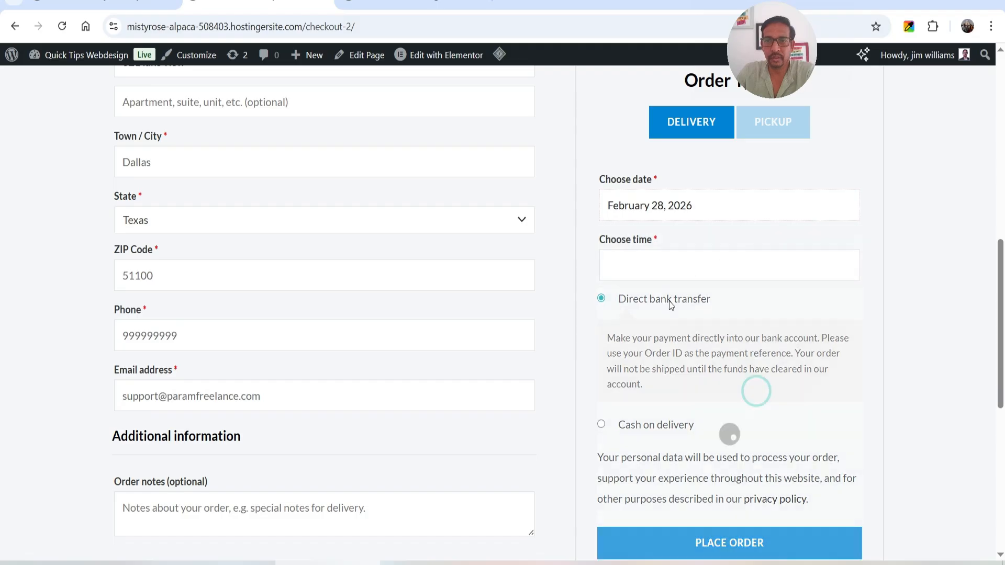
click(665, 266)
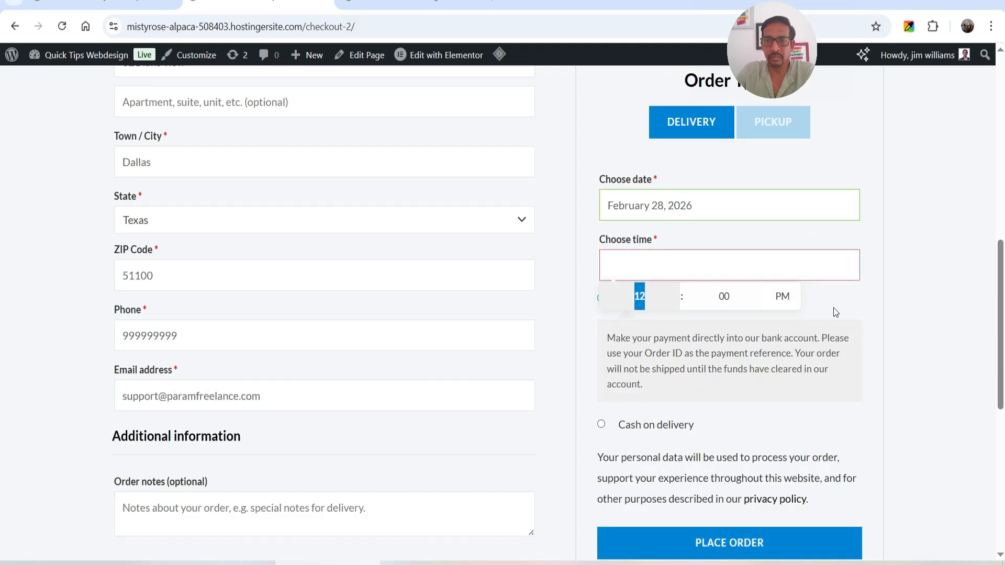
click(853, 312)
scroll(806, 307, up, 1)
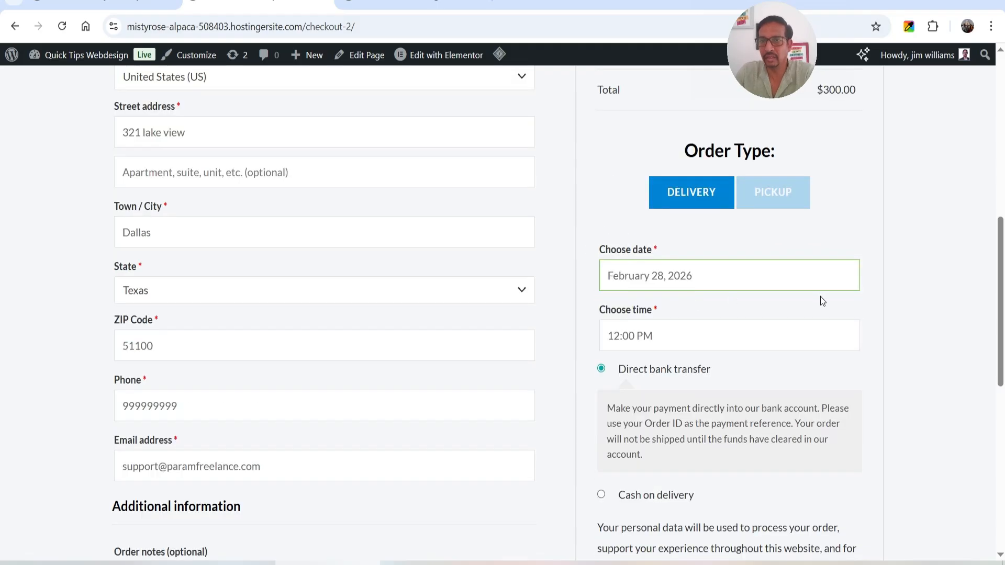
scroll(822, 299, up, 3)
scroll(805, 260, down, 3)
Choose Sunday, March 1, 2026 as the delivery date and the 12:00 PM - 3:00 PM time slot
click(686, 276)
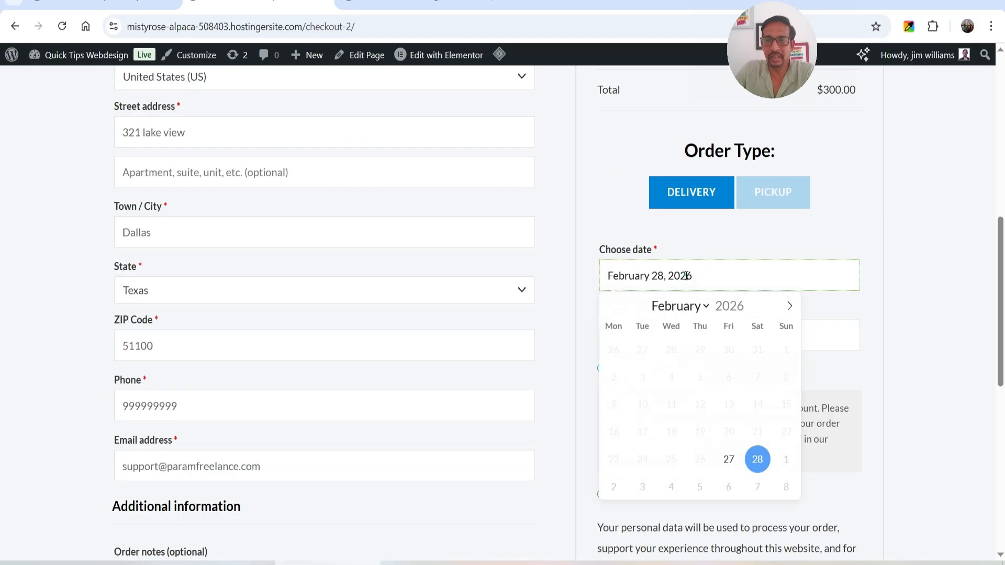
click(789, 306)
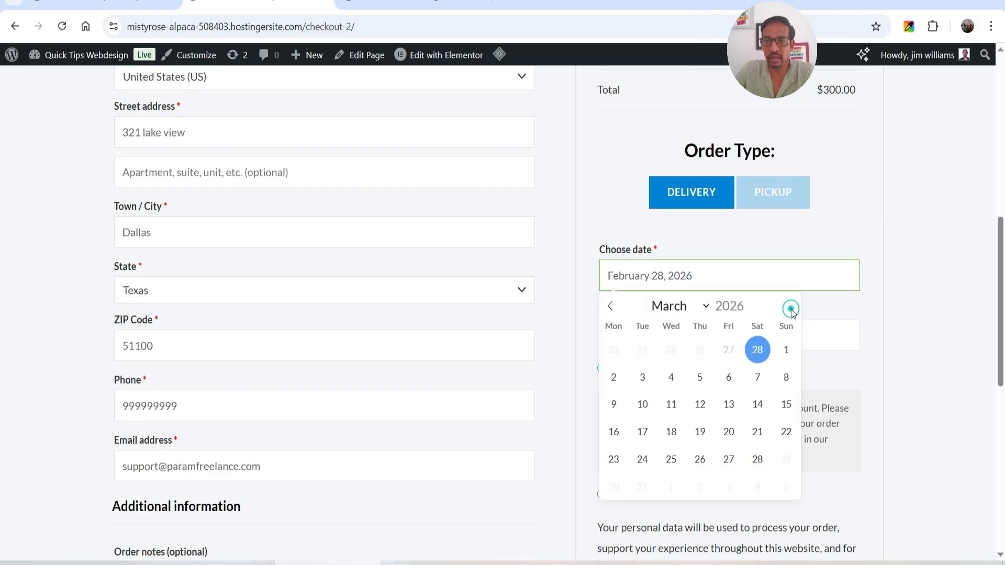
click(786, 349)
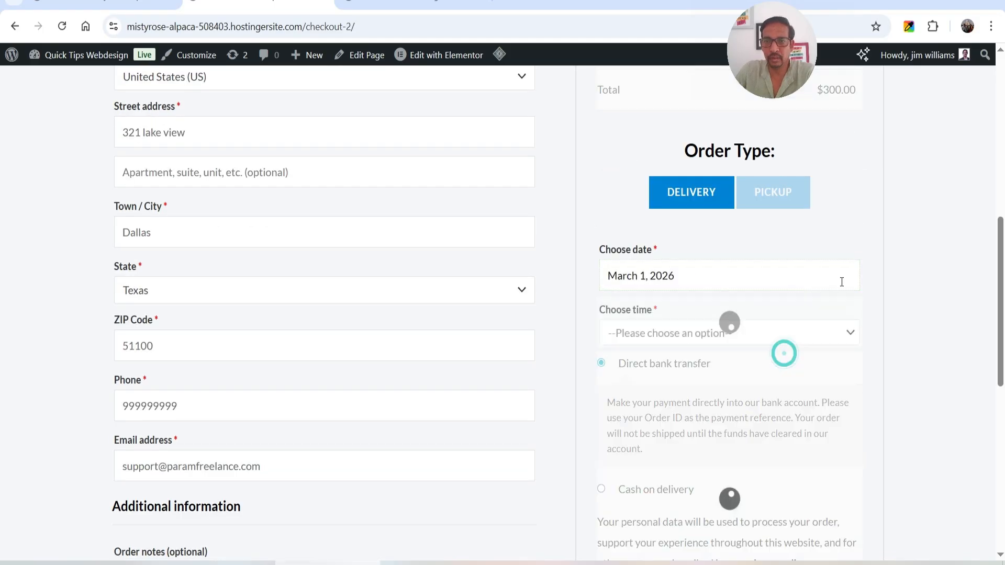
scroll(837, 240, down, 1)
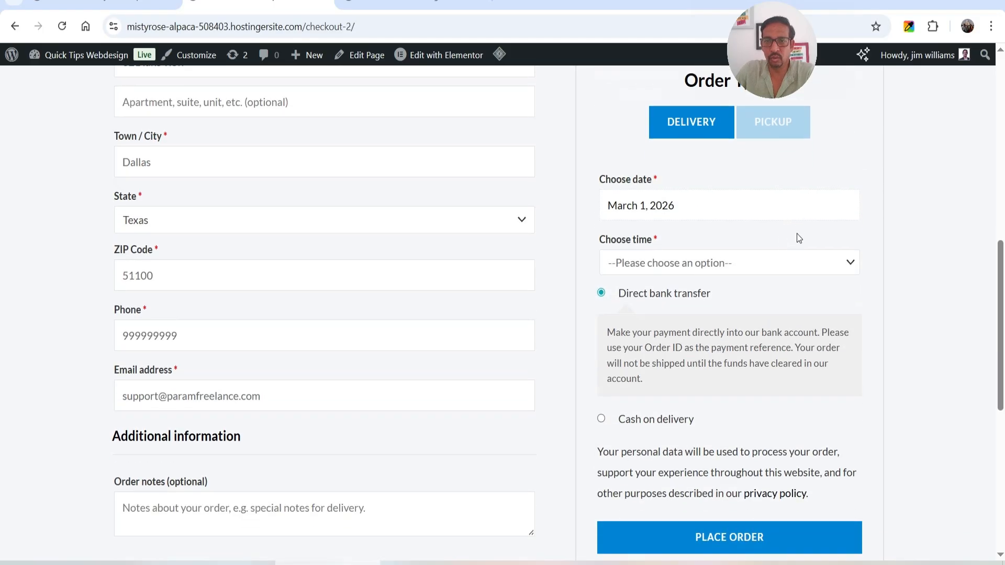
click(706, 271)
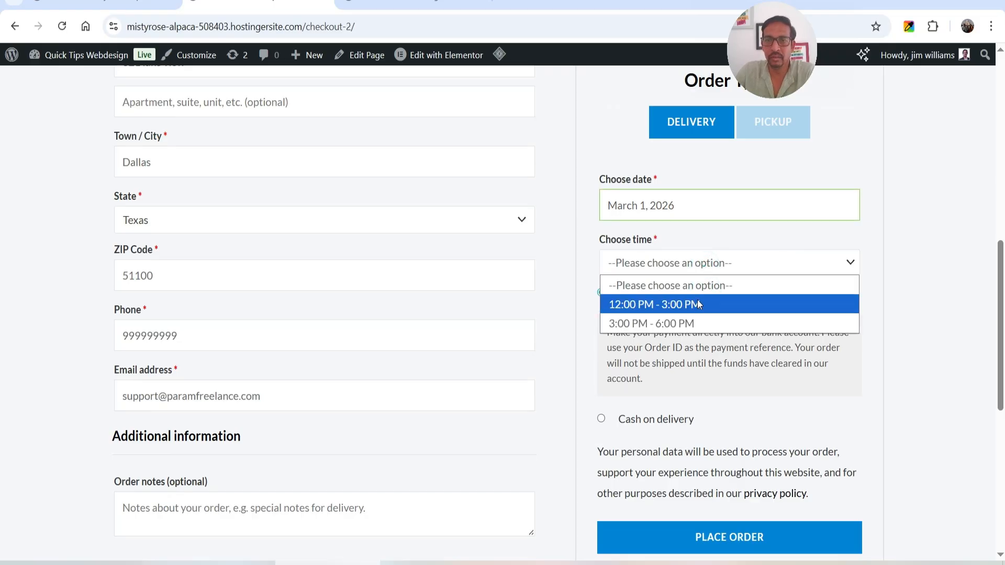
click(667, 304)
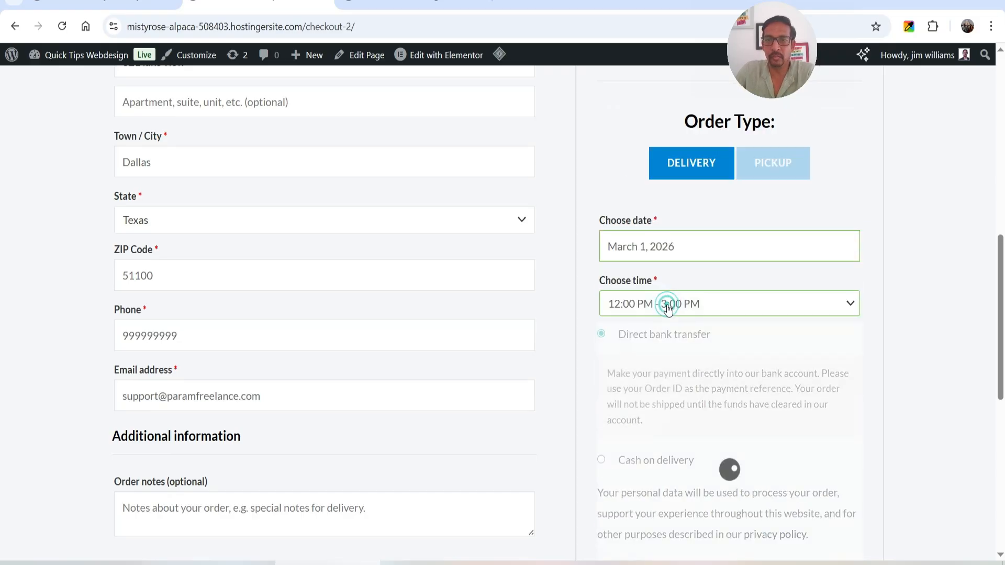
Examine the additional charge in the order summary for the selected time slot
scroll(889, 298, up, 5)
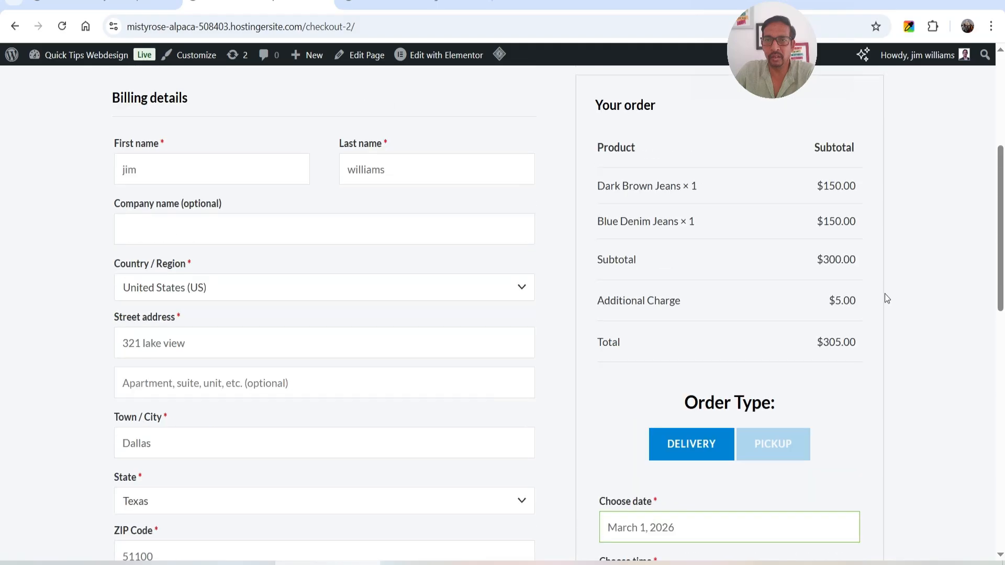
drag(857, 300, 628, 306)
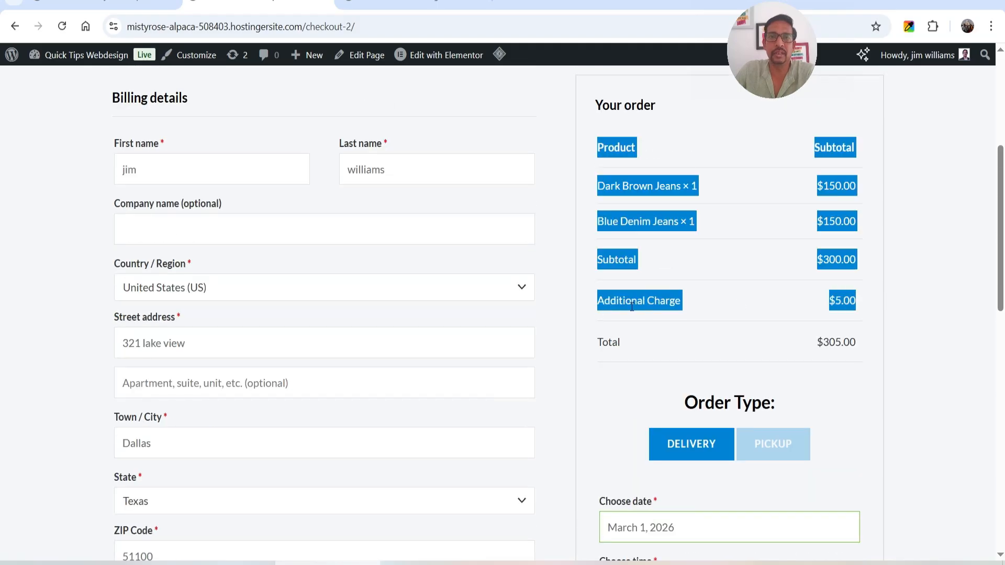
click(653, 310)
Change the delivery time to the 3:00 PM - 6:00 PM slot and check its additional charge in the order summary
scroll(681, 309, down, 5)
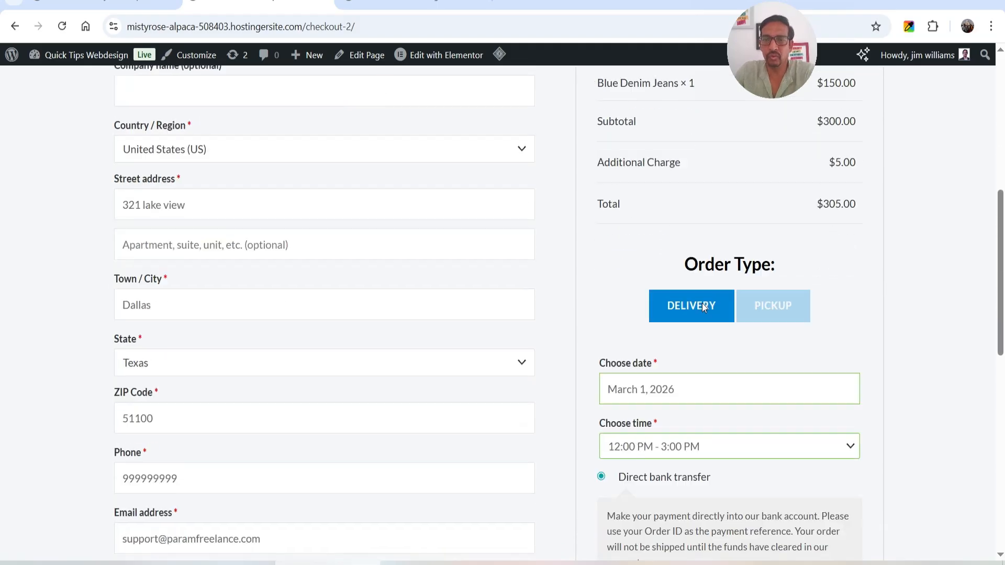
click(702, 303)
click(683, 363)
click(730, 470)
scroll(894, 322, up, 4)
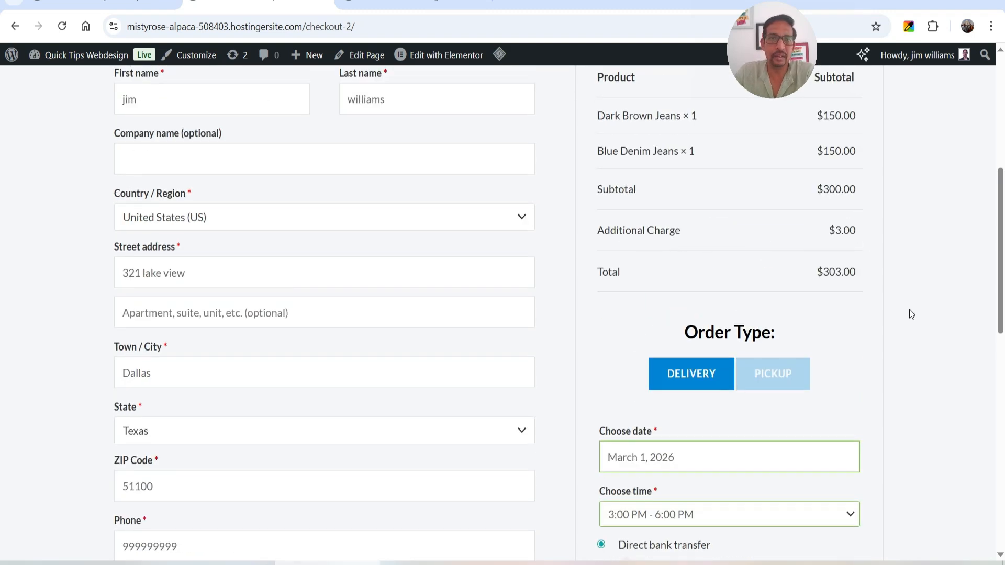
scroll(904, 280, down, 1)
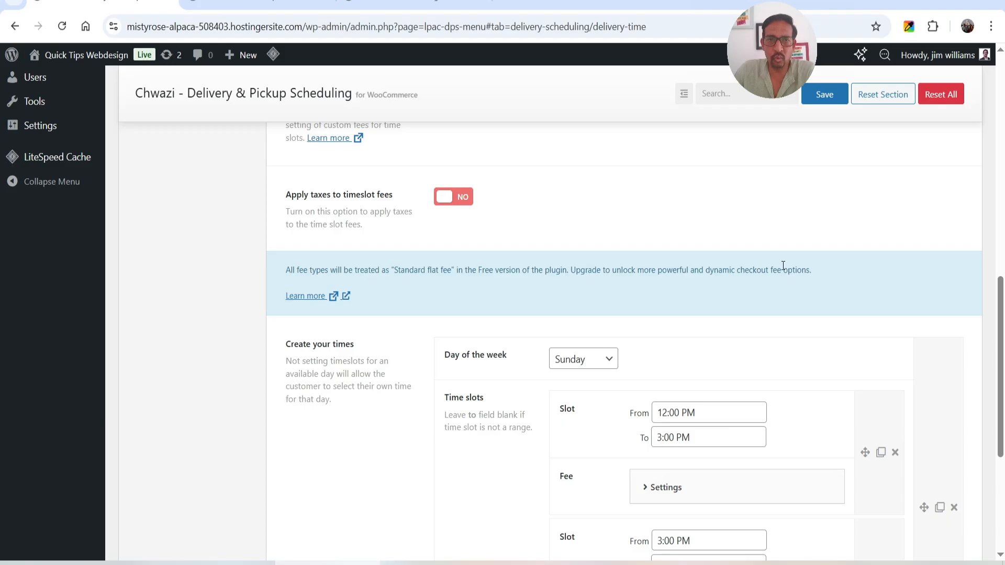
Return to the plugin's delivery scheduling settings and examine the Customer Note options
scroll(601, 295, up, 4)
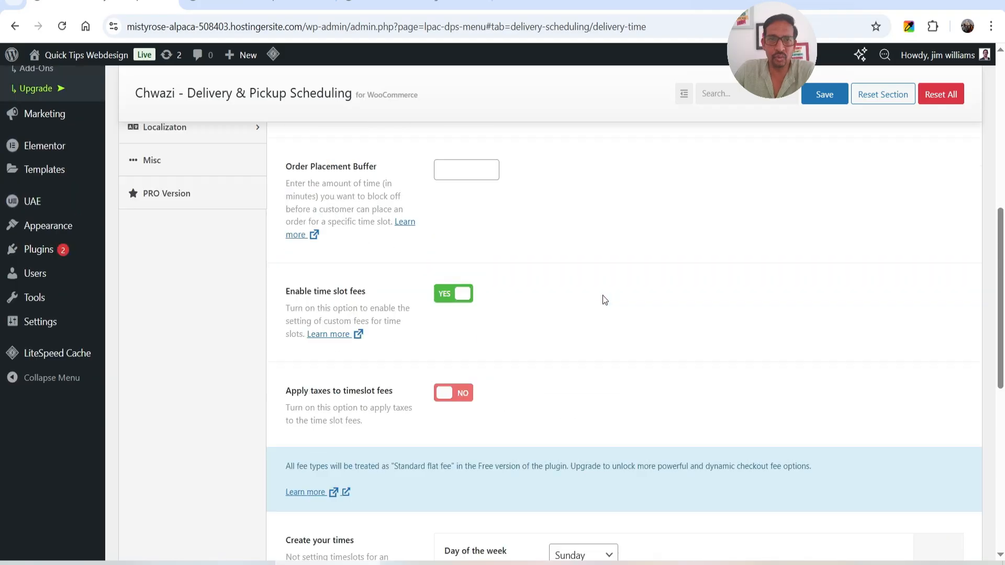
scroll(632, 323, up, 7)
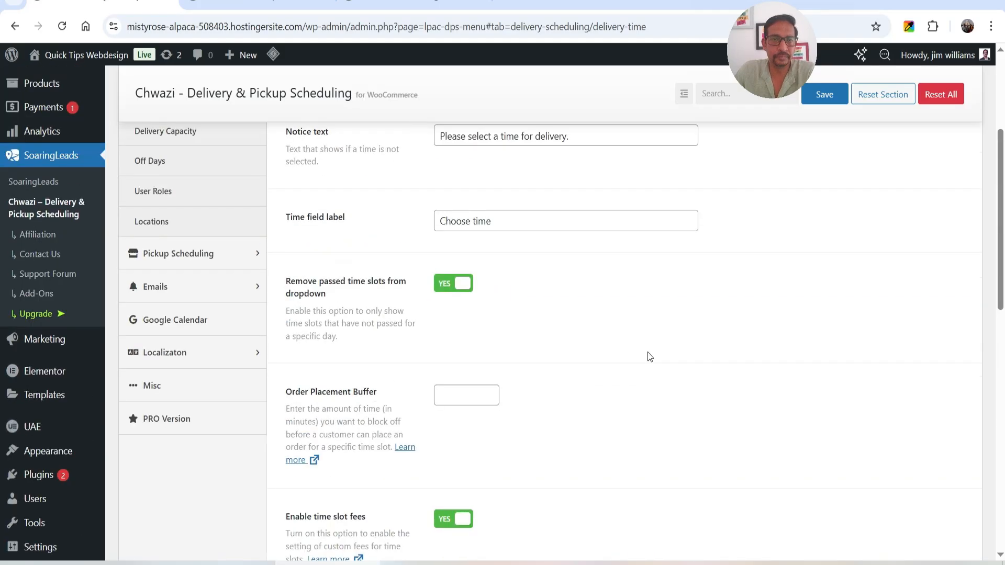
click(183, 235)
scroll(542, 312, up, 2)
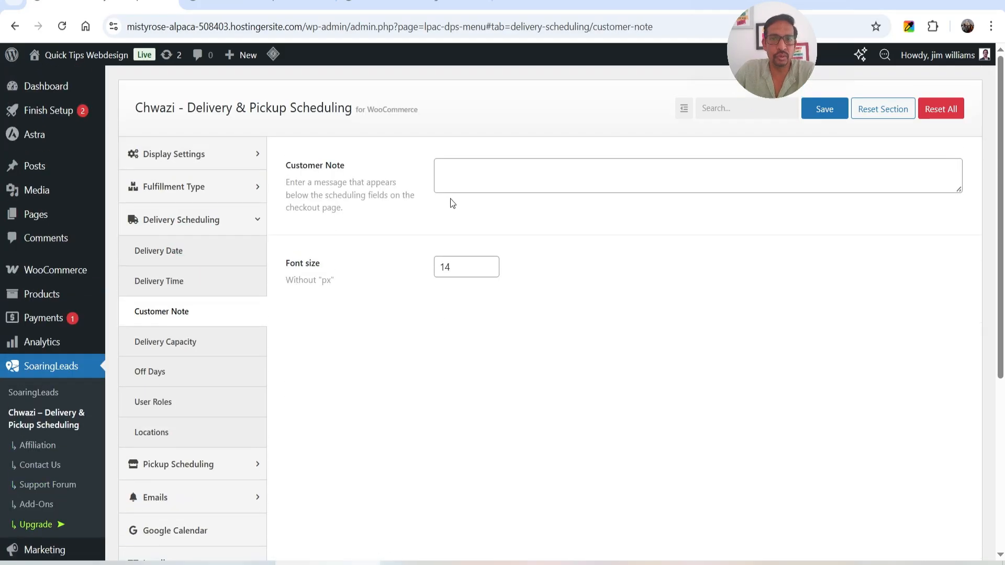
Examine the Delivery Capacity and Off Days sections to see which options require the PRO version
click(166, 342)
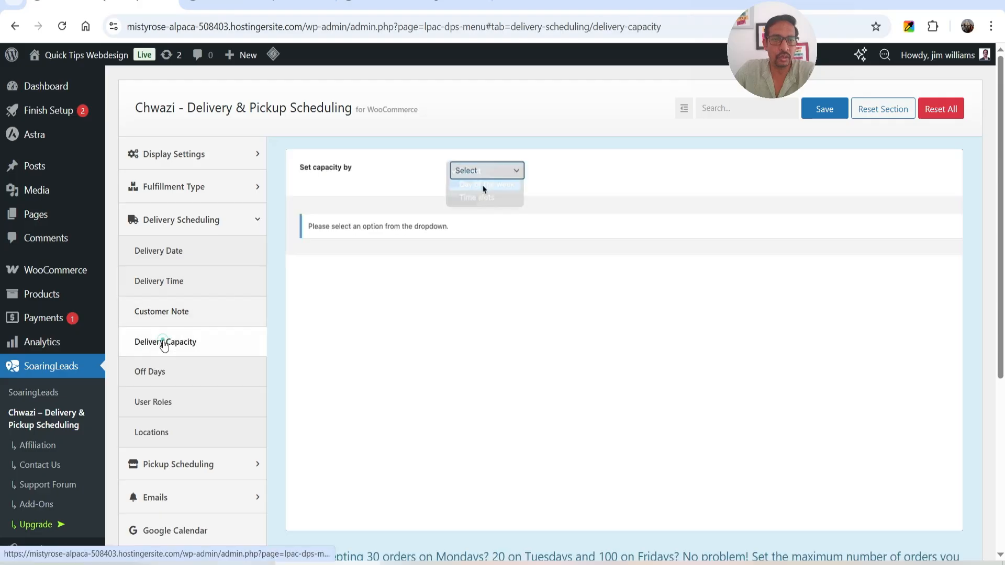
scroll(469, 265, down, 2)
scroll(469, 265, down, 3)
scroll(439, 344, up, 3)
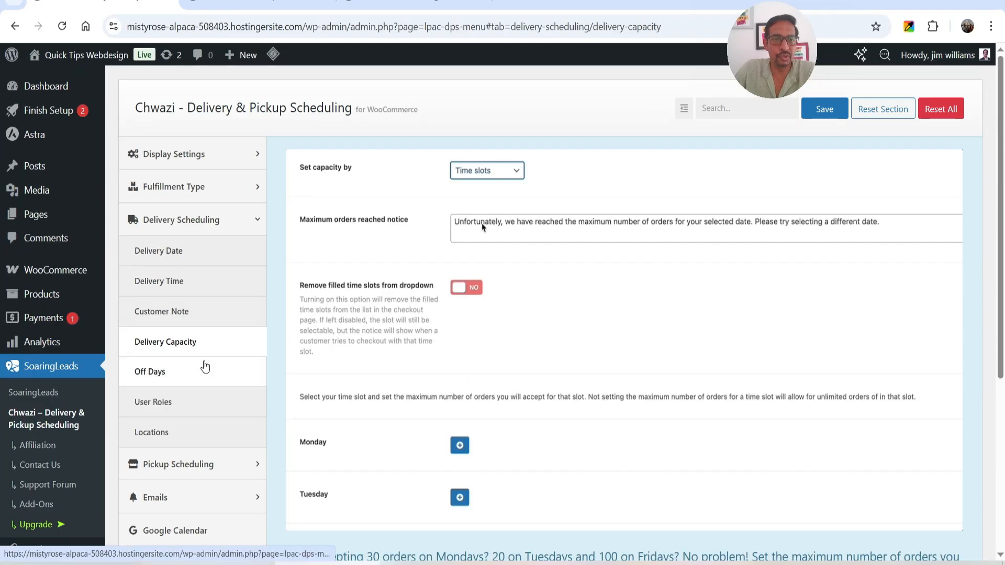
click(205, 368)
scroll(448, 250, down, 5)
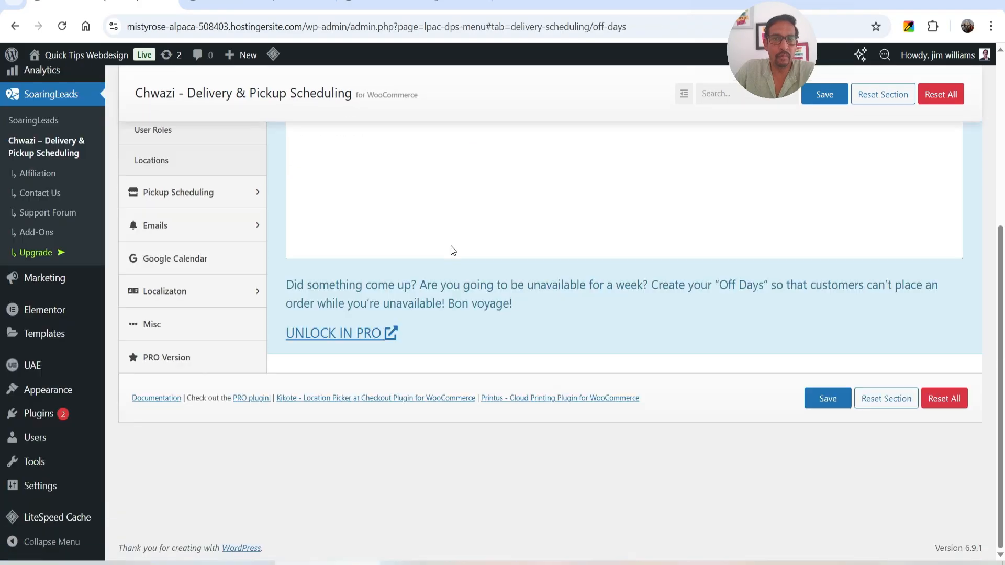
Examine the User Roles and Locations sections of the delivery scheduling settings
scroll(451, 250, up, 3)
click(186, 270)
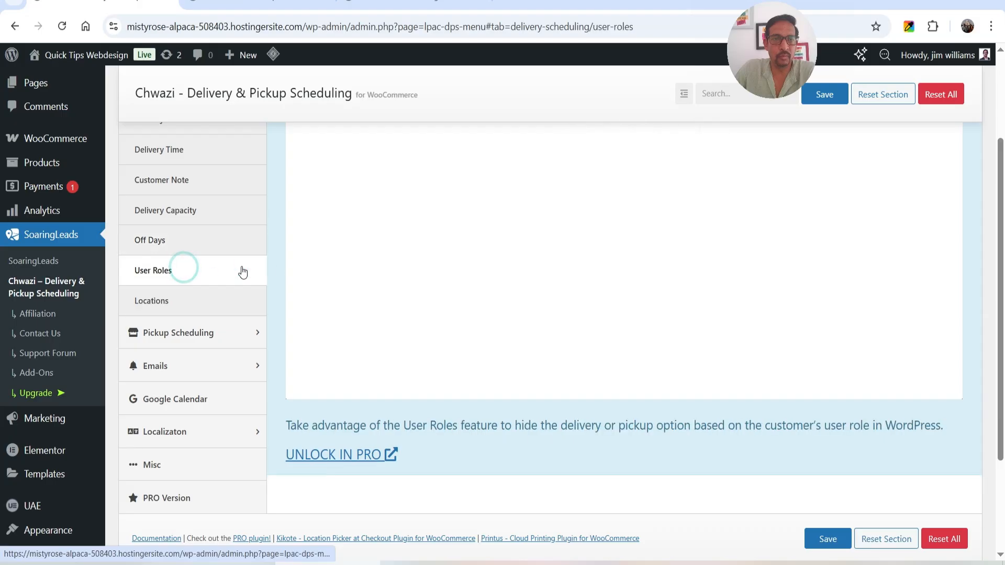
click(176, 305)
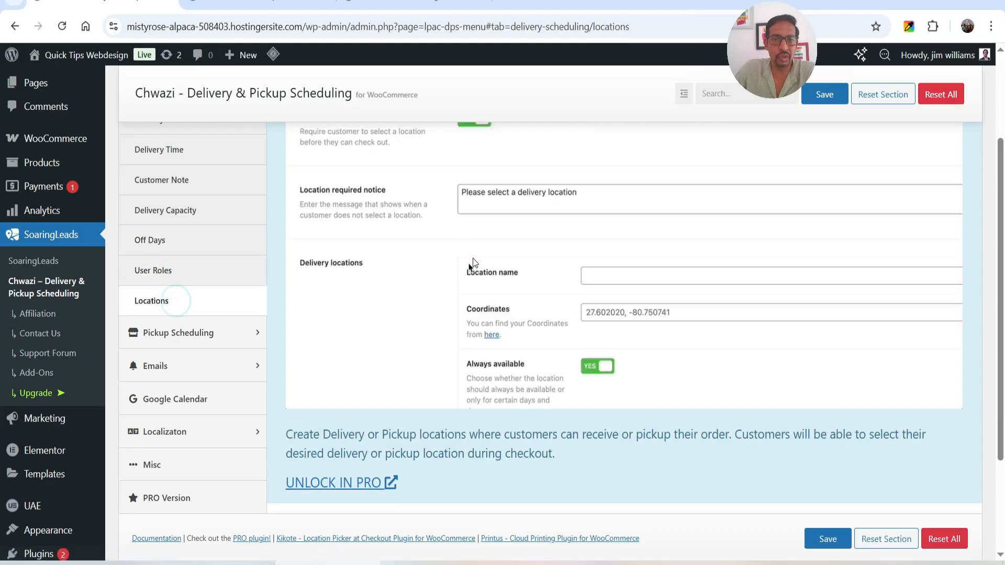
Try entering Location 1 as the location name in the delivery locations preview
scroll(578, 325, up, 3)
click(646, 401)
text(Location 1)
scroll(416, 354, down, 5)
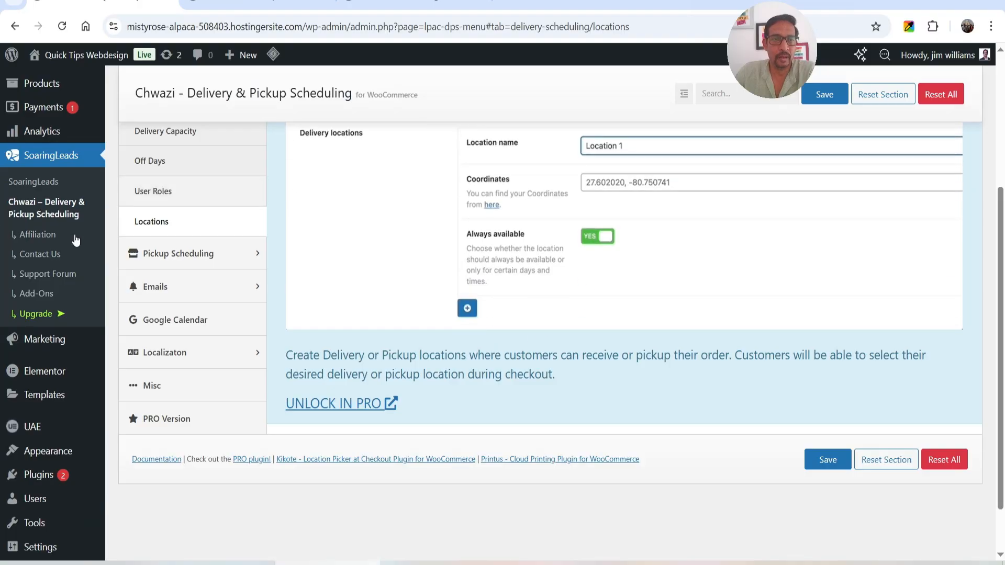
Open the Pickup Date settings and examine the available pickup days, turning Sunday off and back on
click(183, 262)
scroll(562, 319, up, 3)
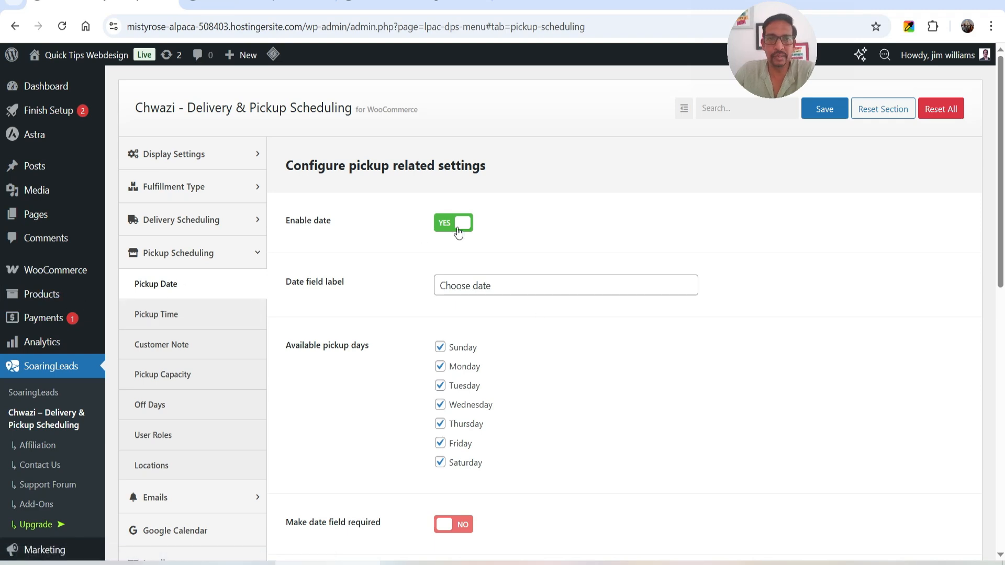
scroll(468, 243, down, 1)
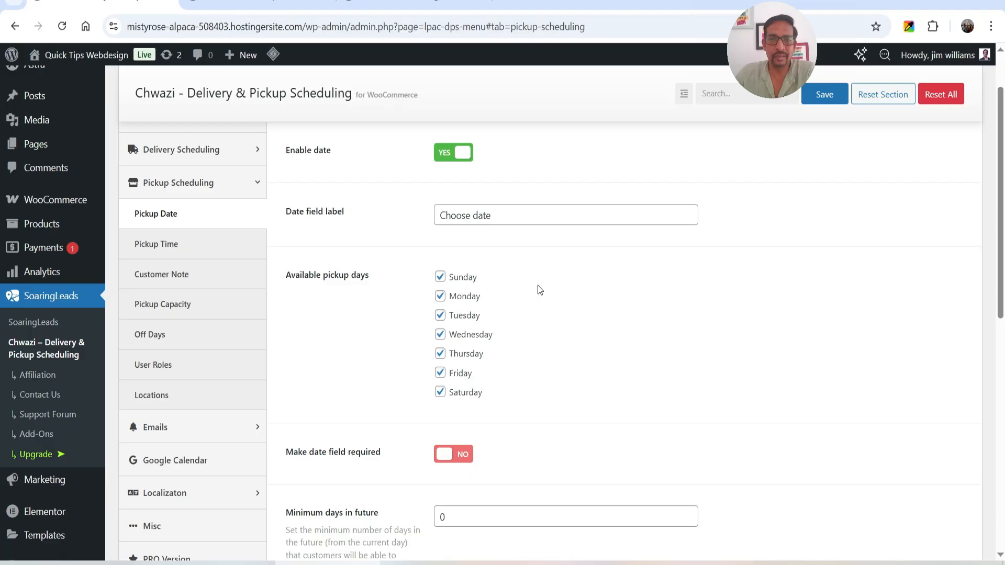
scroll(539, 290, down, 1)
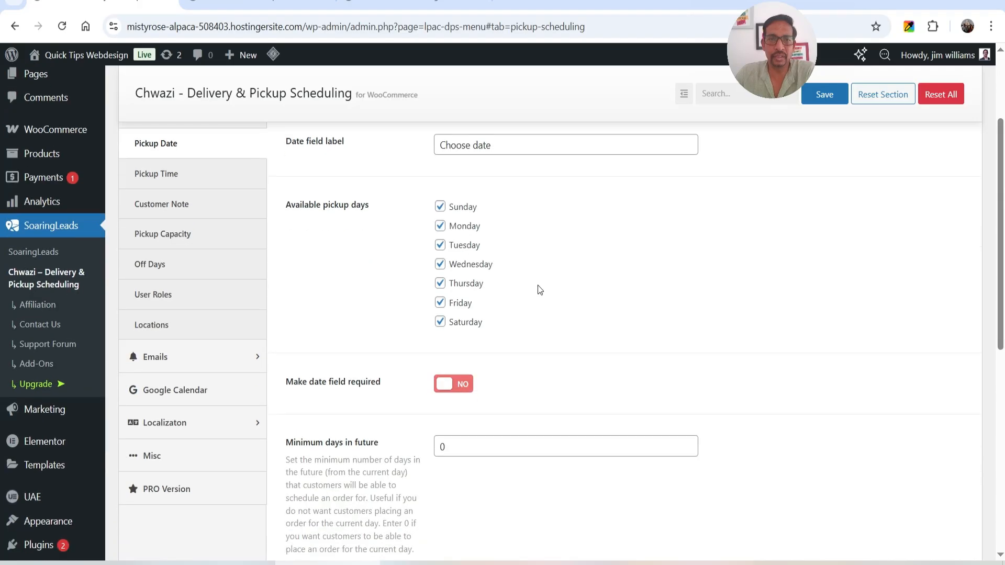
click(442, 212)
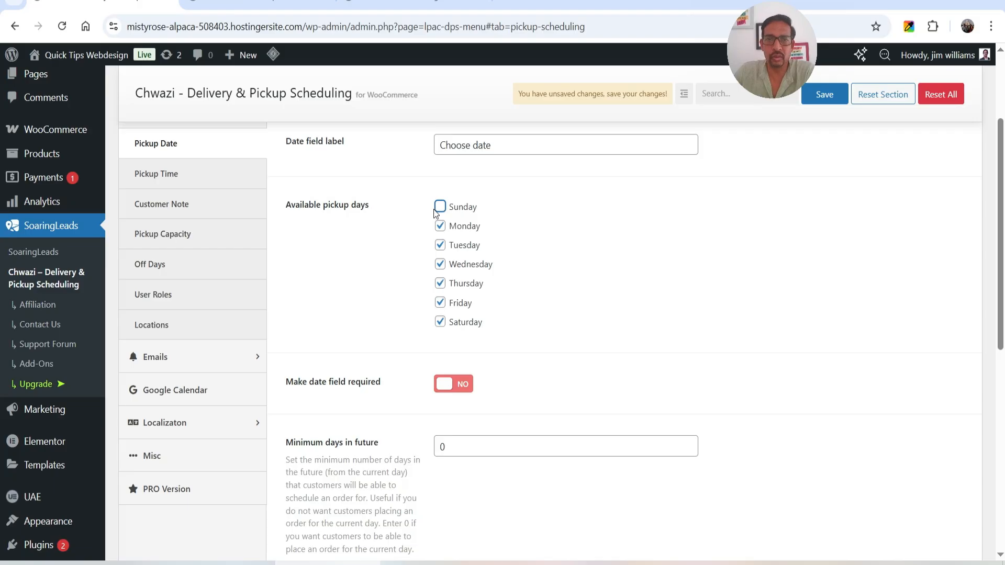
click(441, 209)
Make the pickup date field required and set the minimum days in future to 3
scroll(524, 218, down, 2)
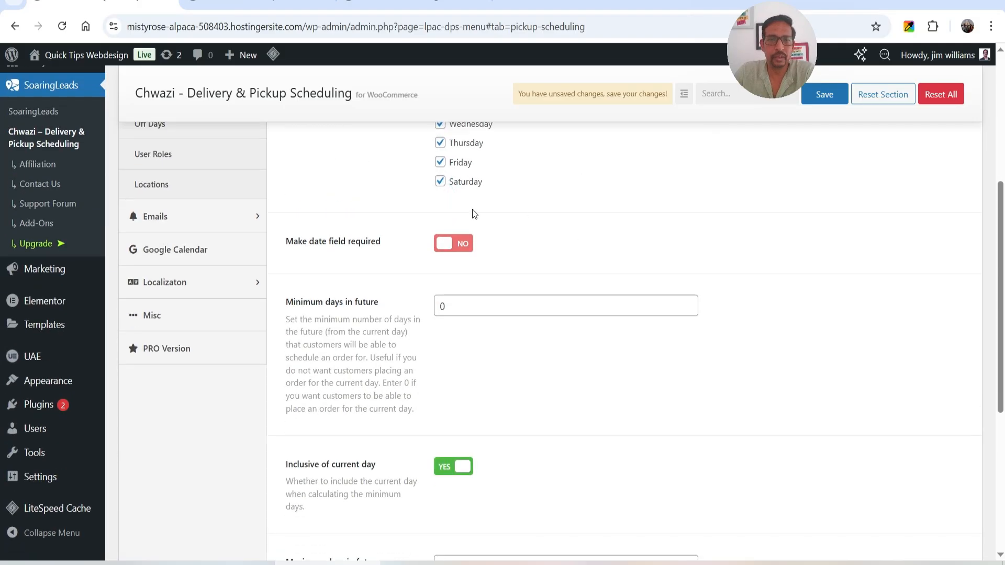
click(453, 244)
scroll(654, 251, down, 2)
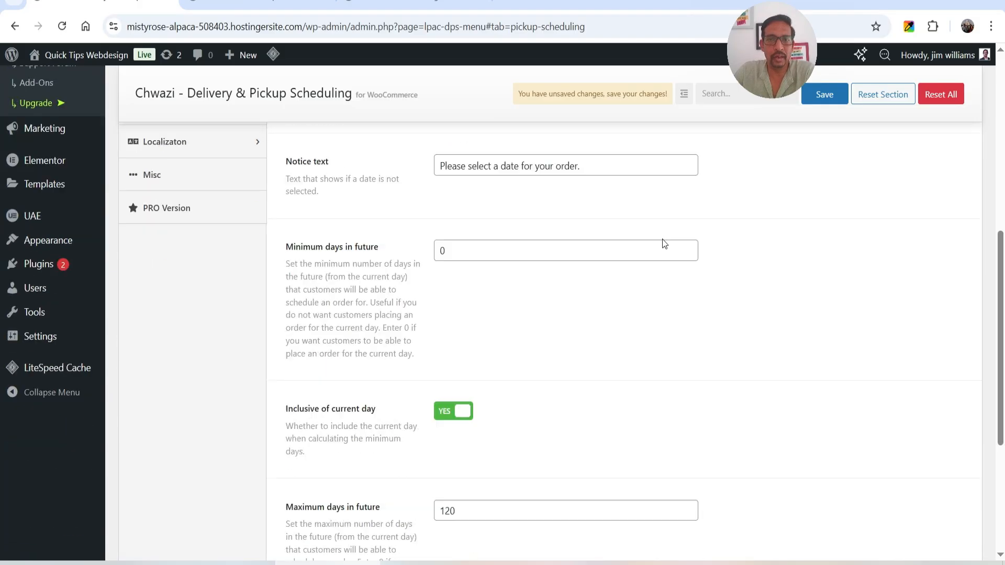
scroll(458, 247, down, 2)
scroll(475, 241, up, 1)
drag(450, 184, 369, 181)
text(3)
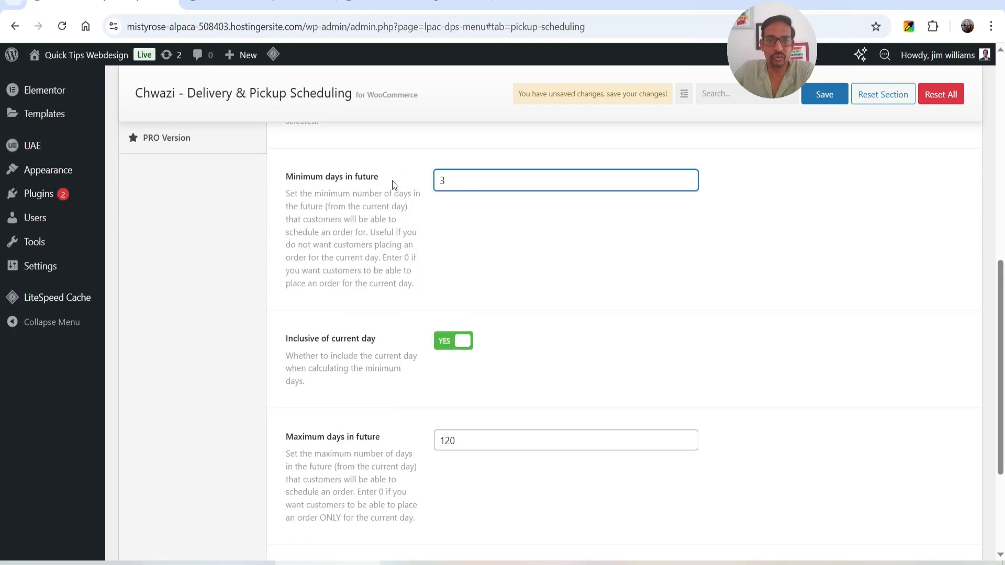
Set the maximum days in future for pickup to 30 and save the pickup date settings
scroll(392, 234, down, 1)
scroll(503, 274, down, 2)
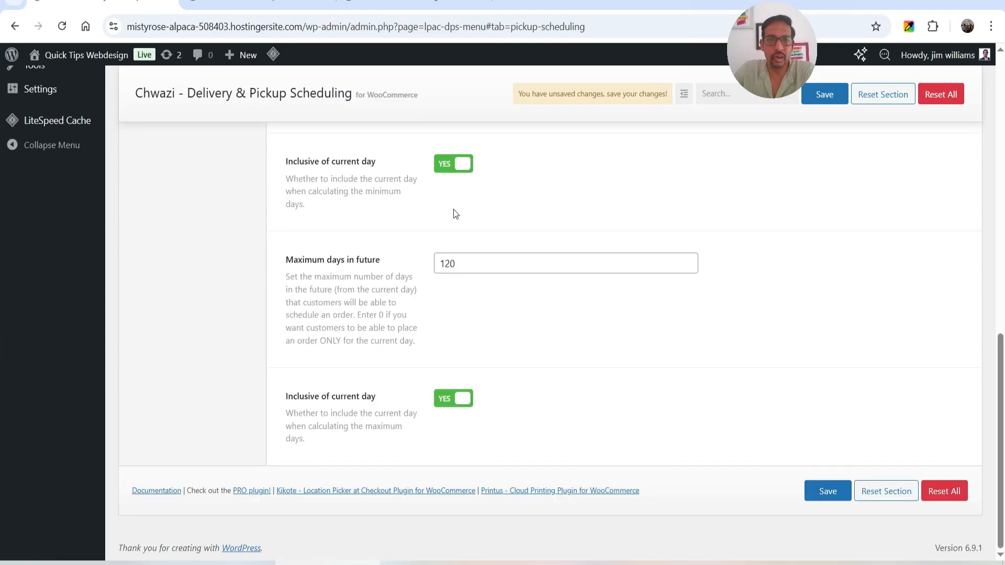
double_click(451, 265)
text(30)
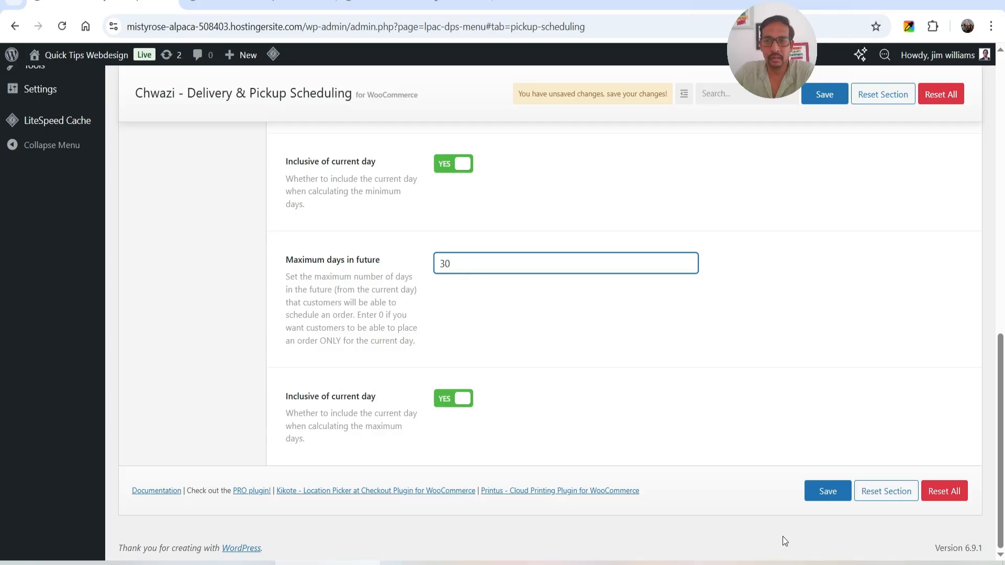
click(835, 494)
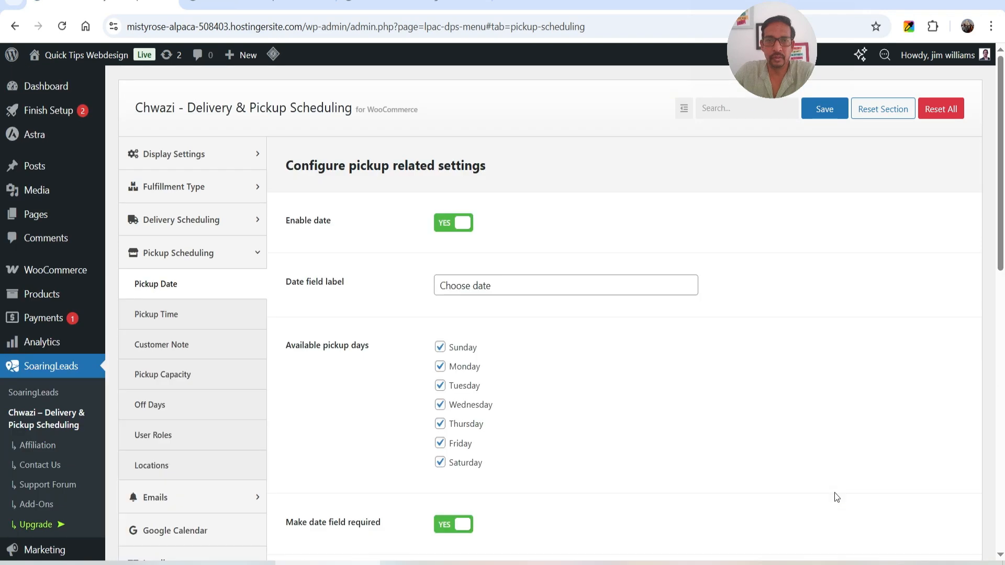
Reload the store's checkout page, choose Pickup as the order type and check which dates can be selected
scroll(595, 362, down, 5)
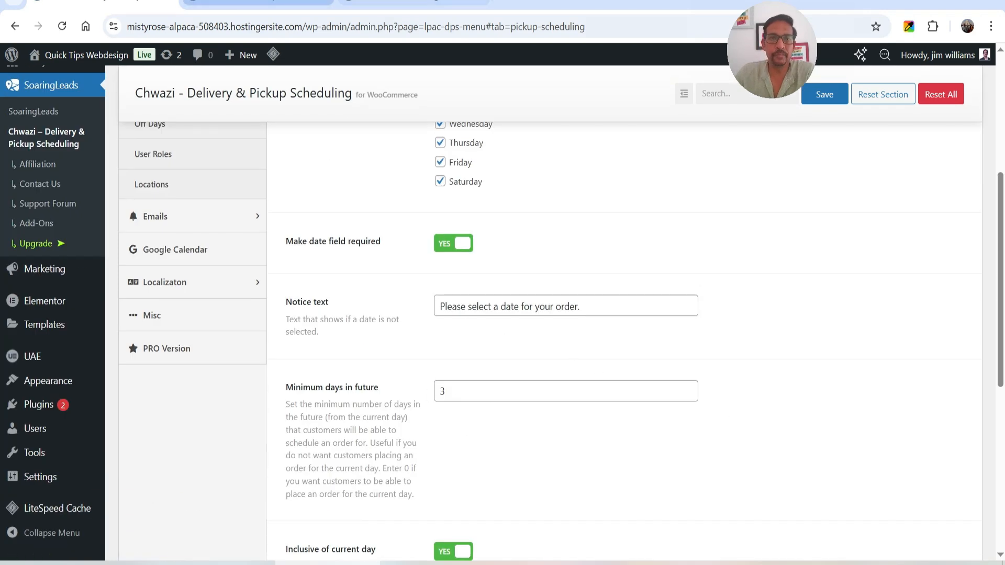
click(259, 7)
click(806, 312)
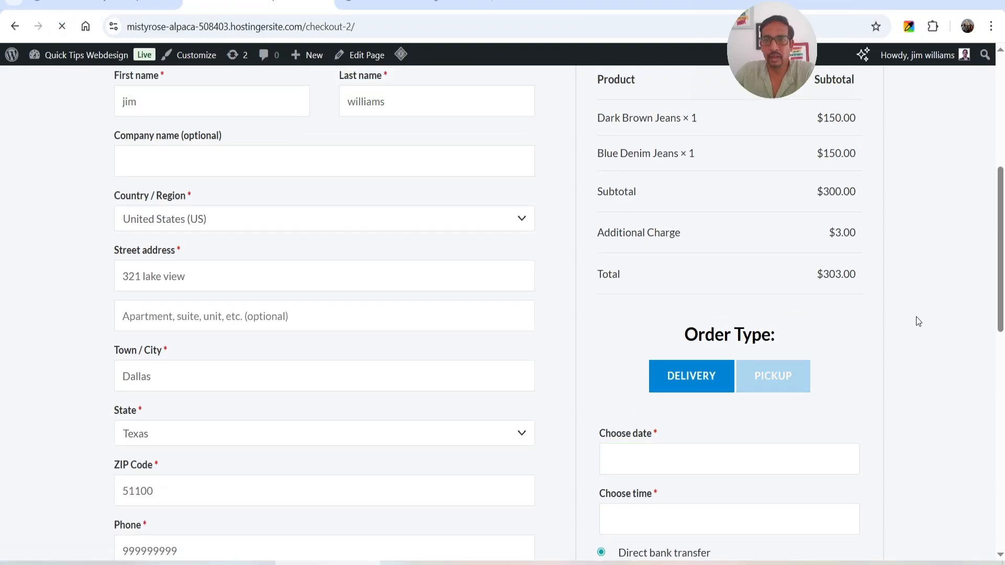
scroll(915, 316, down, 2)
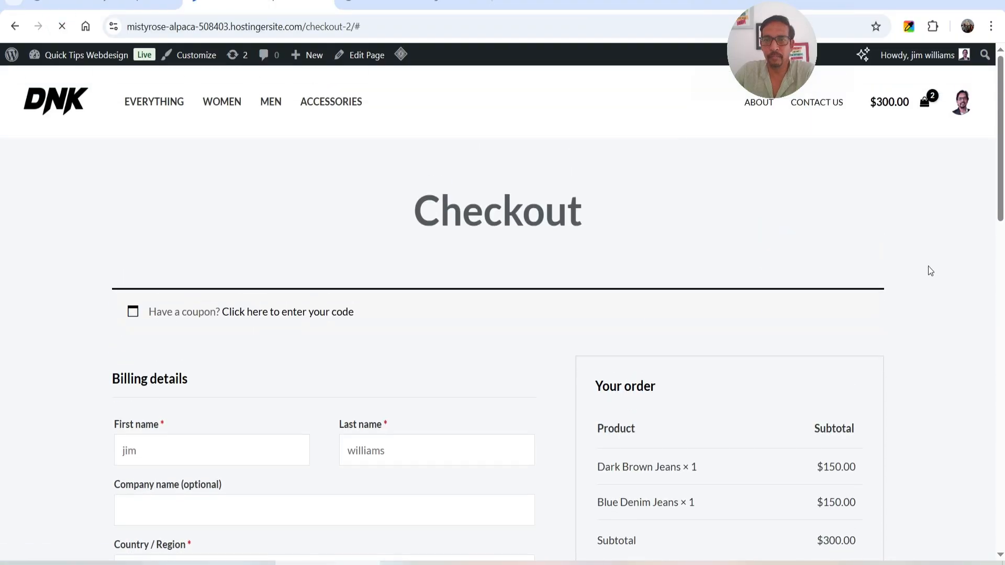
click(672, 281)
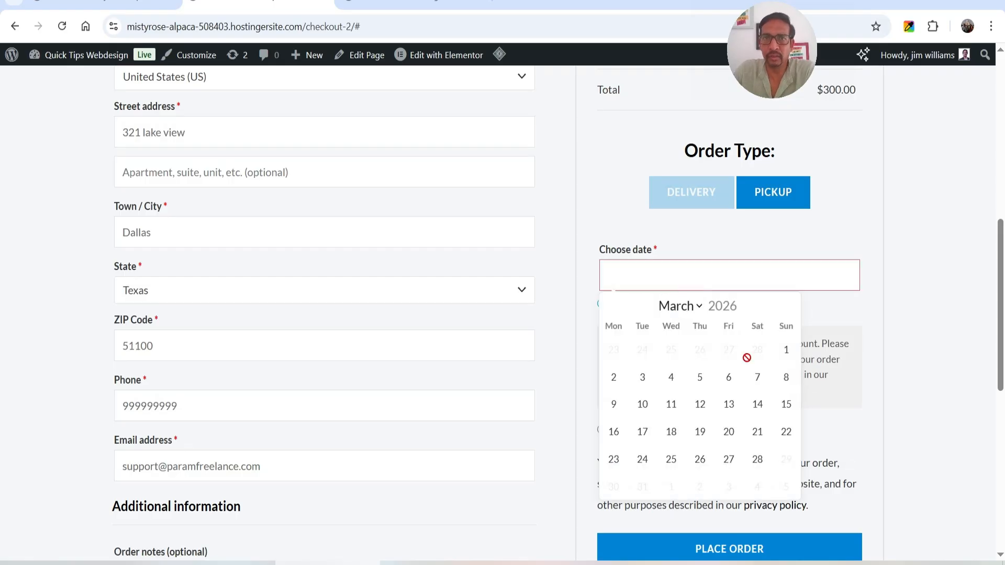
Return to the plugin settings and make the time field required in the Pickup Time section
key(ctrl+shift+Tab)
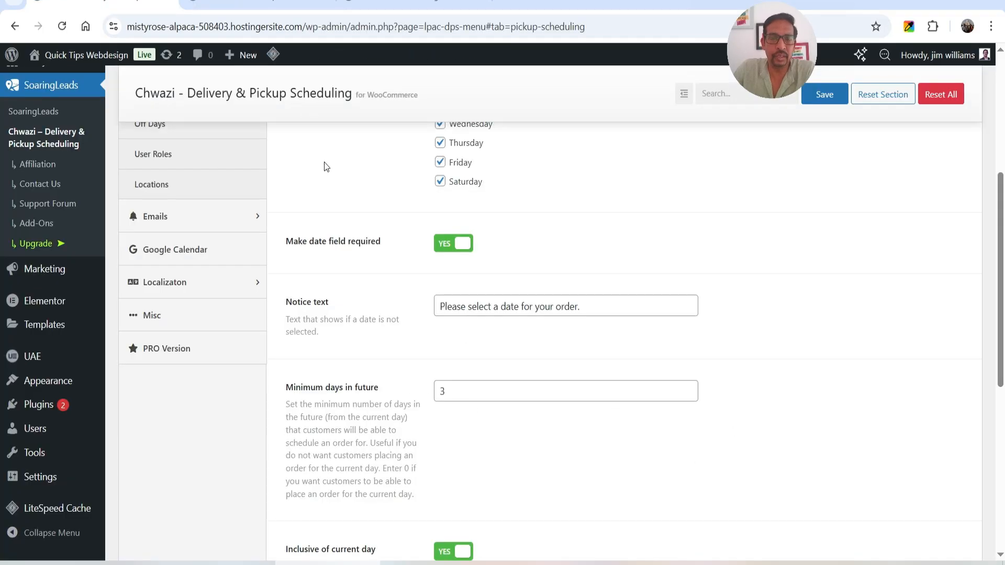
scroll(251, 235, up, 4)
click(151, 245)
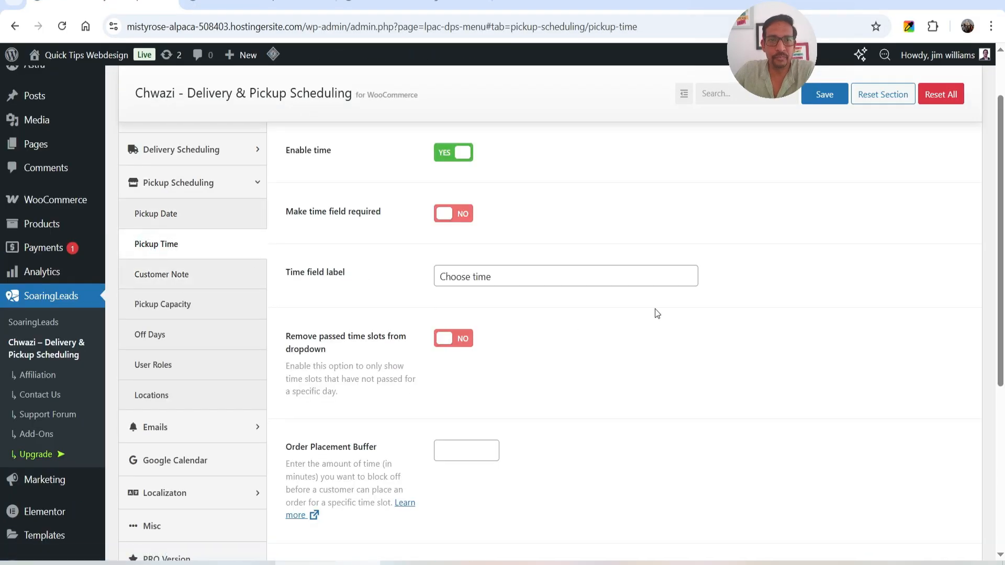
click(463, 215)
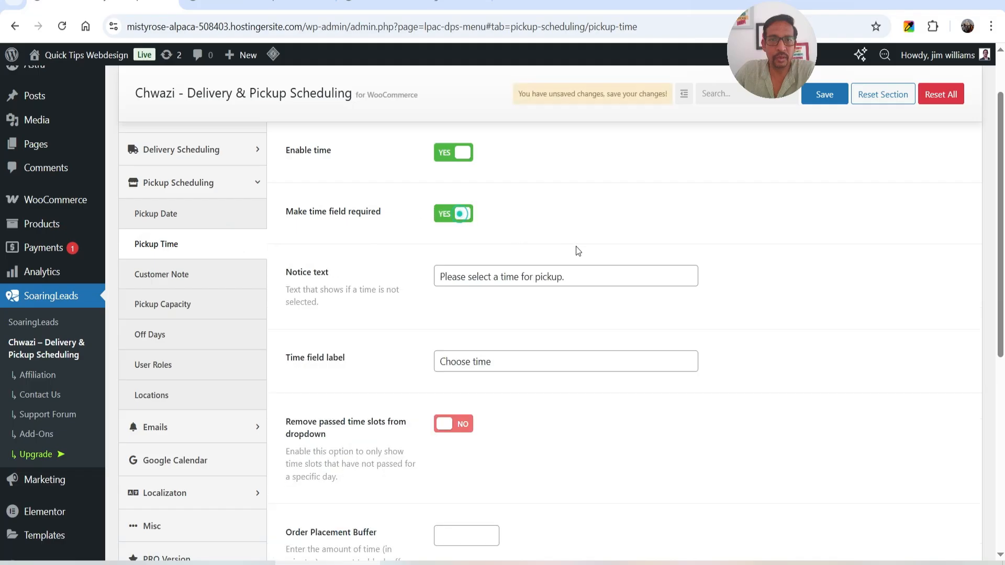
Enable removing passed time slots from the pickup time dropdown and save the settings
scroll(331, 289, down, 3)
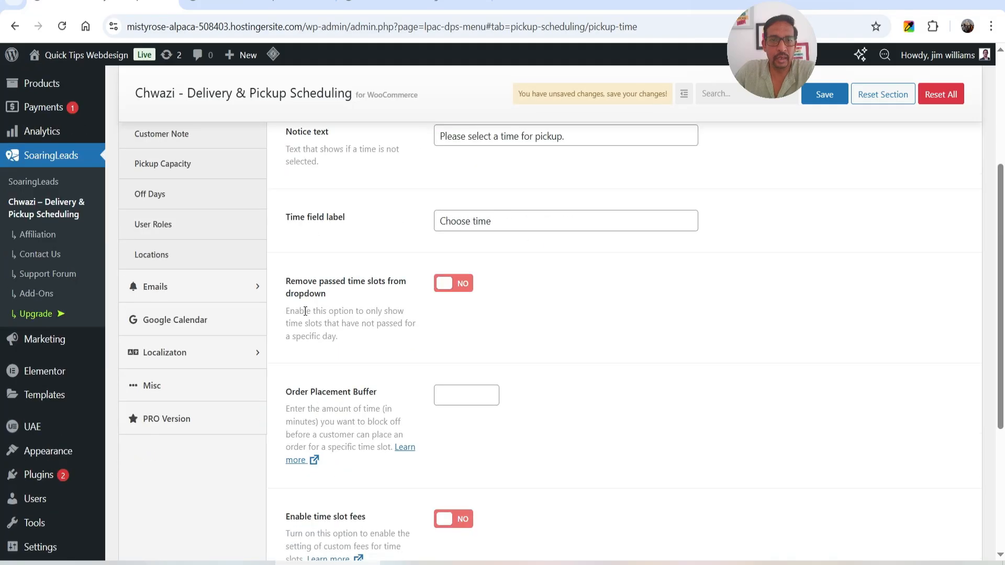
click(448, 283)
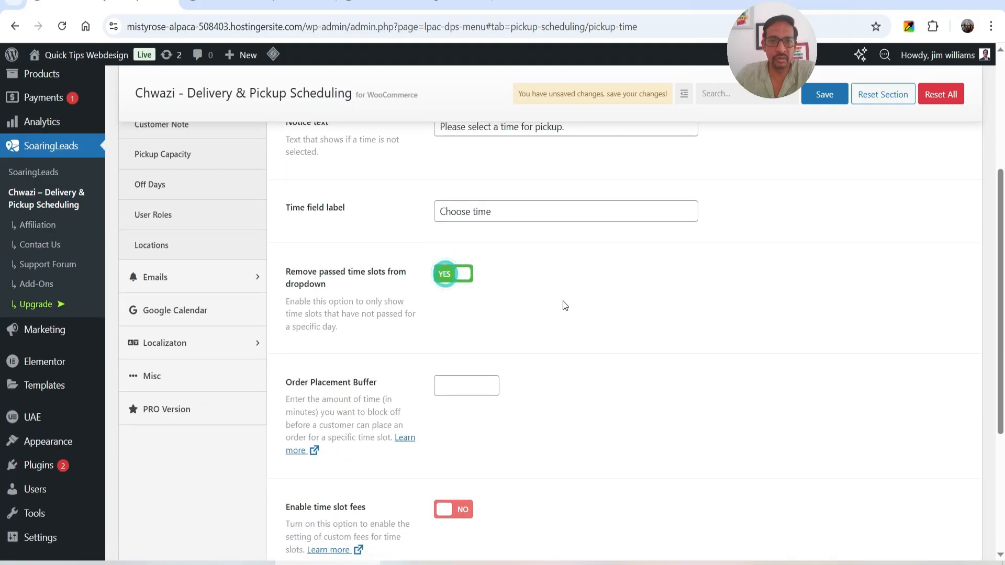
scroll(566, 304, down, 5)
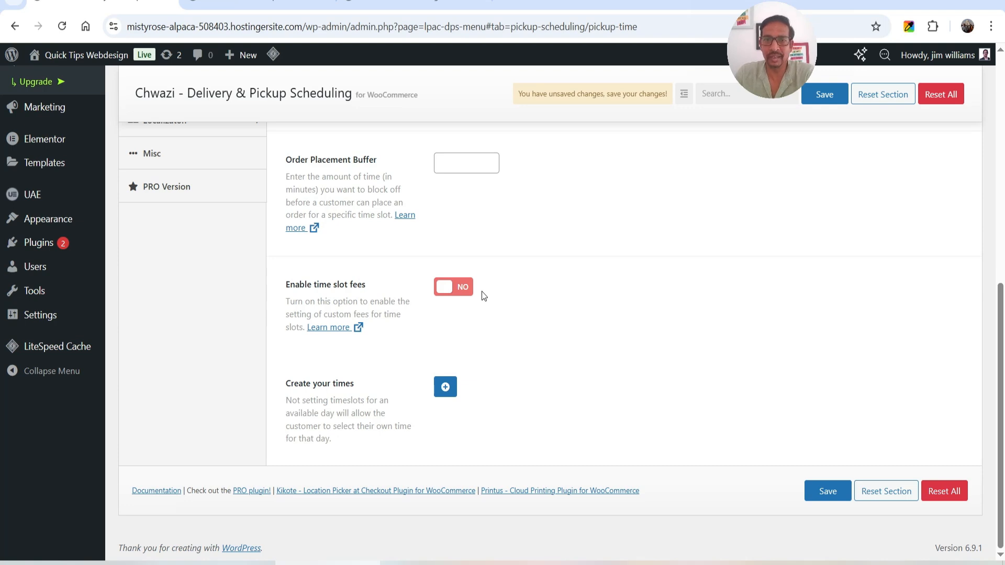
click(825, 495)
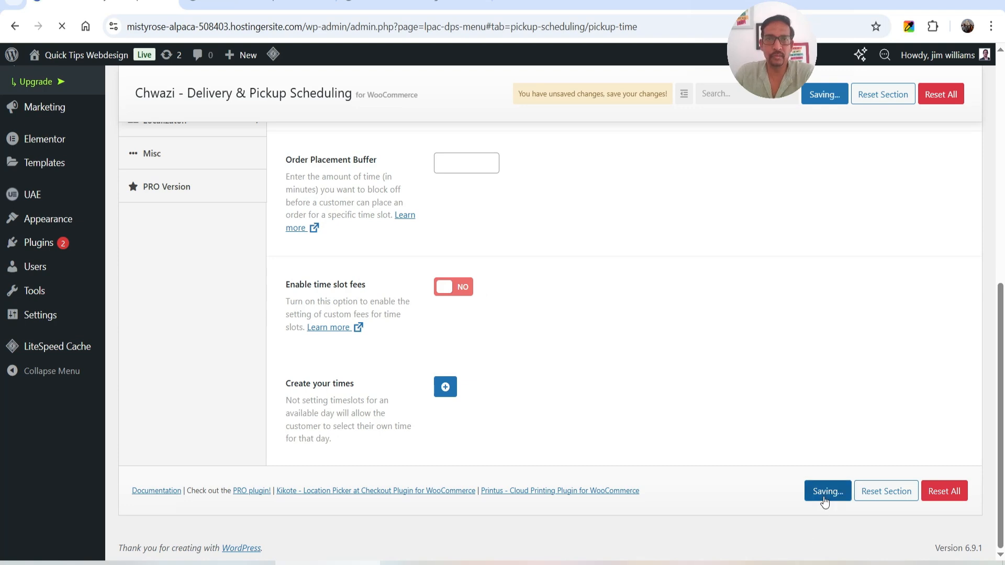
Examine the pickup Customer Note and Pickup Capacity sections, including the Monday time slot limits in the PRO preview
click(174, 304)
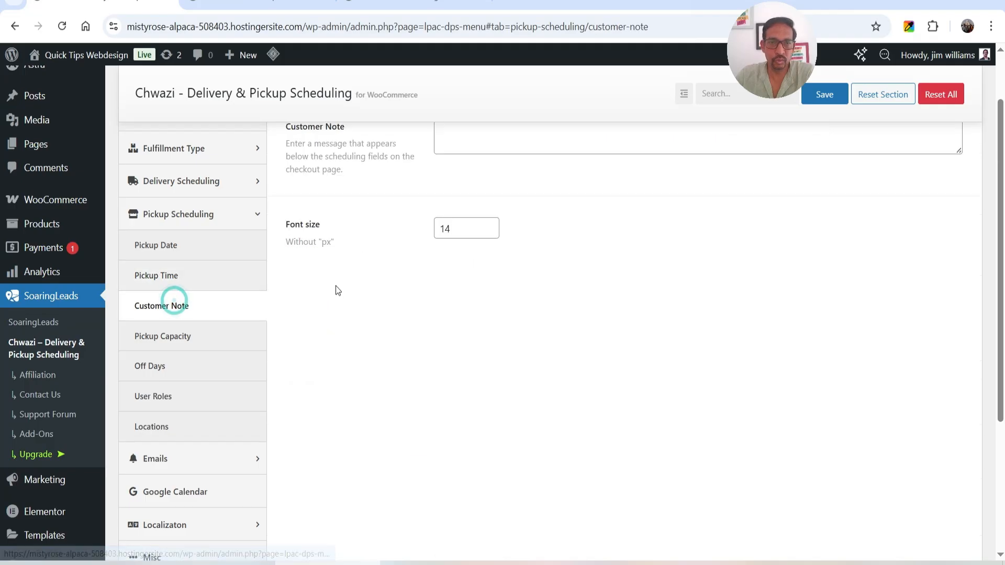
scroll(277, 324, down, 2)
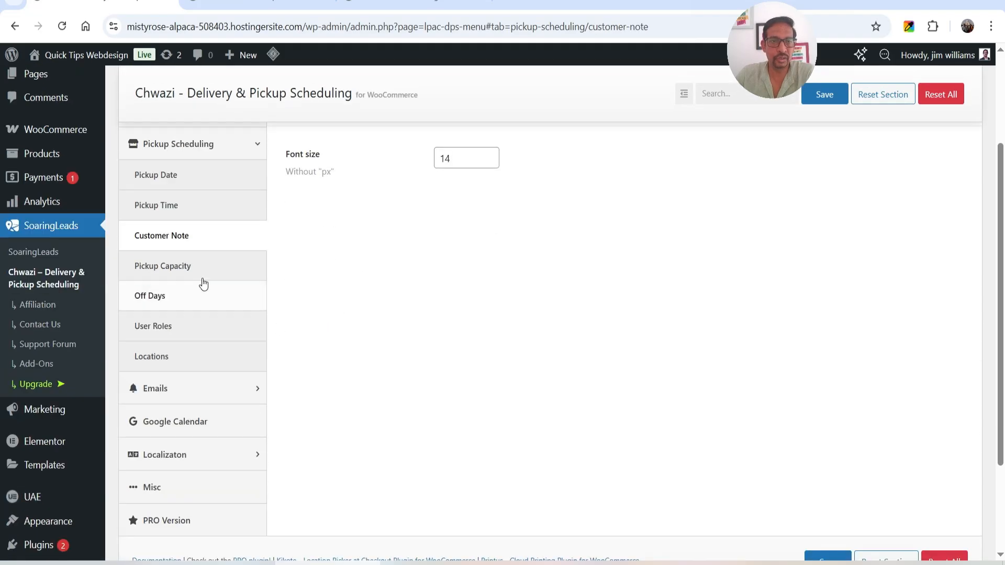
click(197, 267)
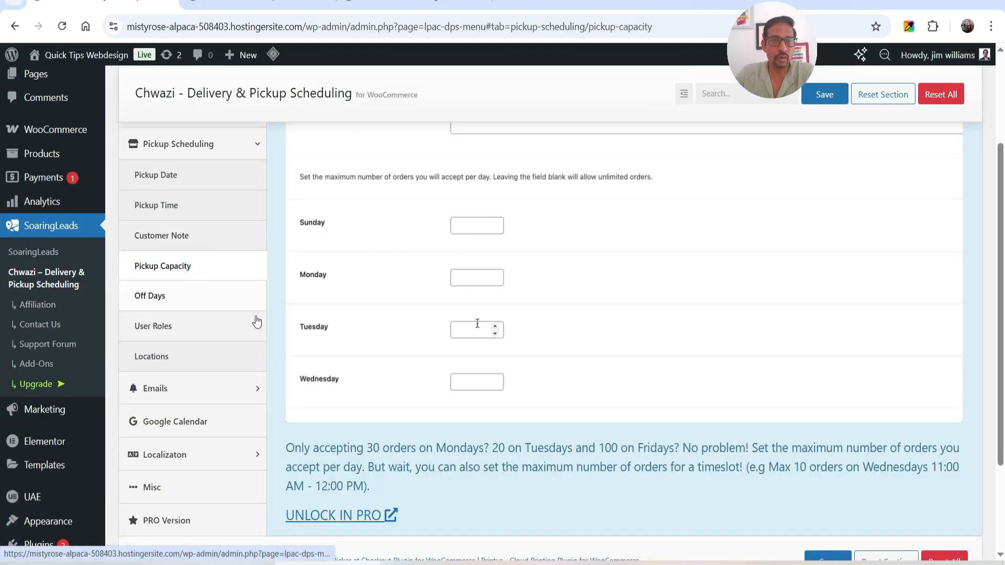
scroll(648, 308, down, 5)
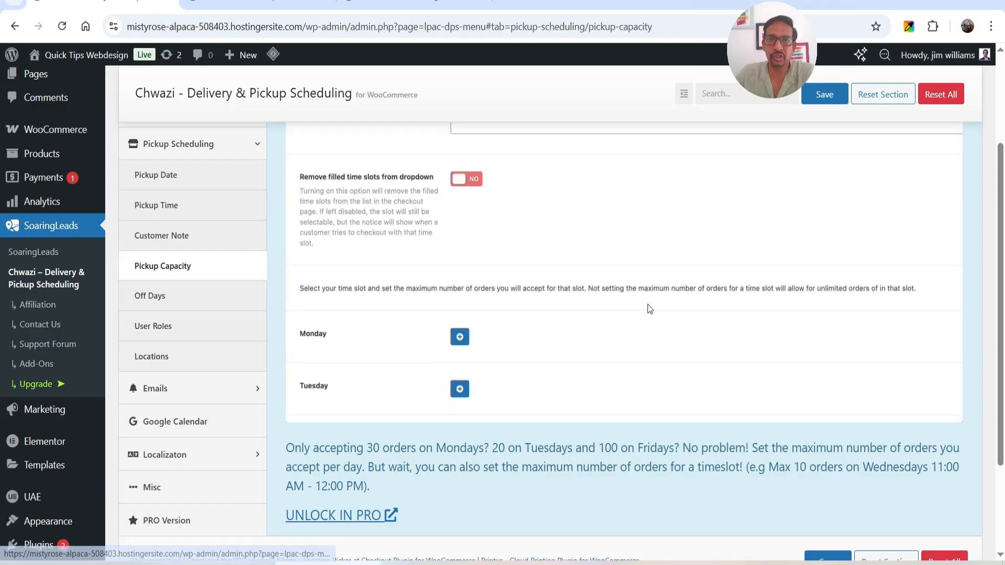
scroll(584, 280, down, 1)
scroll(584, 280, down, 1)
scroll(584, 280, down, 1)
click(459, 163)
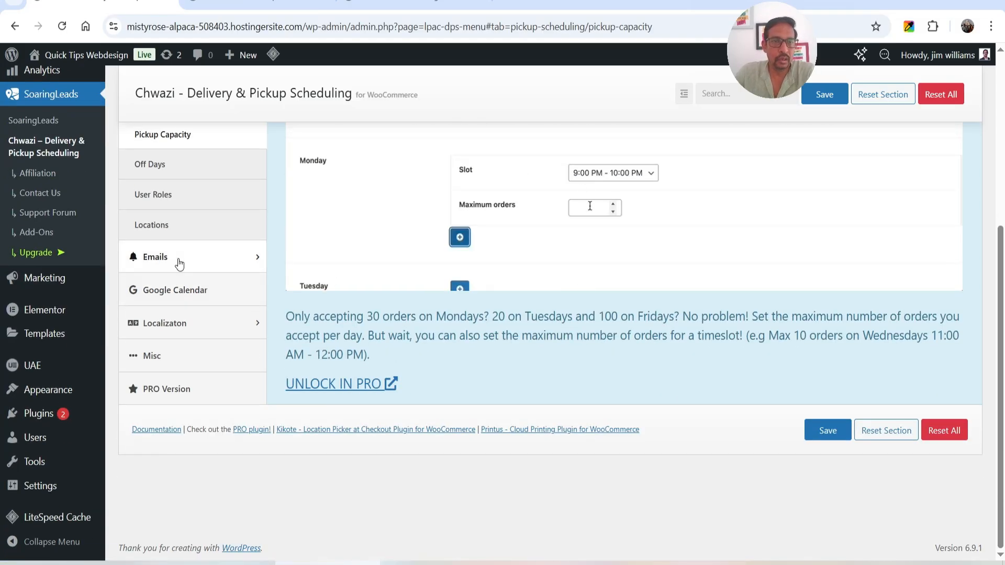
Enable delivery reminders in the email reminder settings and set them to go out 30 minutes before delivery
click(180, 262)
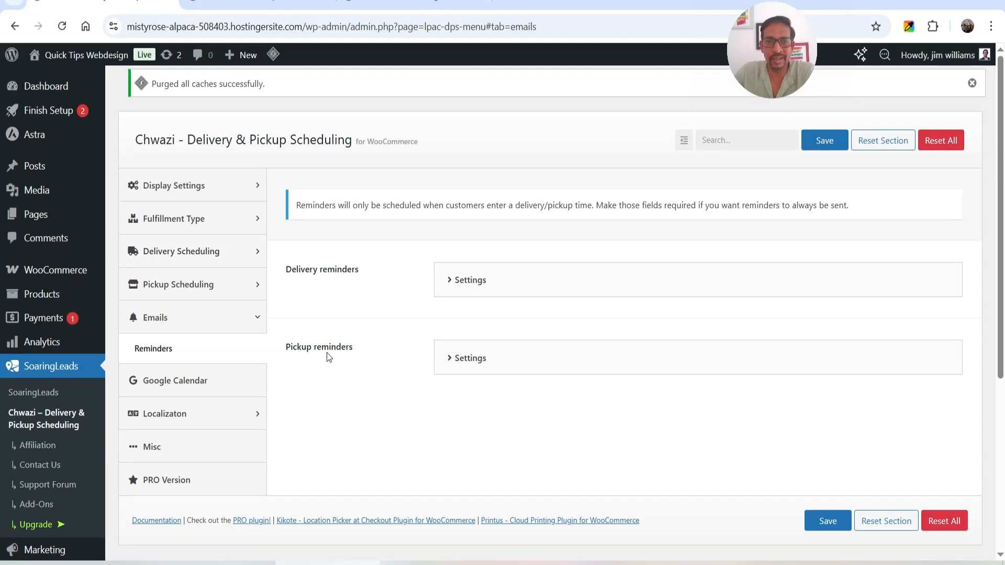
scroll(574, 309, down, 1)
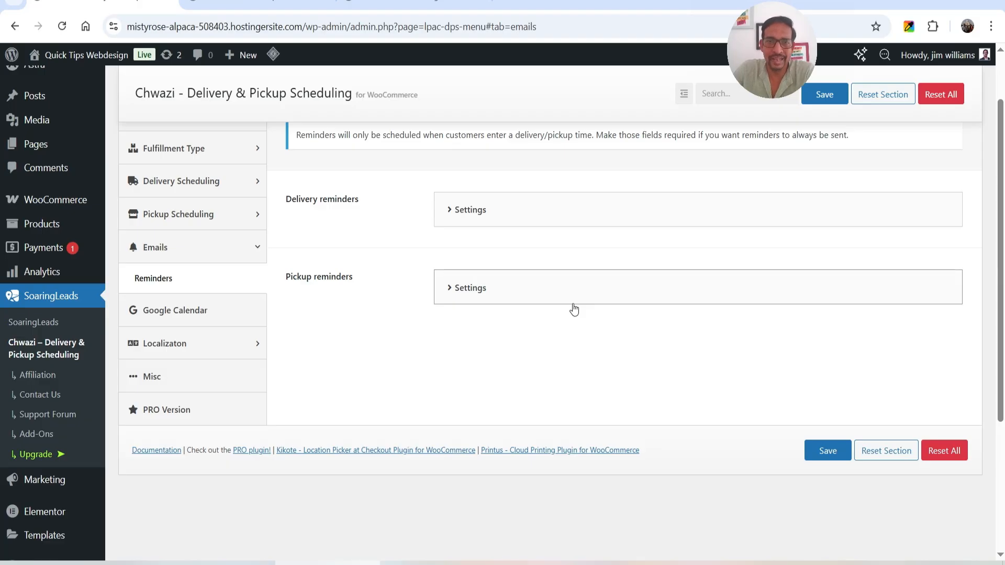
click(544, 209)
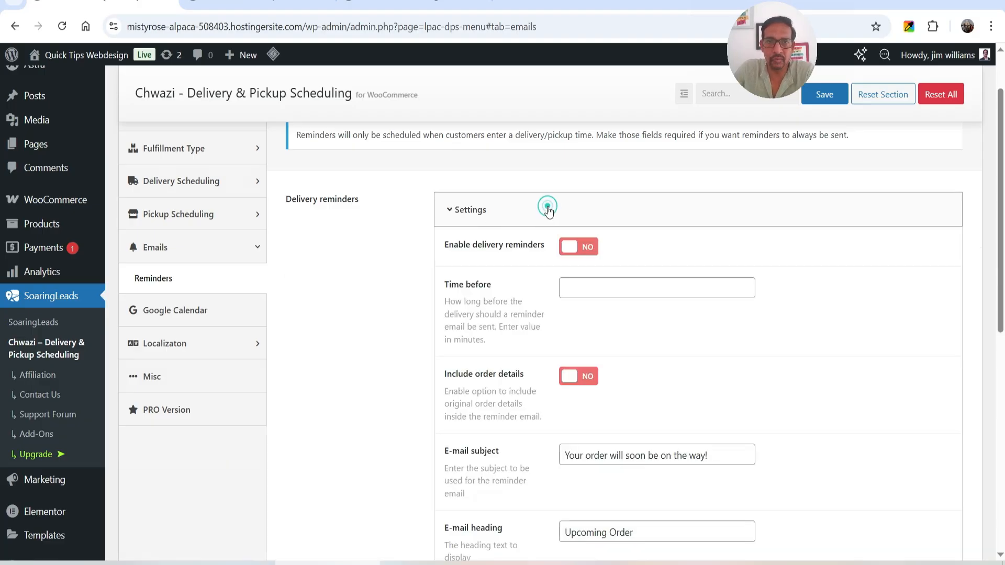
scroll(575, 189, down, 1)
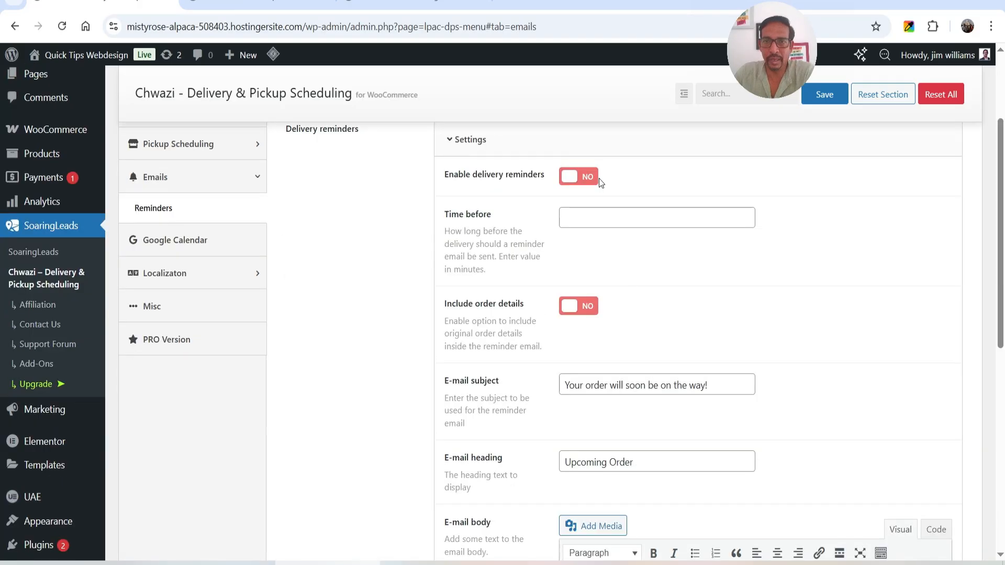
click(582, 183)
click(595, 214)
text(30)
scroll(594, 213, down, 1)
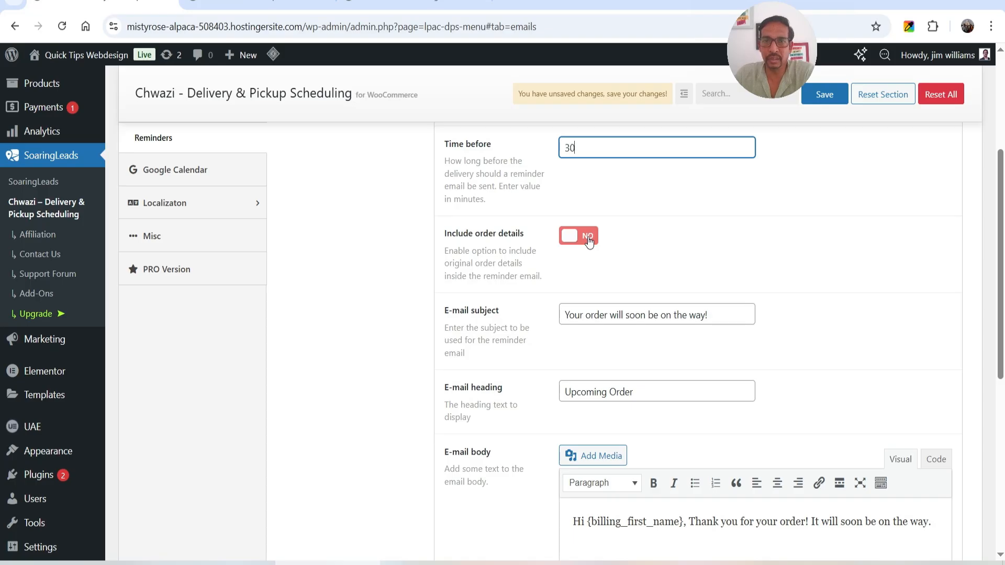
scroll(589, 242, down, 2)
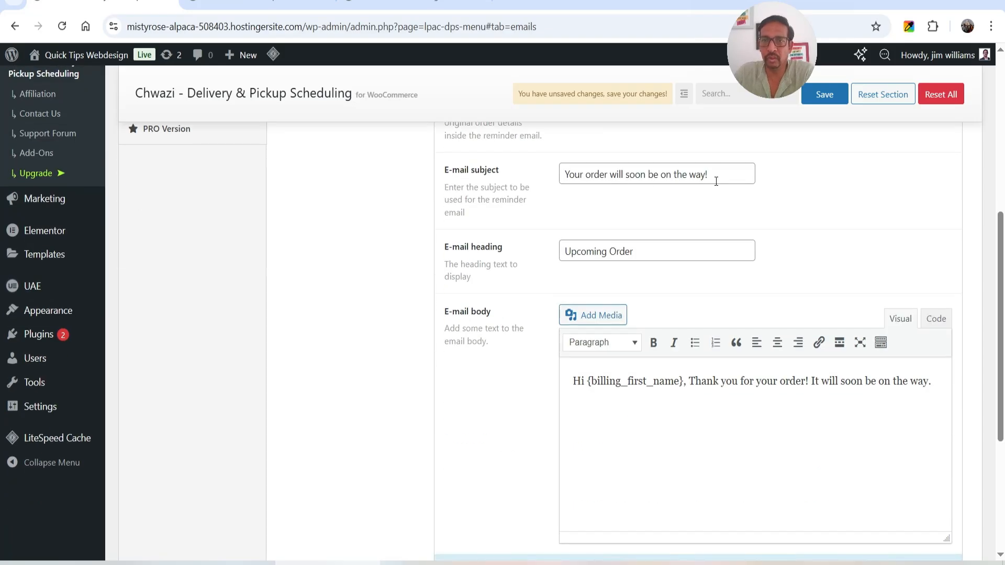
Review the delivery reminder's subject and body text, and enable including the original order details in the email
scroll(659, 253, down, 1)
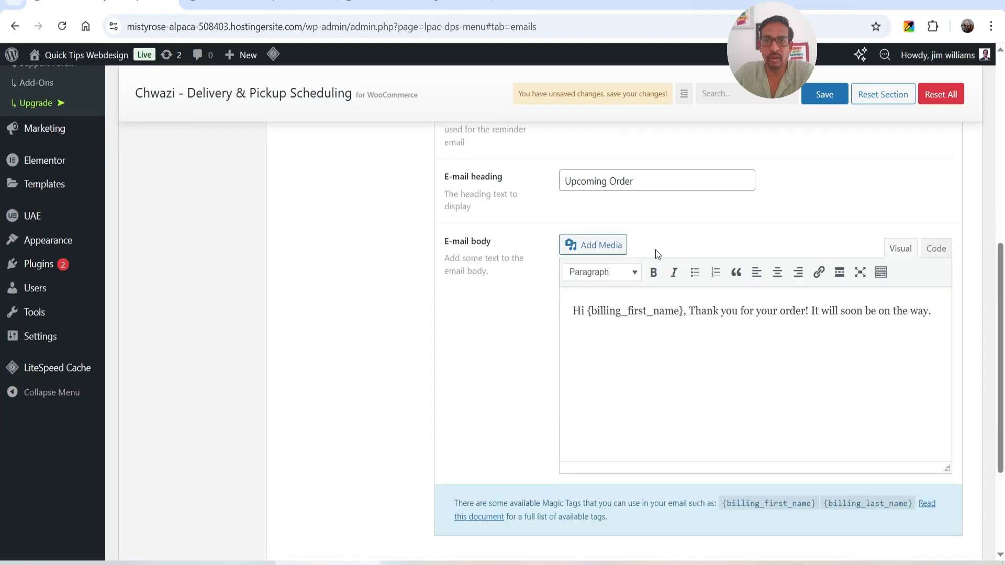
triple_click(746, 312)
click(749, 361)
scroll(673, 372, up, 2)
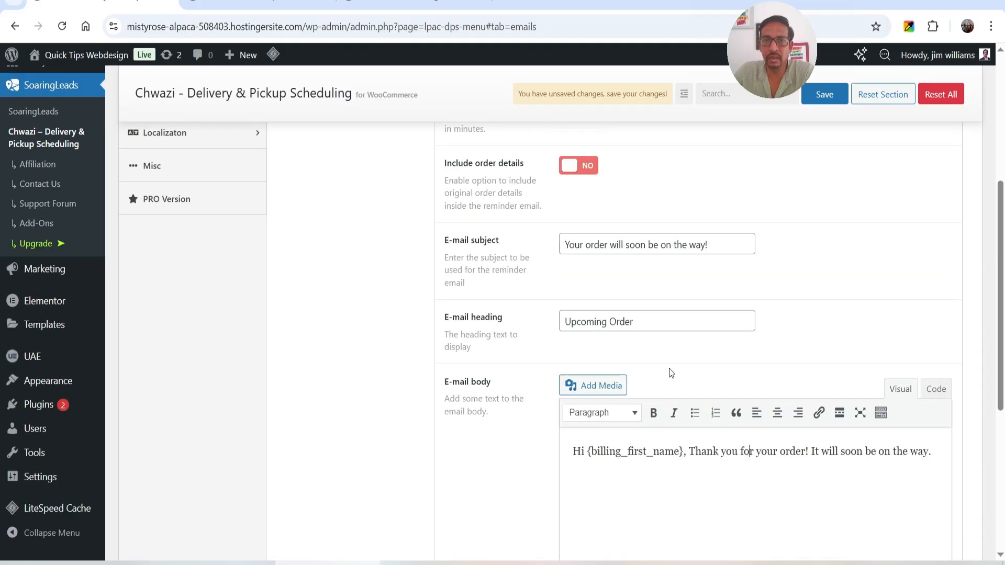
click(577, 167)
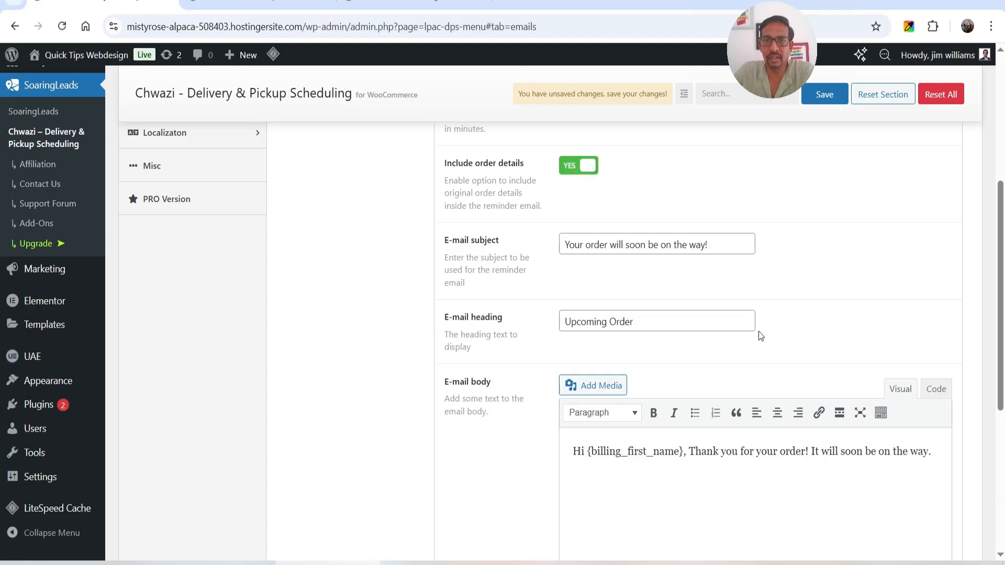
scroll(743, 353, down, 2)
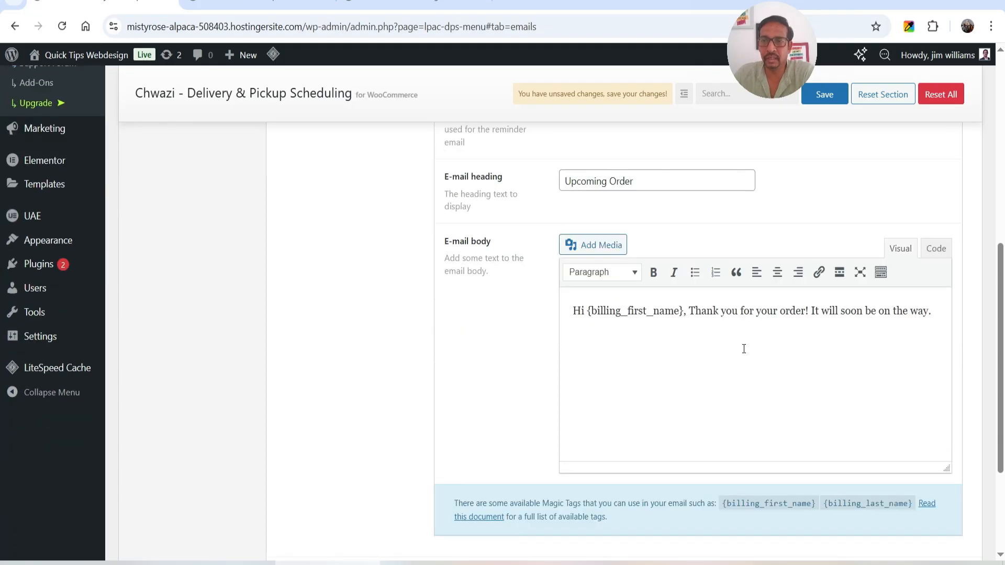
click(498, 283)
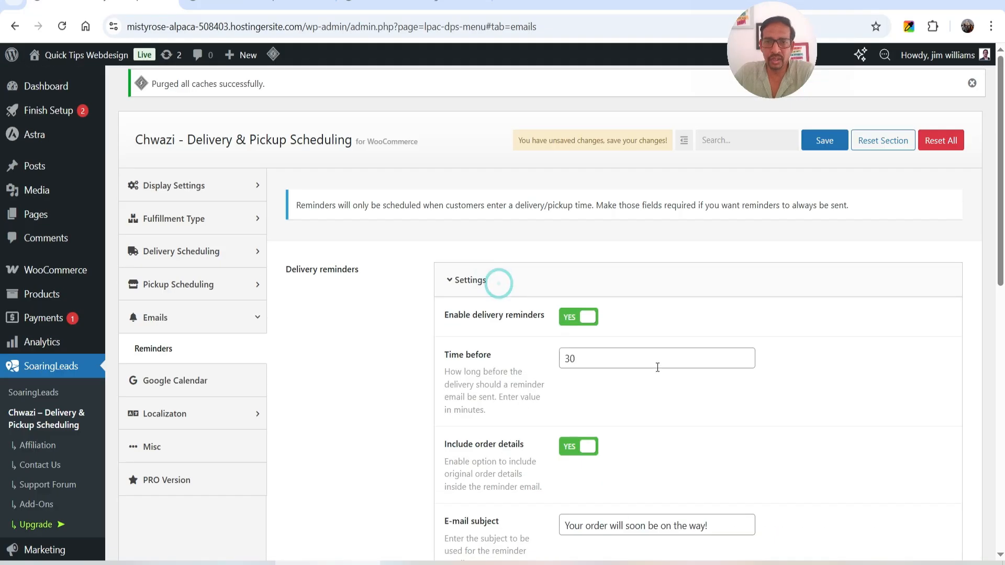
Enable pickup reminders 30 minutes before pickup and include the order details in the reminder email
click(522, 284)
scroll(495, 265, down, 1)
click(514, 288)
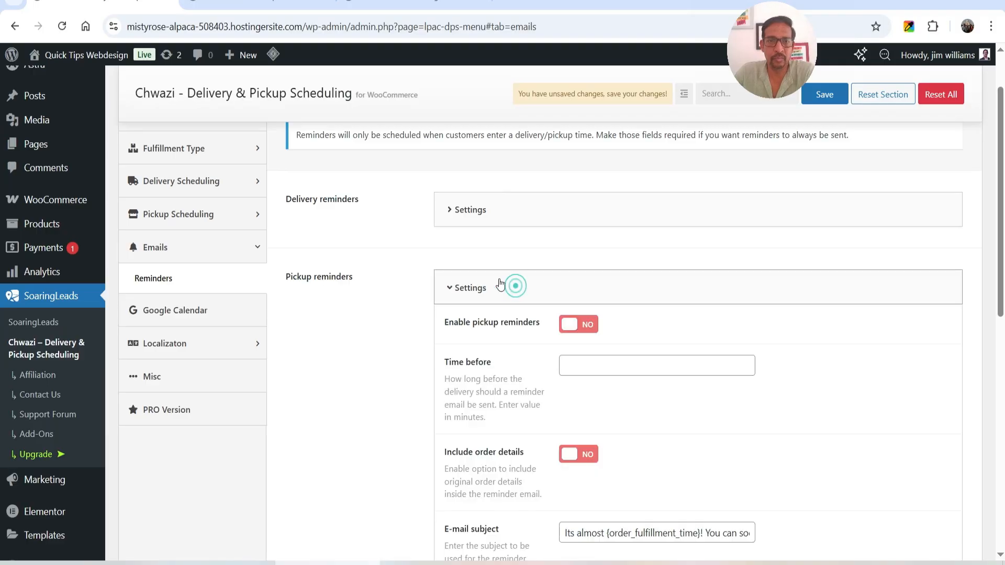
scroll(503, 272, down, 2)
click(581, 187)
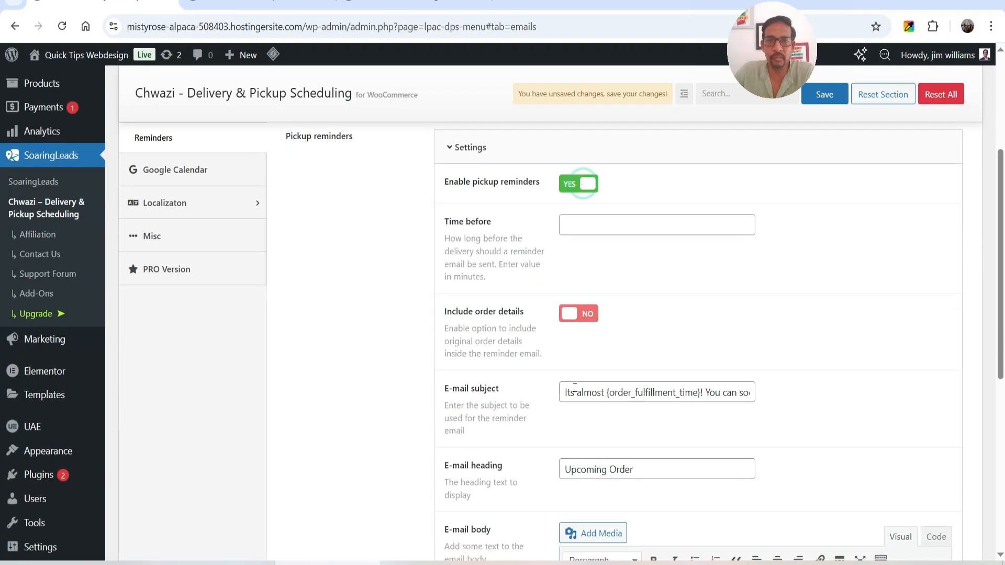
click(584, 313)
click(637, 223)
text(30)
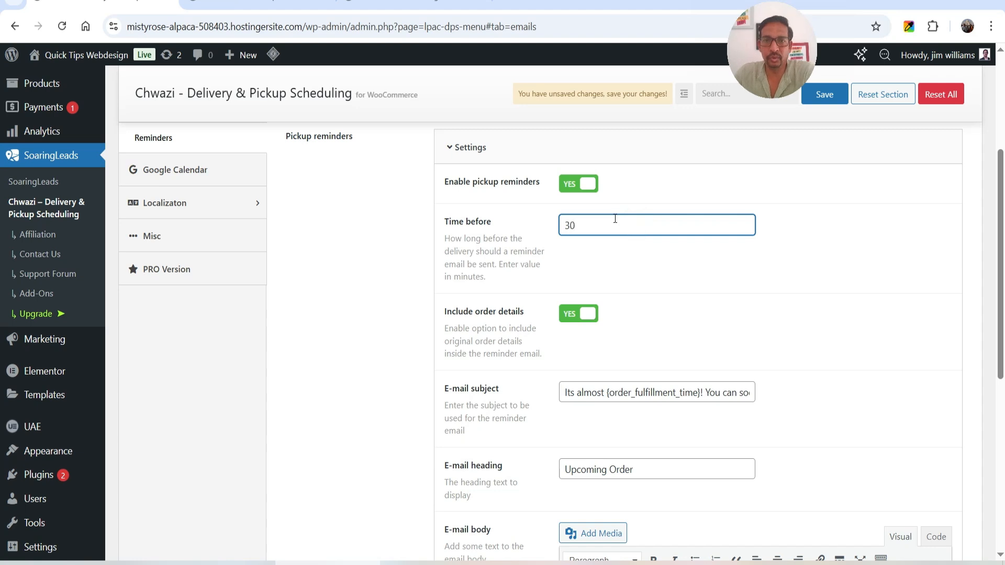
Review the pickup reminder's e-mail subject and body text, and save the reminder settings
scroll(718, 267, down, 5)
scroll(664, 275, up, 3)
click(584, 251)
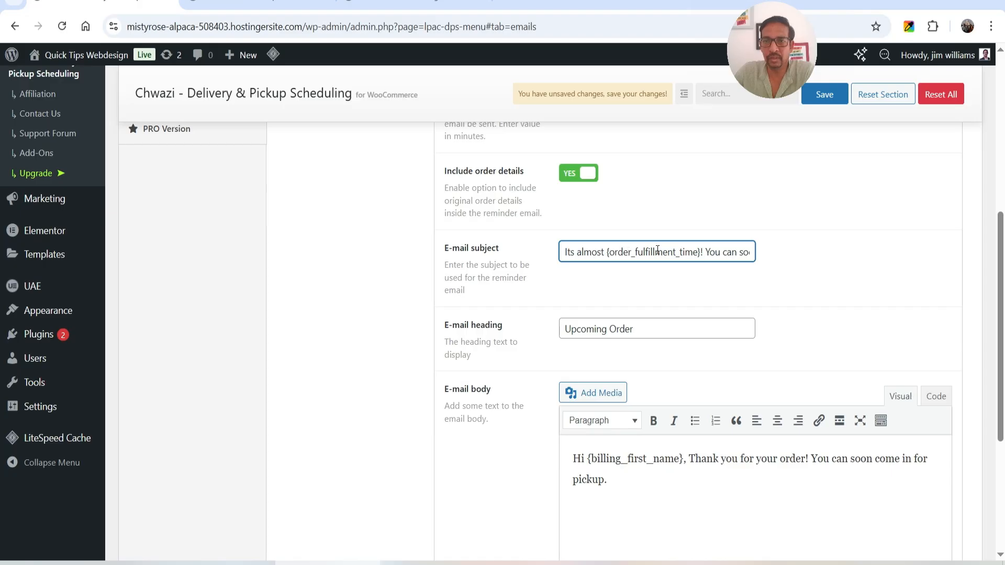
drag(703, 252, 854, 273)
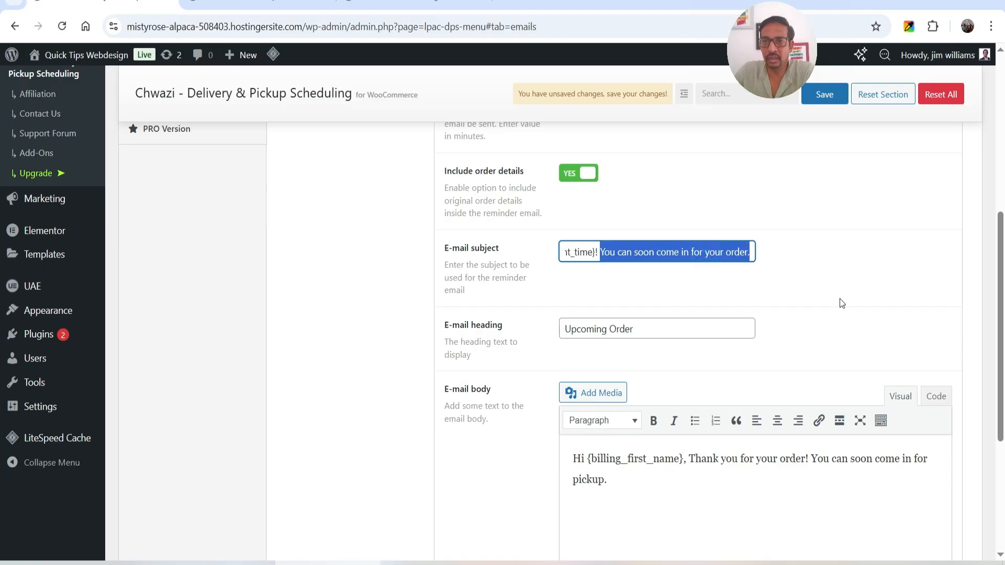
click(733, 471)
scroll(701, 343, down, 3)
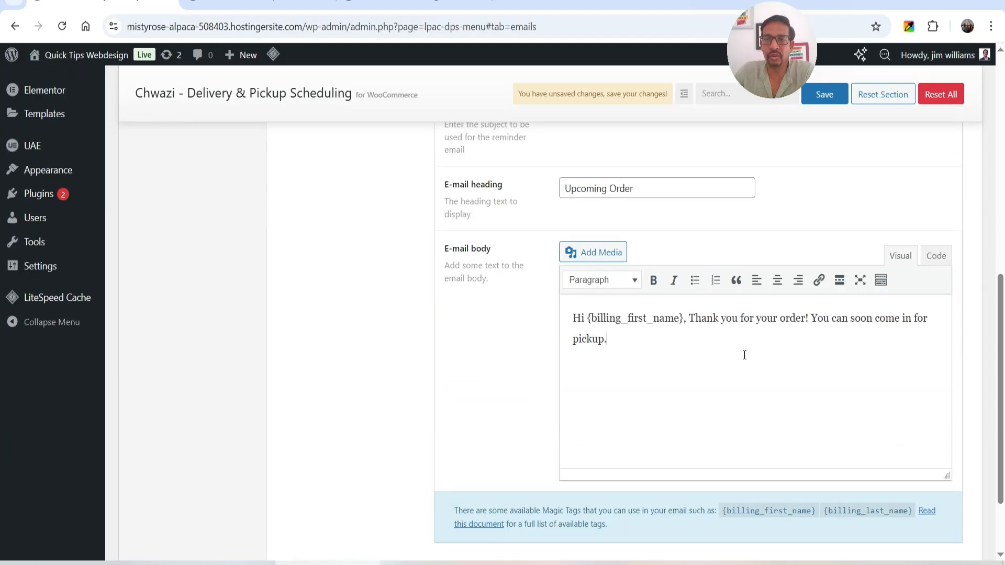
scroll(780, 298, up, 4)
scroll(780, 298, down, 6)
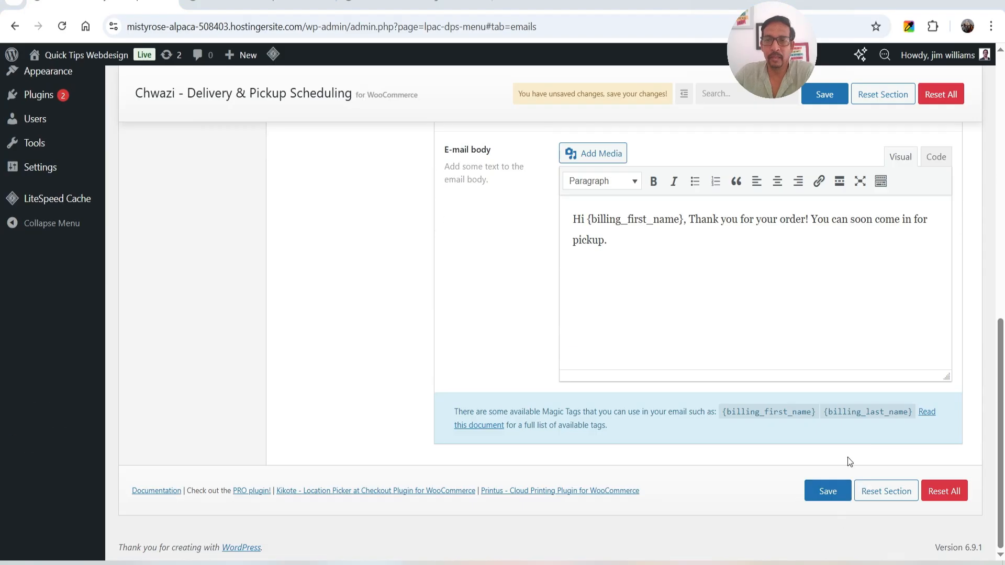
click(824, 497)
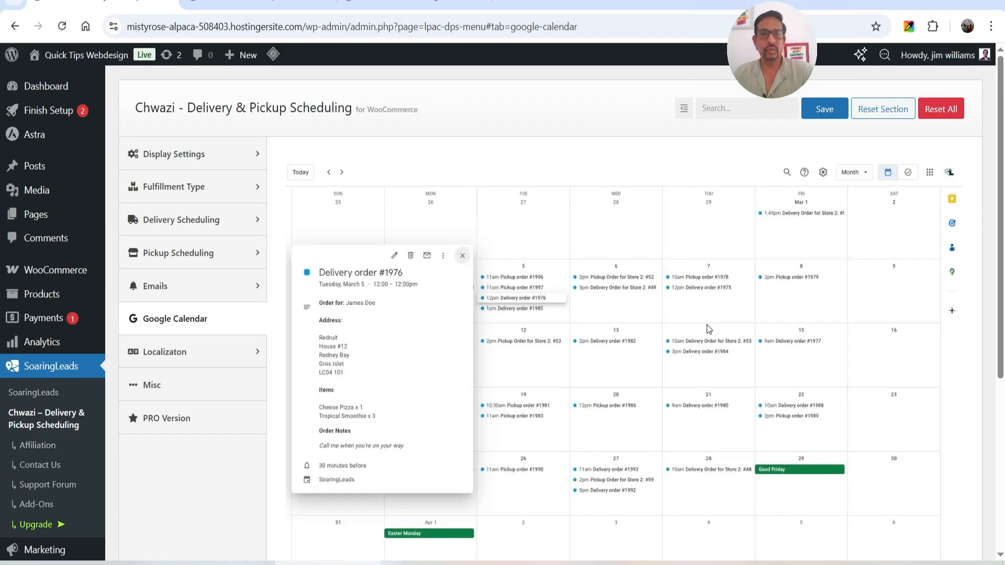
Examine the shorthand and longhand names for weekdays and months in the calendar localization settings
click(190, 358)
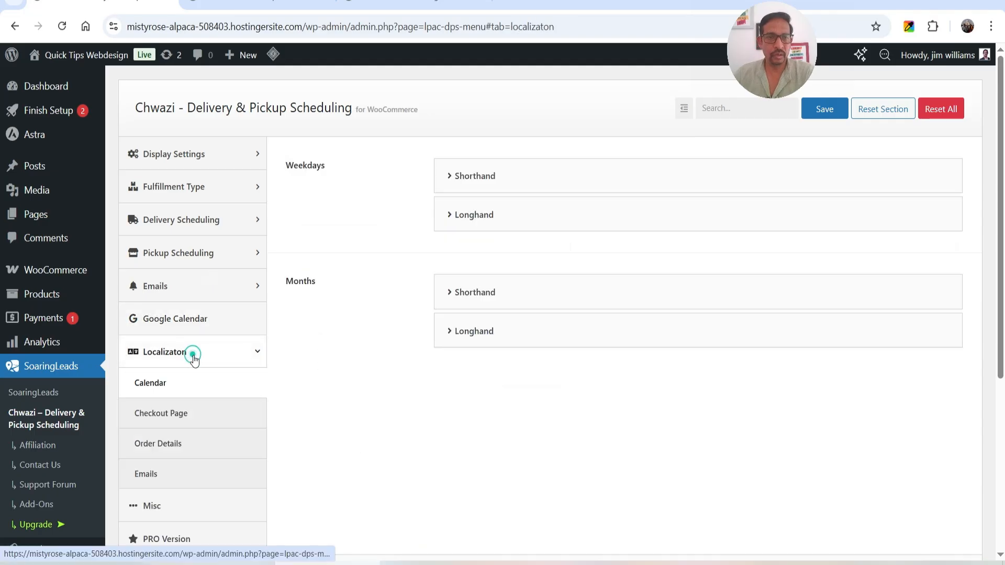
click(503, 177)
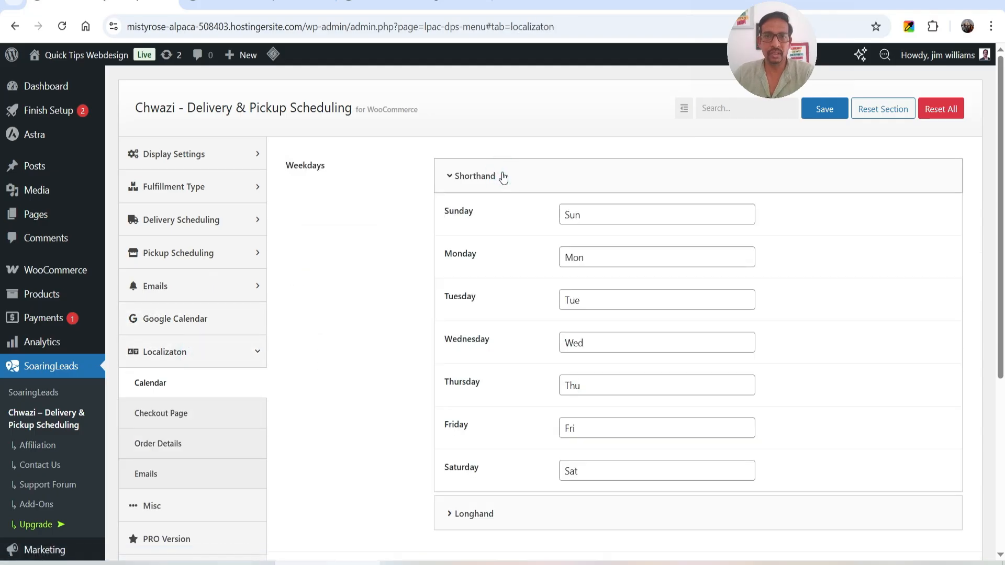
click(503, 177)
click(502, 211)
click(501, 210)
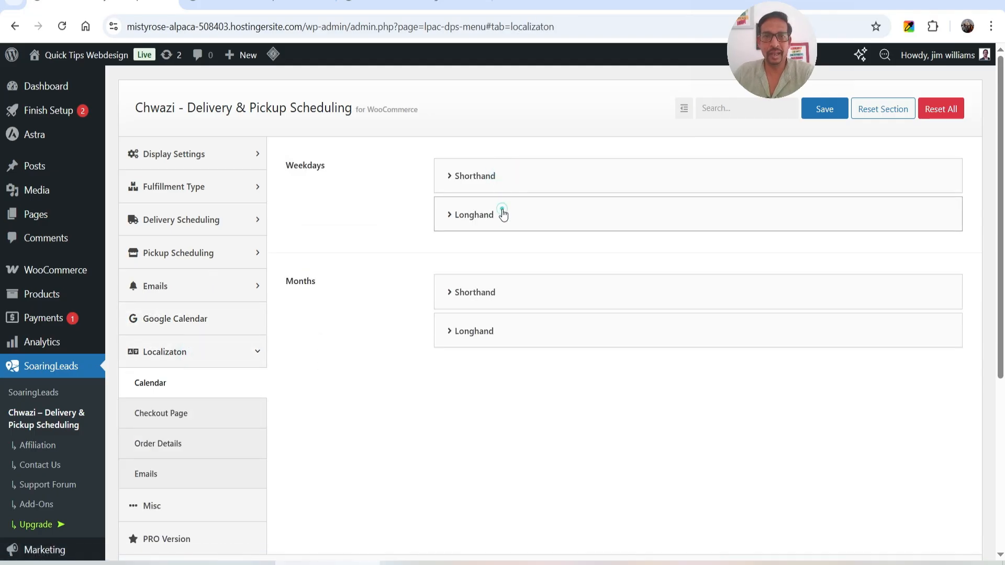
click(492, 295)
click(489, 291)
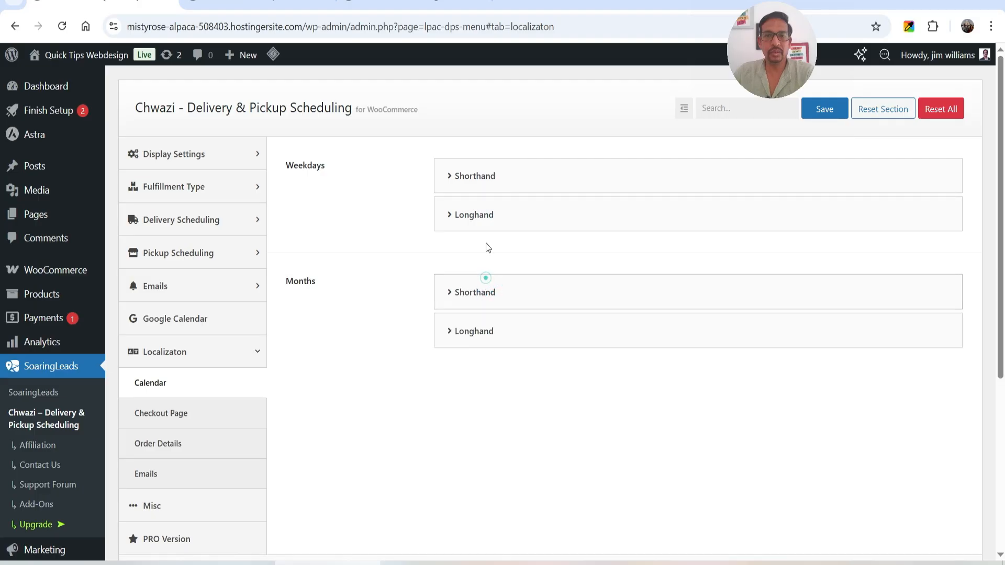
click(491, 215)
click(497, 225)
scroll(314, 262, down, 3)
Examine the checkout page localization texts for order type, delivery and pickup, comparing them with the store's checkout page
click(196, 275)
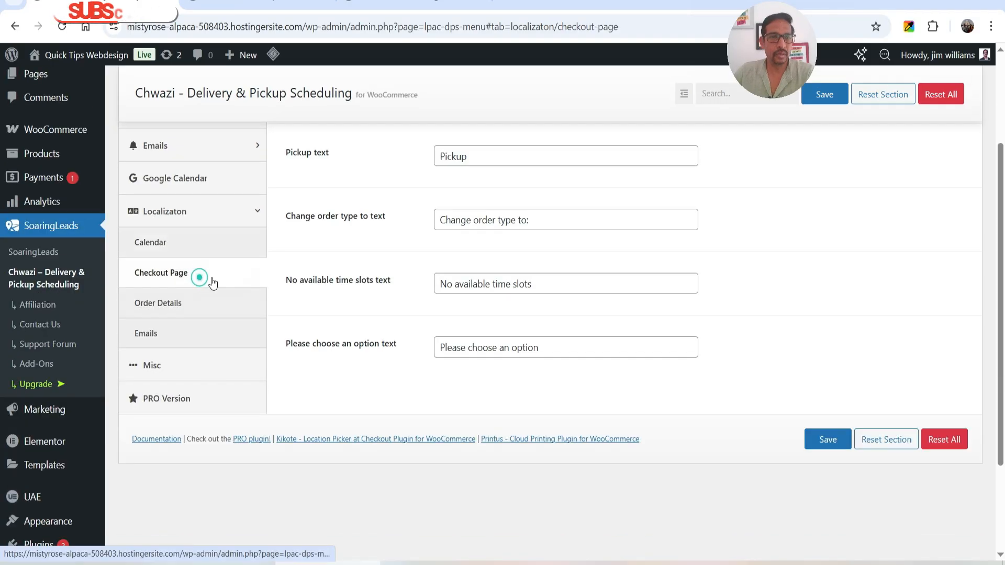
scroll(450, 256, up, 1)
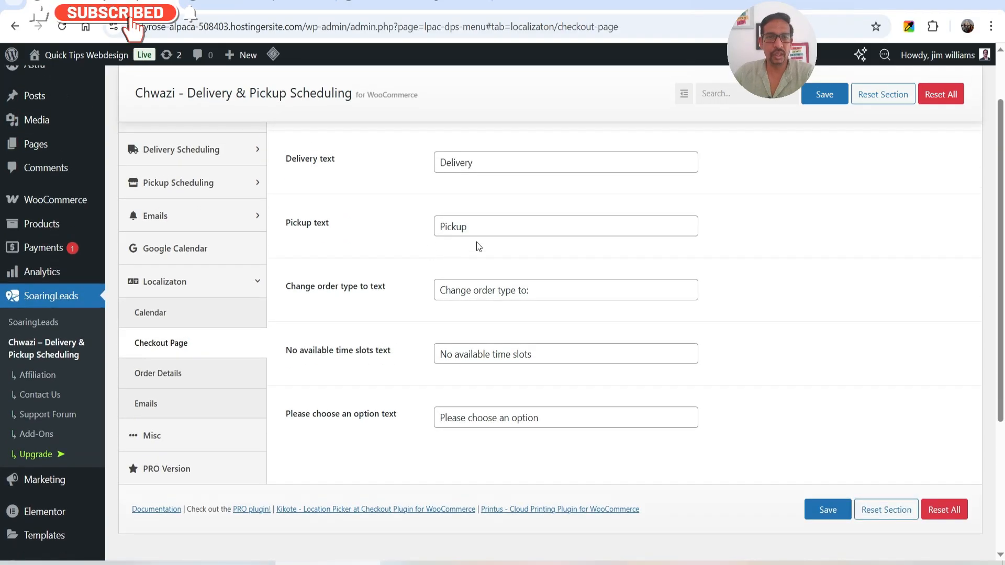
scroll(510, 296, up, 1)
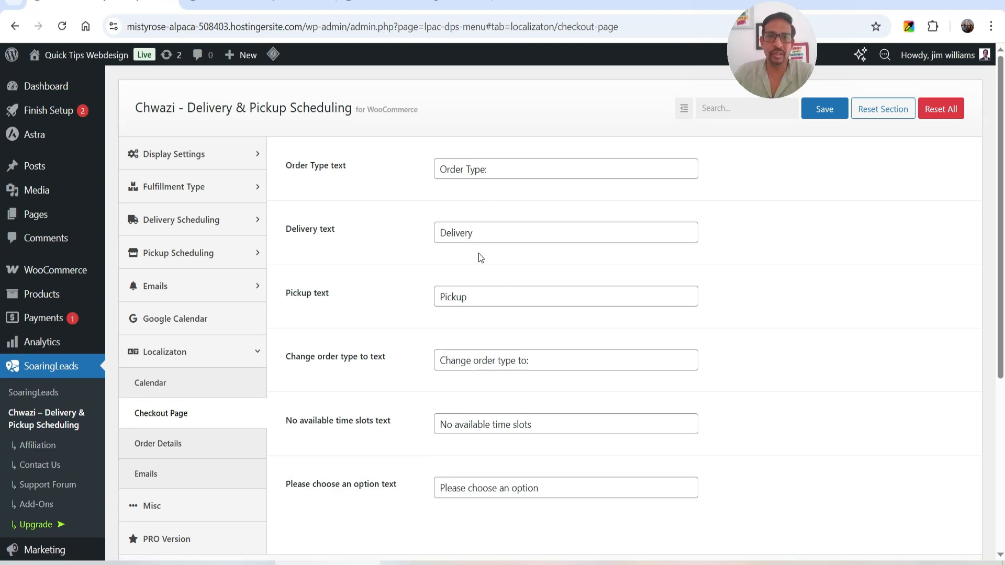
click(210, 2)
drag(685, 150, 774, 149)
click(137, 1)
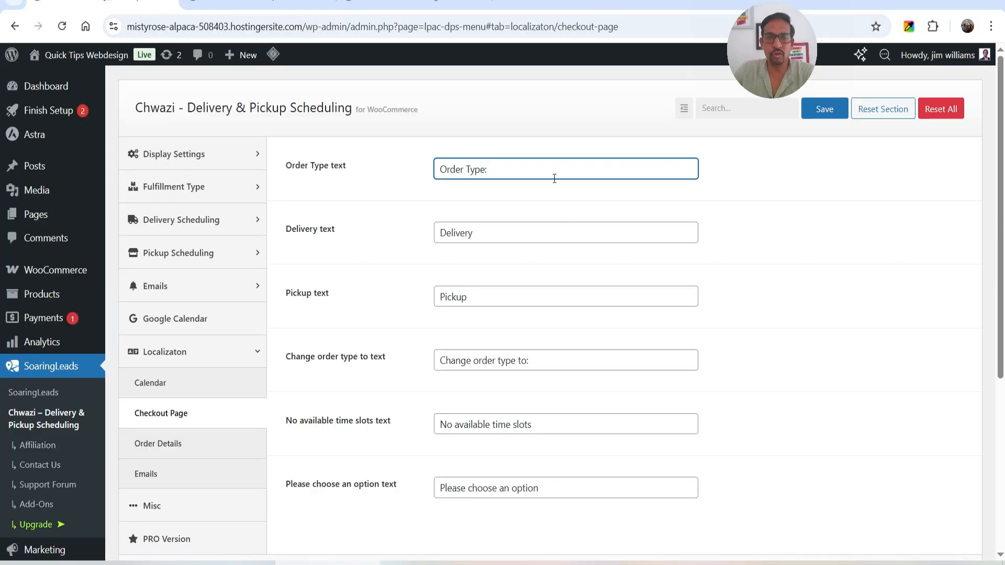
click(526, 170)
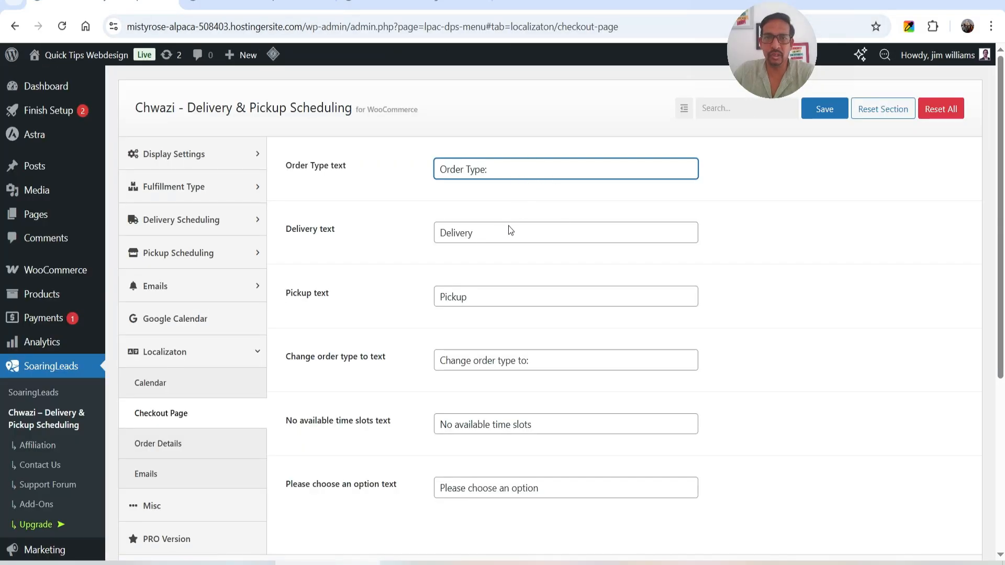
click(480, 237)
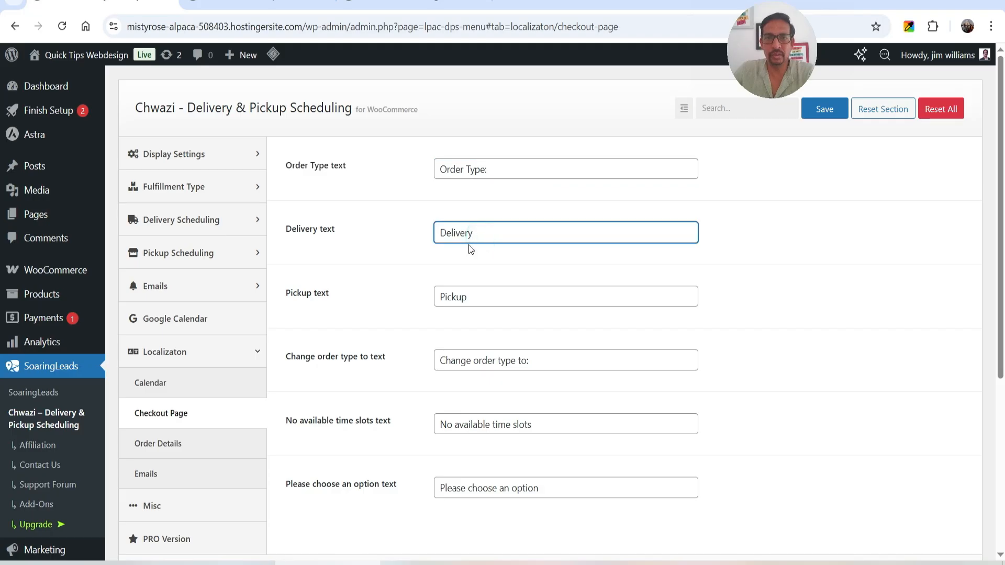
click(478, 297)
Examine the delivery and pickup date and time texts for order details, and view the Misc settings
scroll(482, 308, down, 3)
click(187, 299)
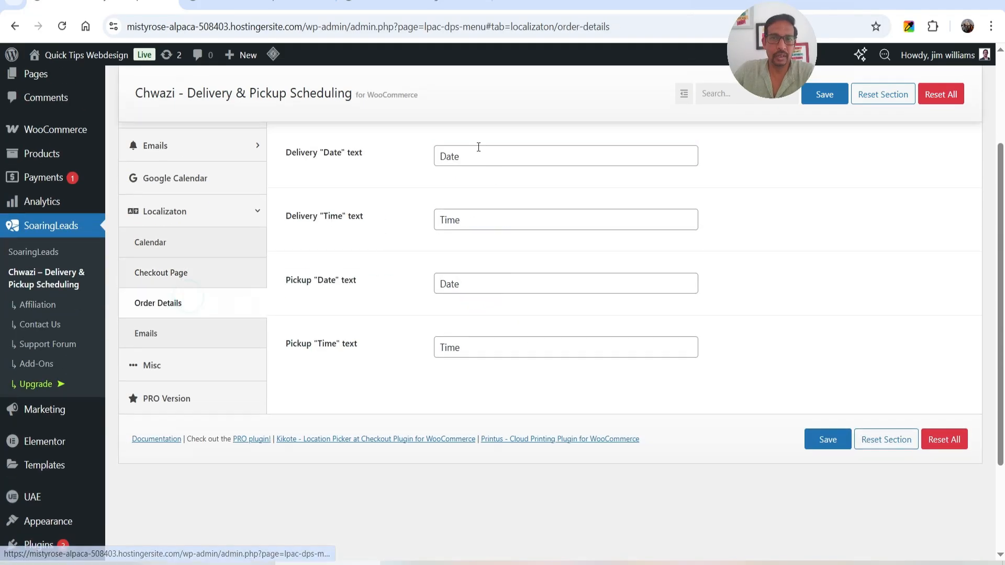
scroll(487, 280, up, 3)
scroll(482, 231, down, 5)
click(157, 234)
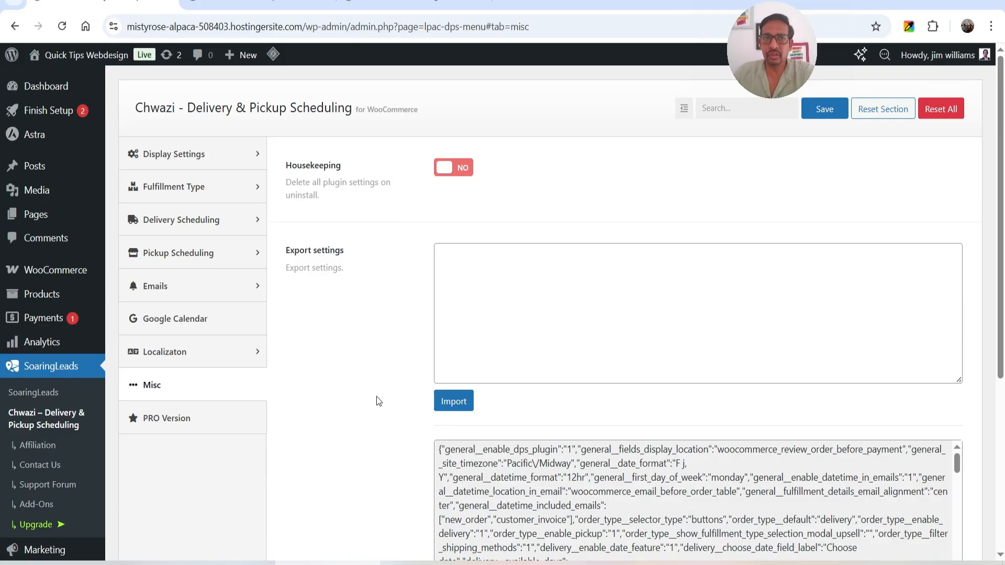
Switch to the demo site, open the Chwazi Pro plugin's settings and enable including the fulfillment date/time inside emails
click(266, 2)
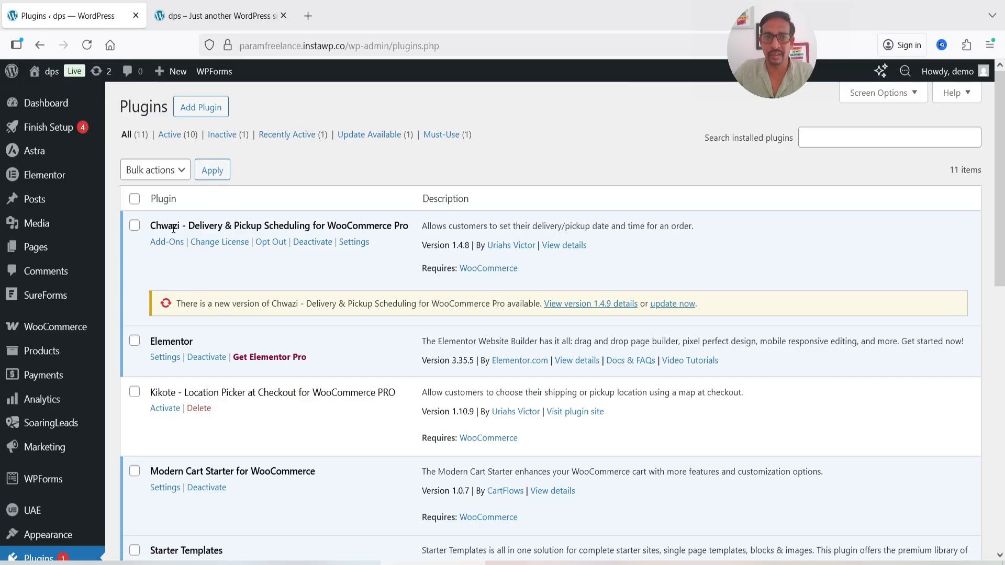
click(352, 242)
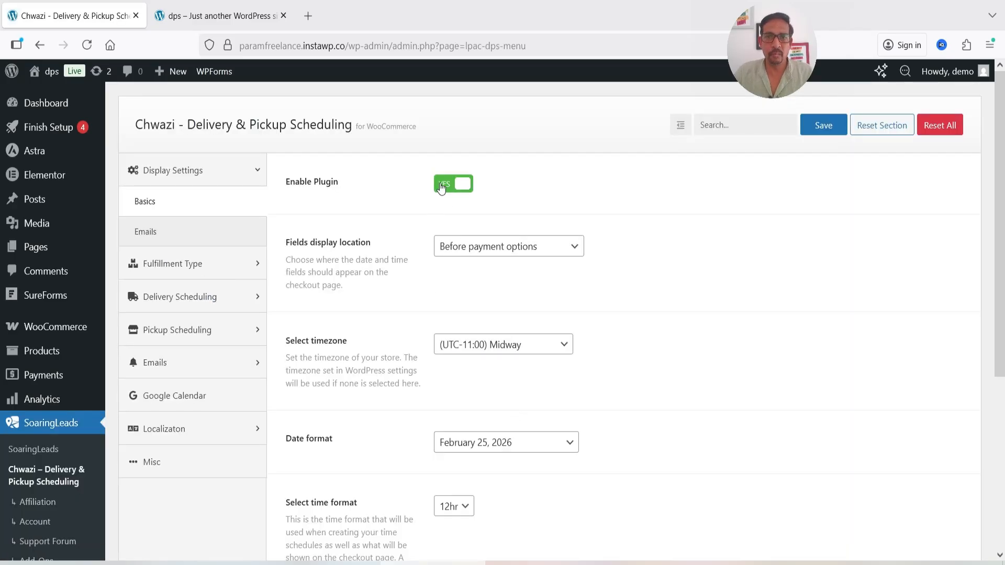
click(151, 231)
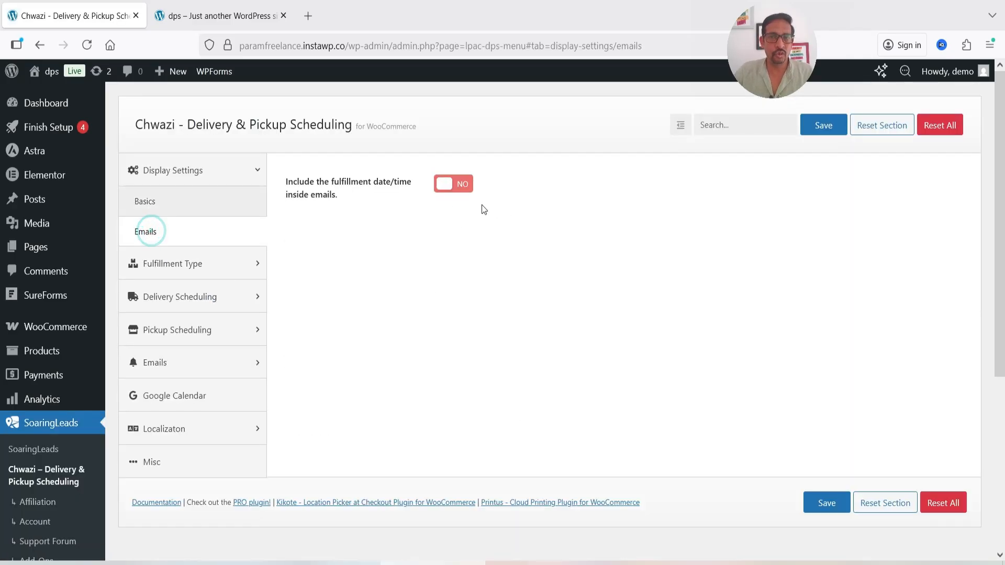
click(466, 189)
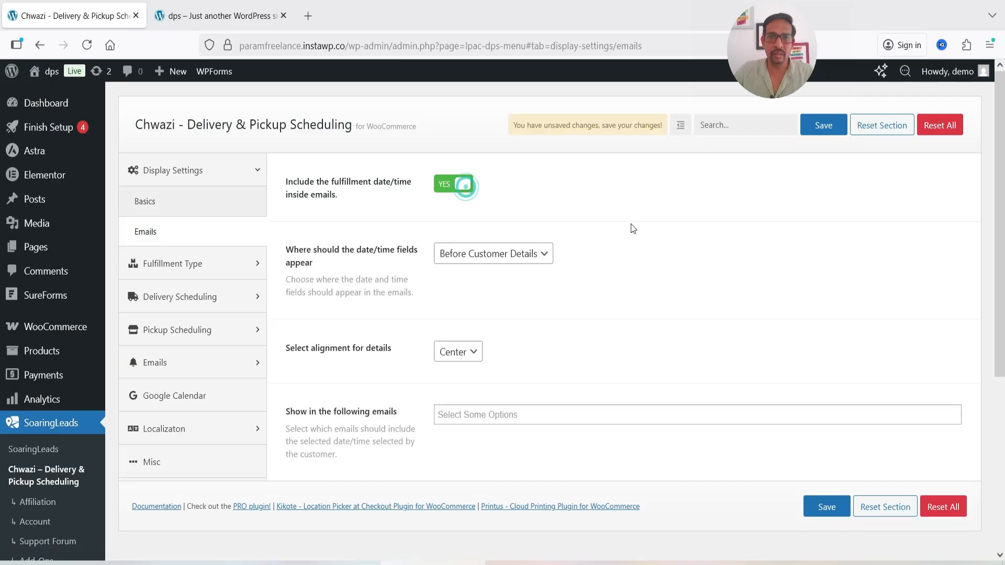
Open the Fulfillment Type Modal settings, and test the modal on the storefront in a new tab by choosing Delivery
click(180, 263)
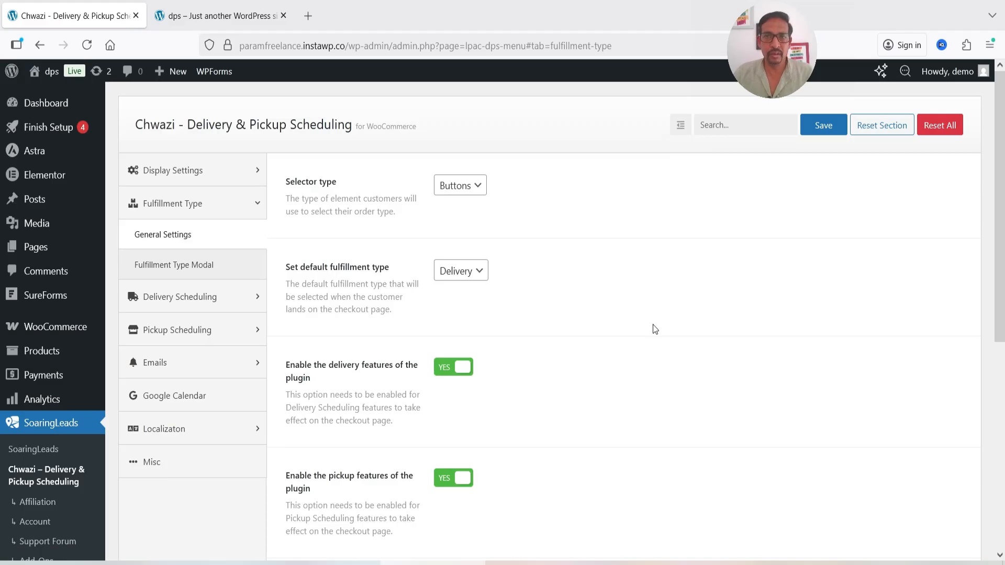
click(165, 268)
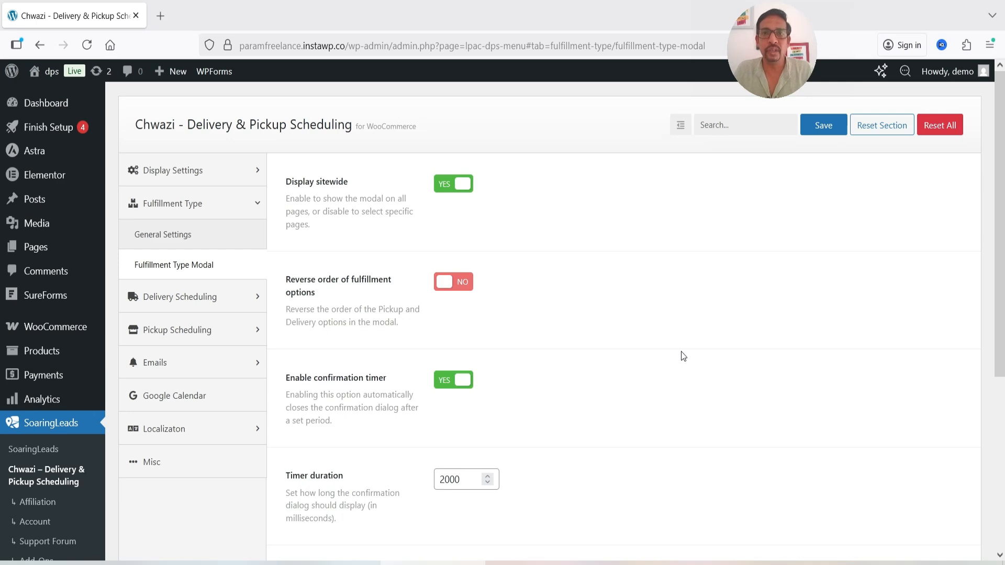
mouse_move(52, 71)
right_click(55, 100)
click(103, 112)
click(193, 24)
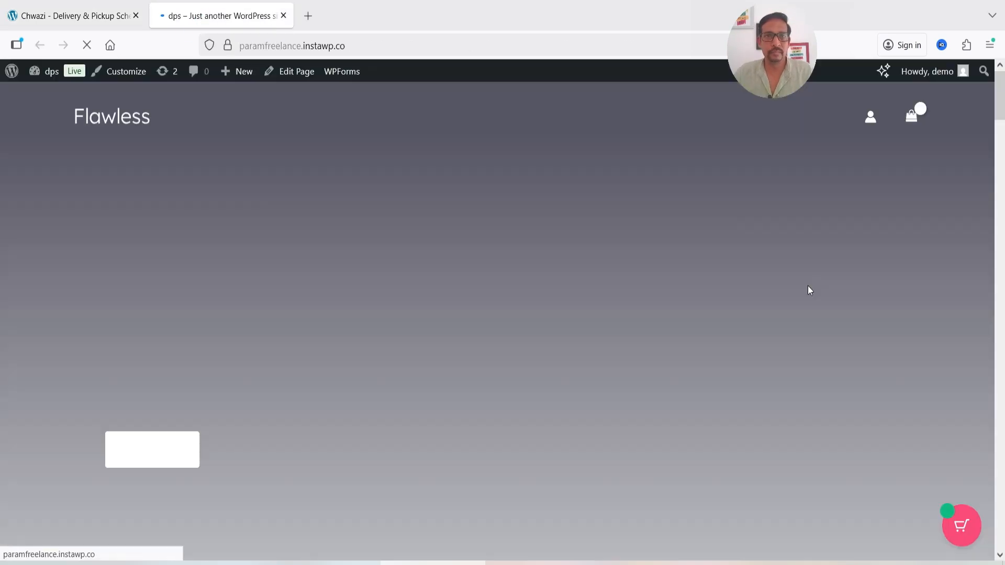
scroll(790, 261, down, 3)
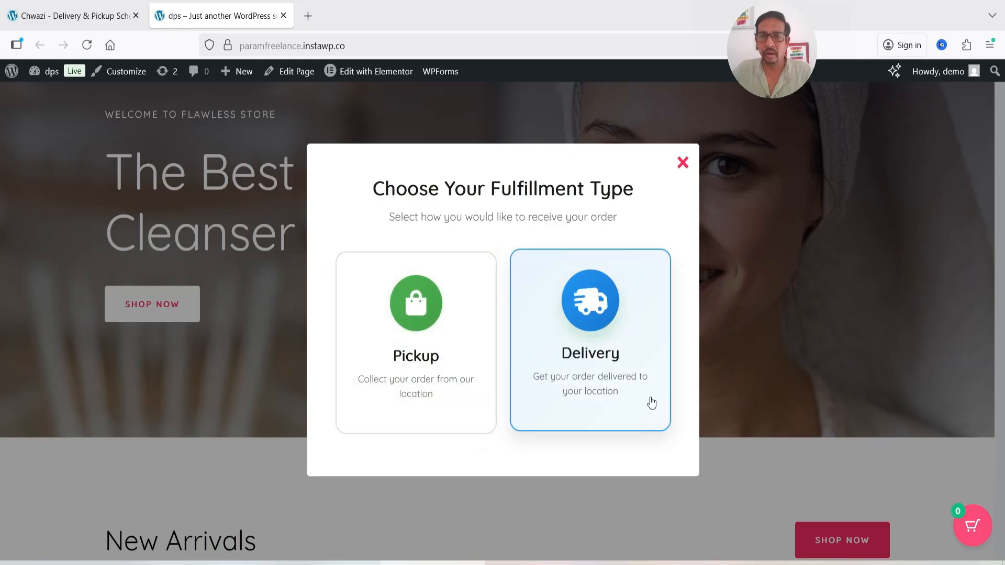
click(600, 331)
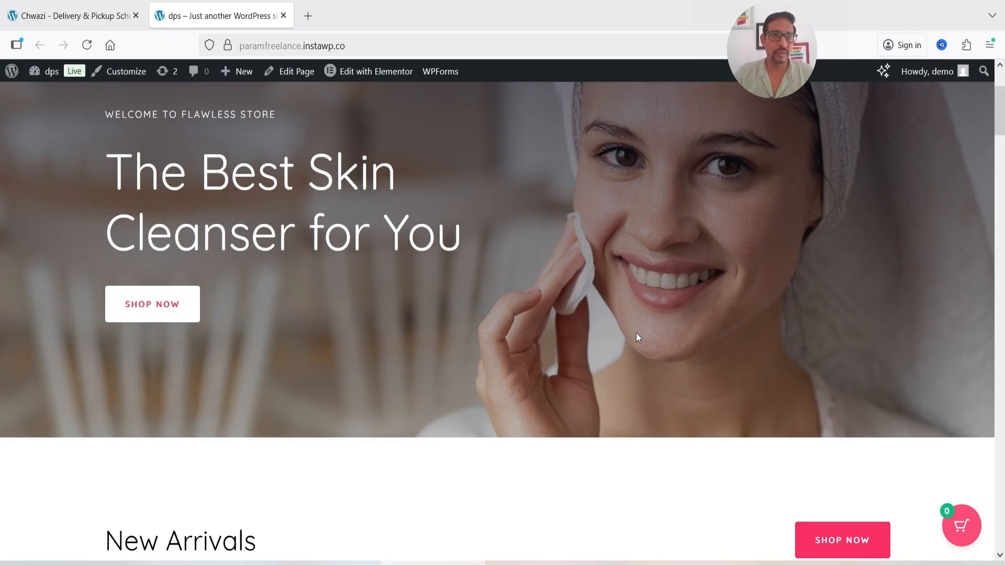
Return to the plugin settings and examine the Fulfillment Type Modal options and the Delivery Scheduling date settings
click(73, 16)
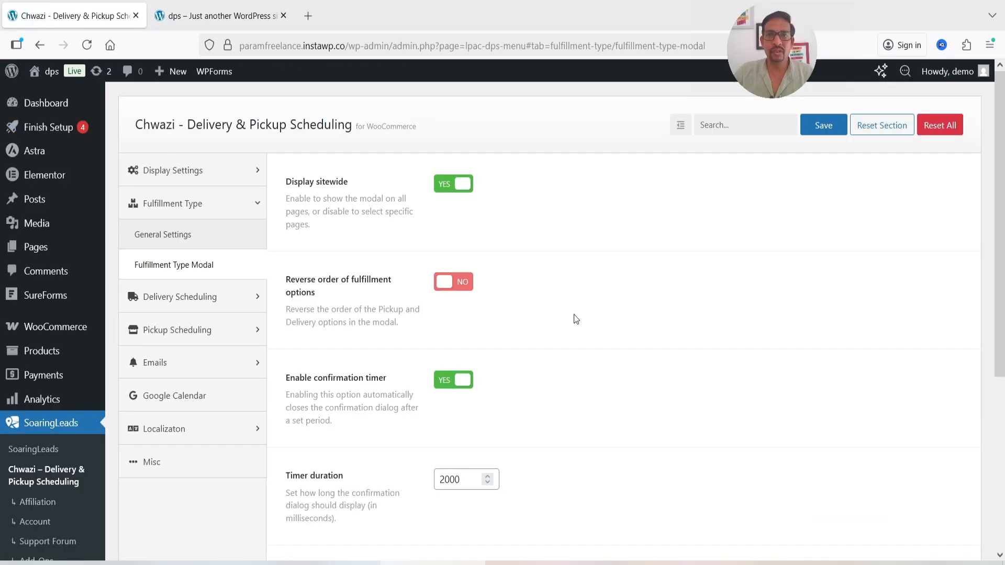
scroll(575, 318, down, 2)
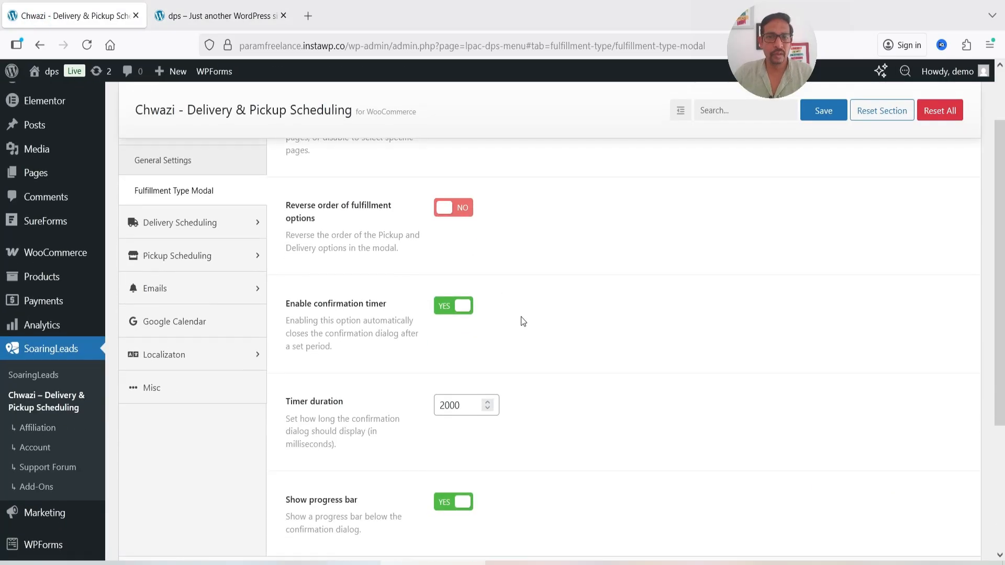
scroll(523, 321, down, 3)
scroll(508, 369, up, 5)
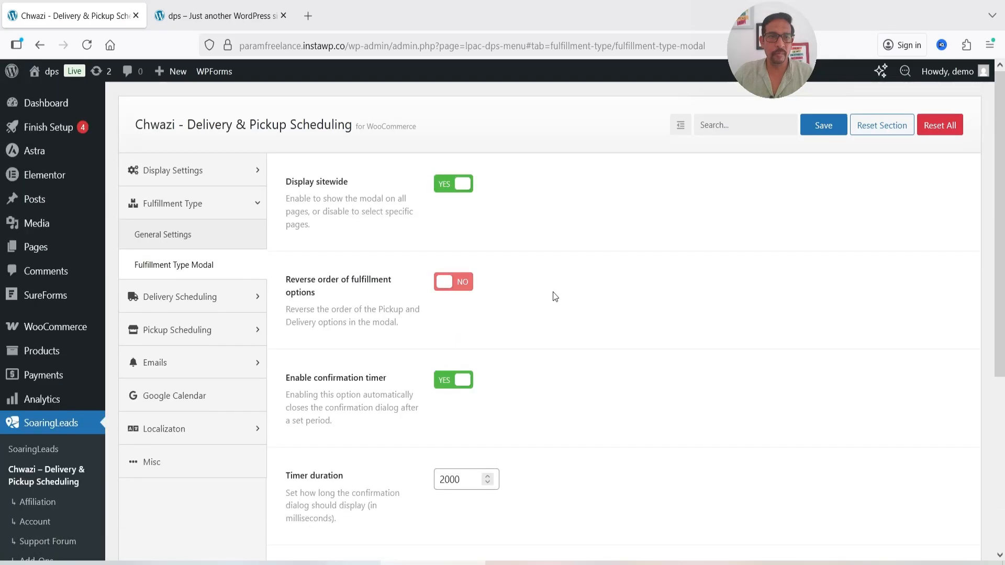
click(189, 294)
scroll(476, 256, down, 5)
scroll(474, 259, up, 5)
Set the delivery capacity by day of the week, with a maximum of 20 orders for Sunday and 20 for Monday
click(162, 363)
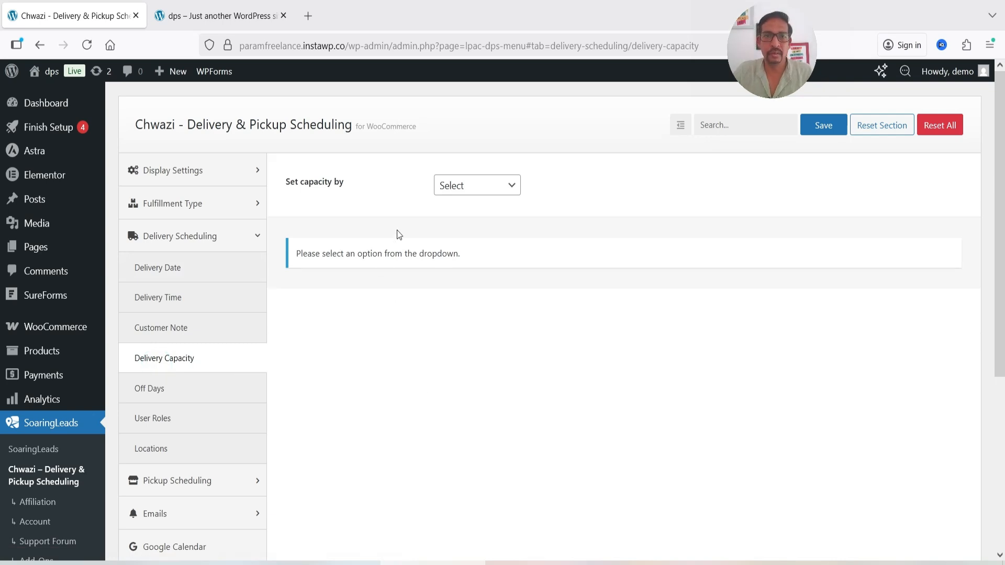
click(489, 195)
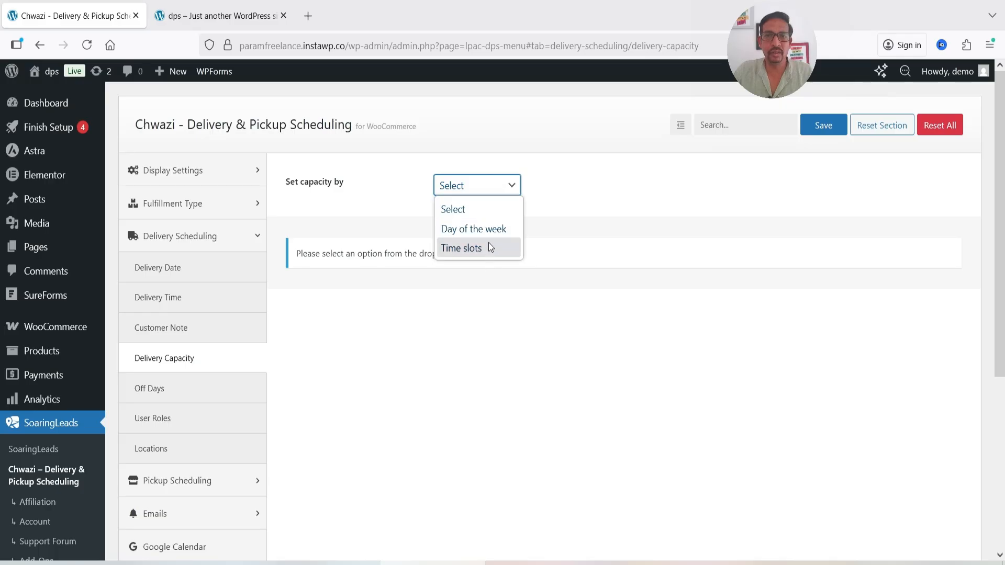
click(493, 230)
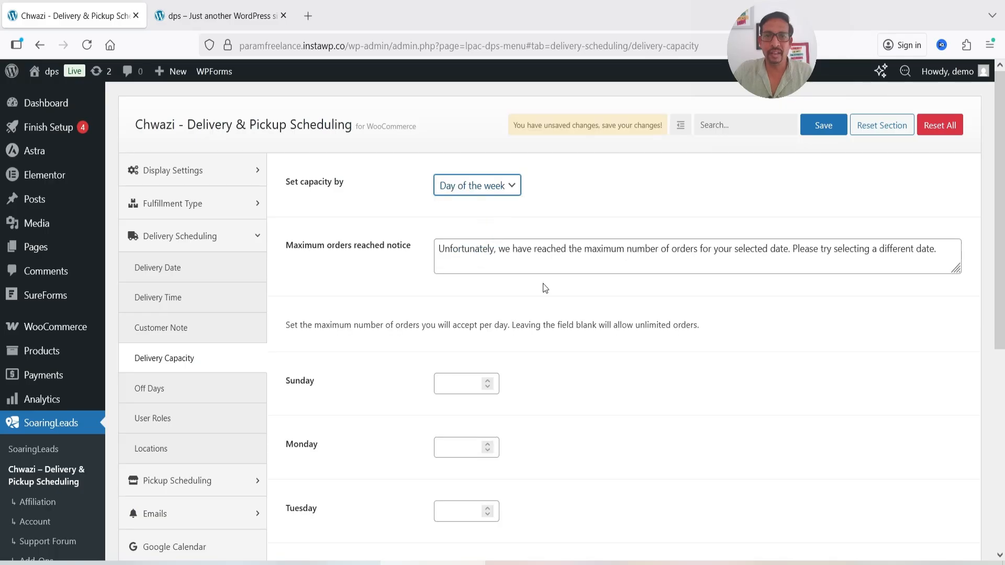
scroll(489, 351, down, 2)
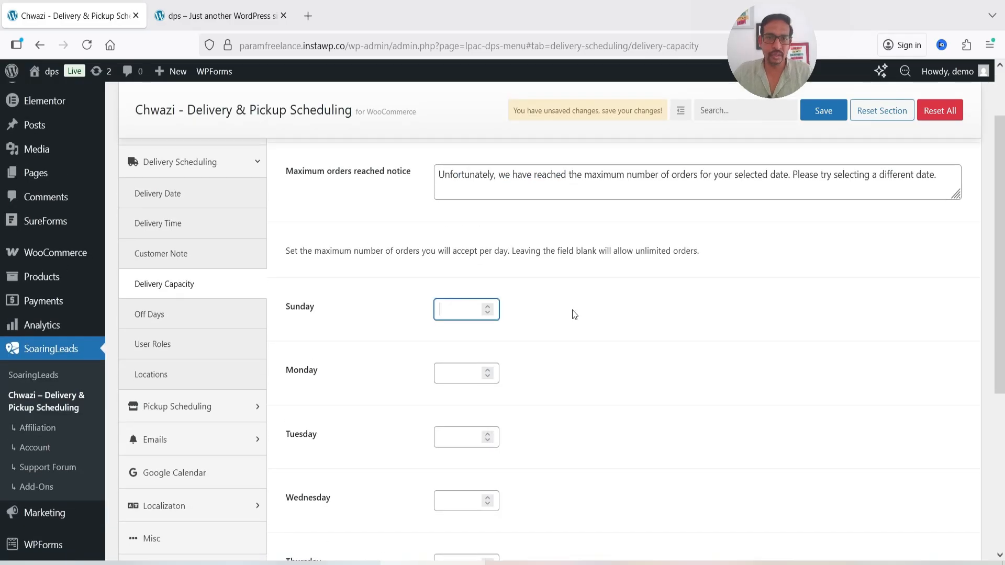
text(20)
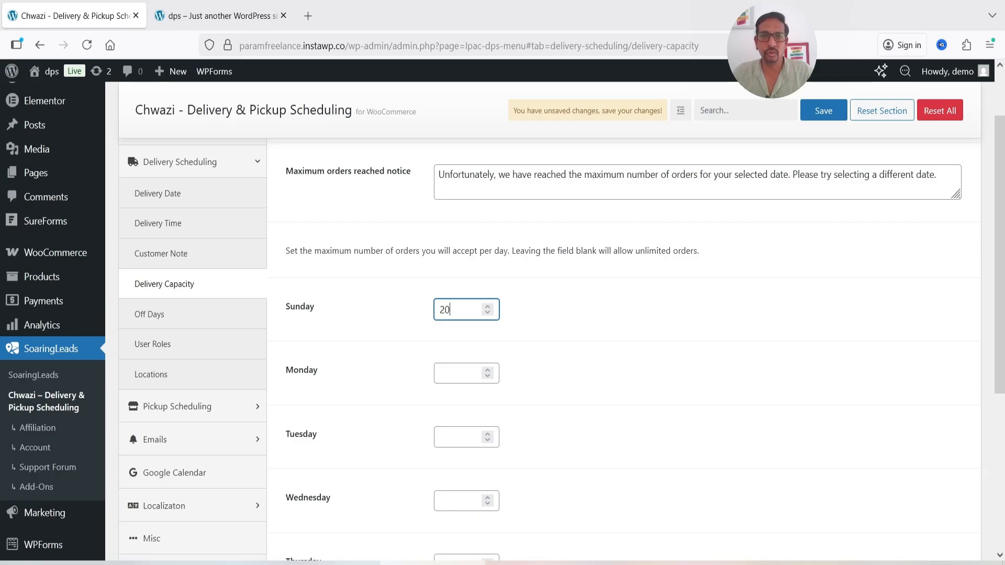
click(444, 374)
text(20)
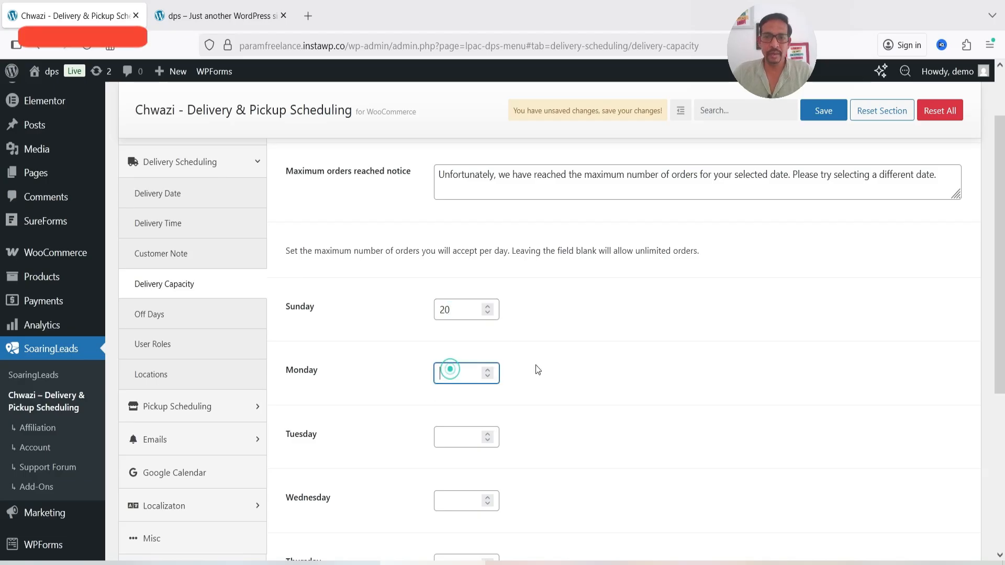
click(638, 378)
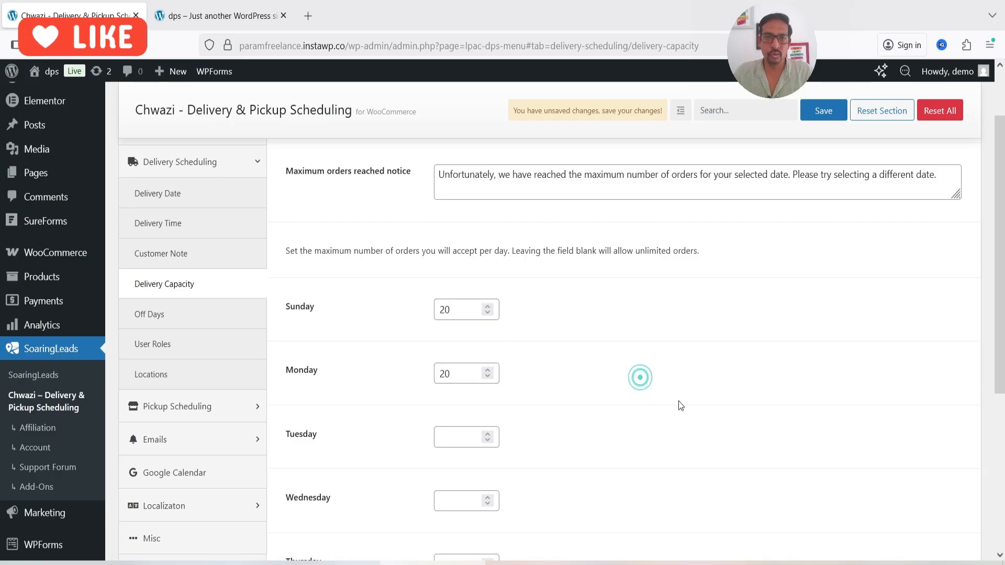
Read the note about blank order limits and save the delivery capacity settings
scroll(678, 401, up, 2)
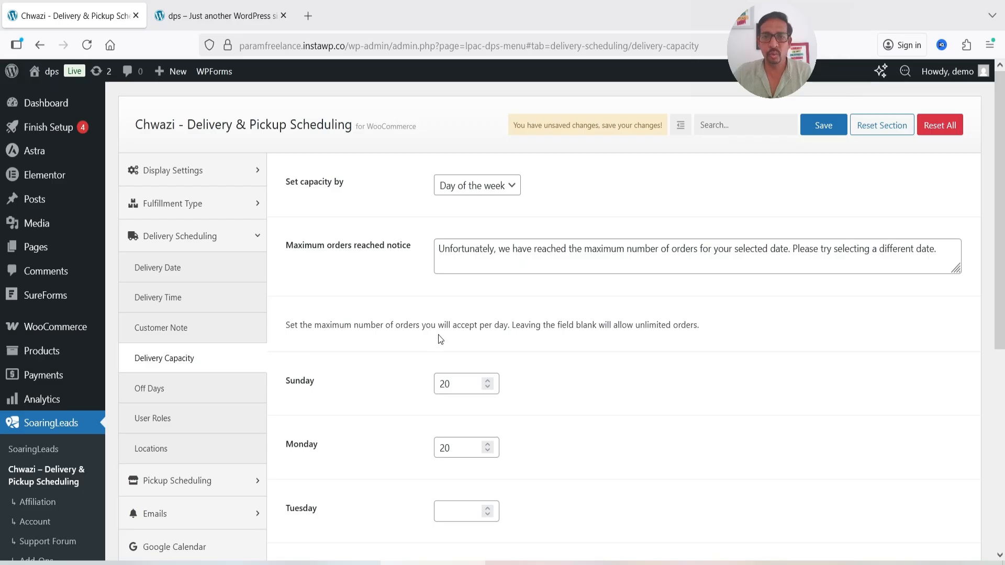
drag(512, 324, 699, 328)
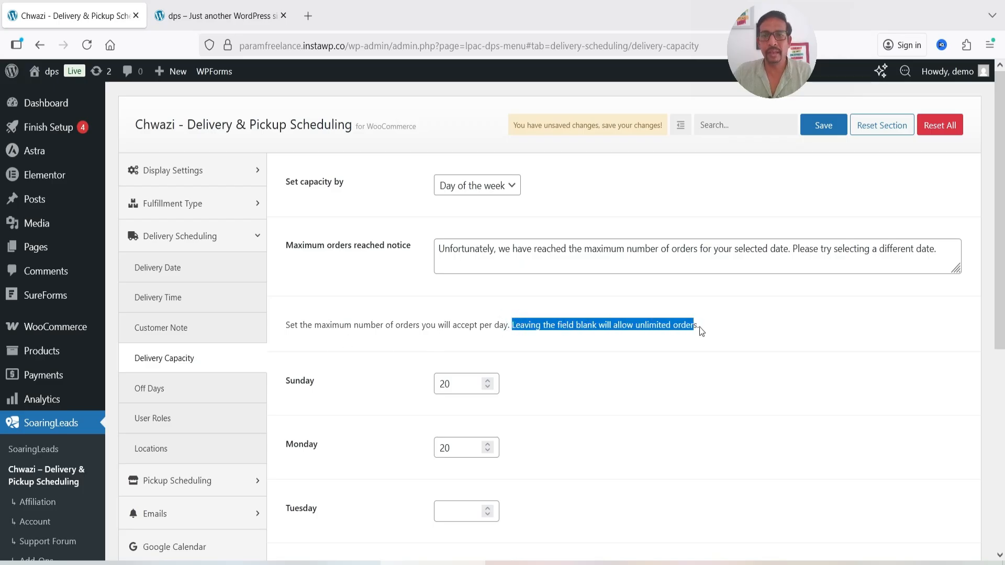
click(729, 333)
scroll(707, 334, down, 6)
click(823, 125)
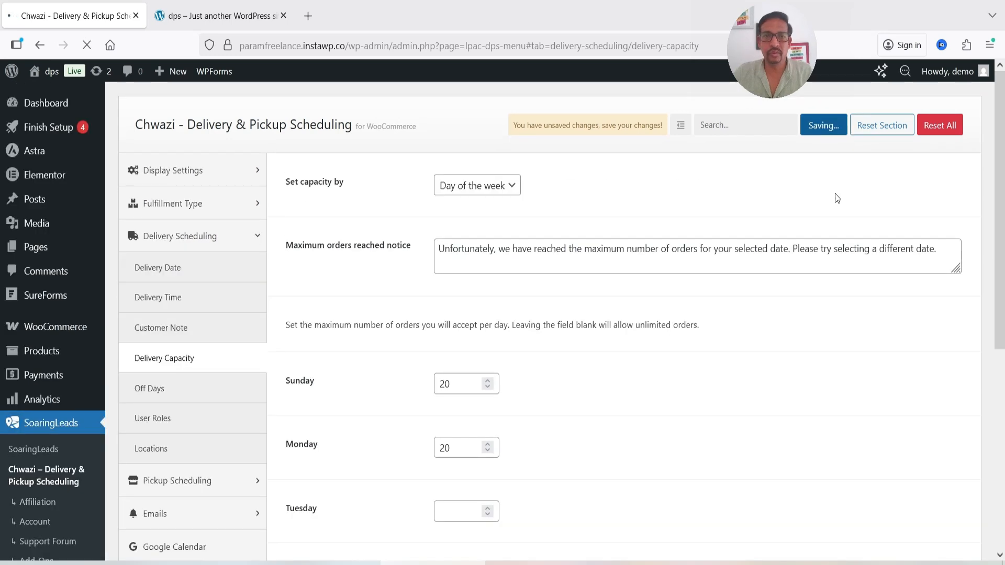
Add 2026-03-11 as an upcoming delivery off day and save the settings
click(153, 387)
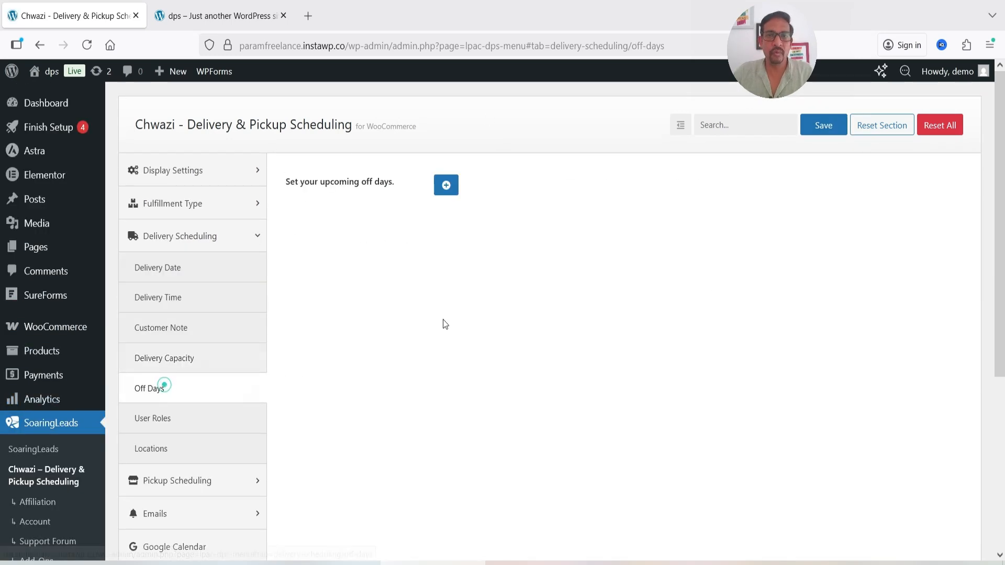
click(445, 185)
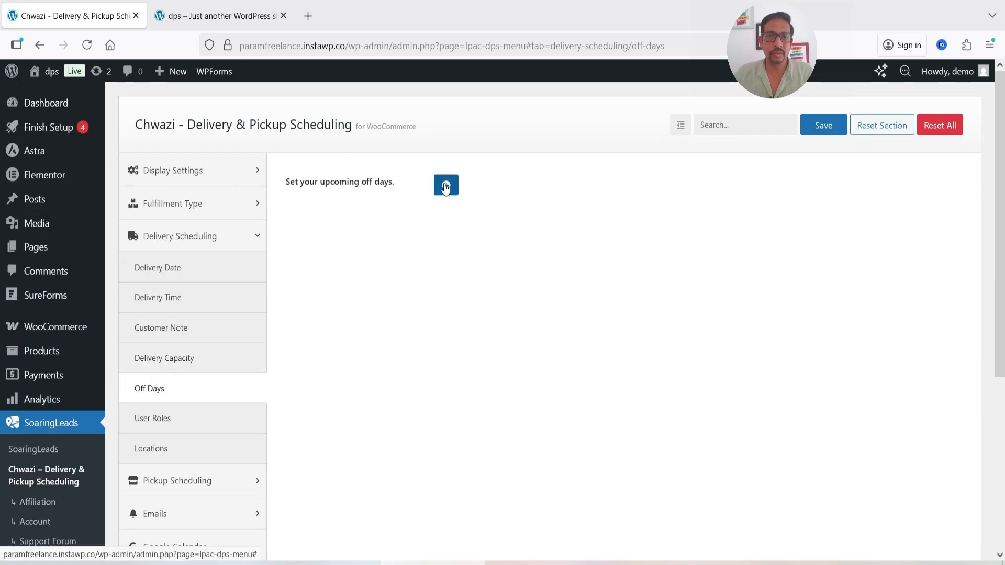
click(625, 196)
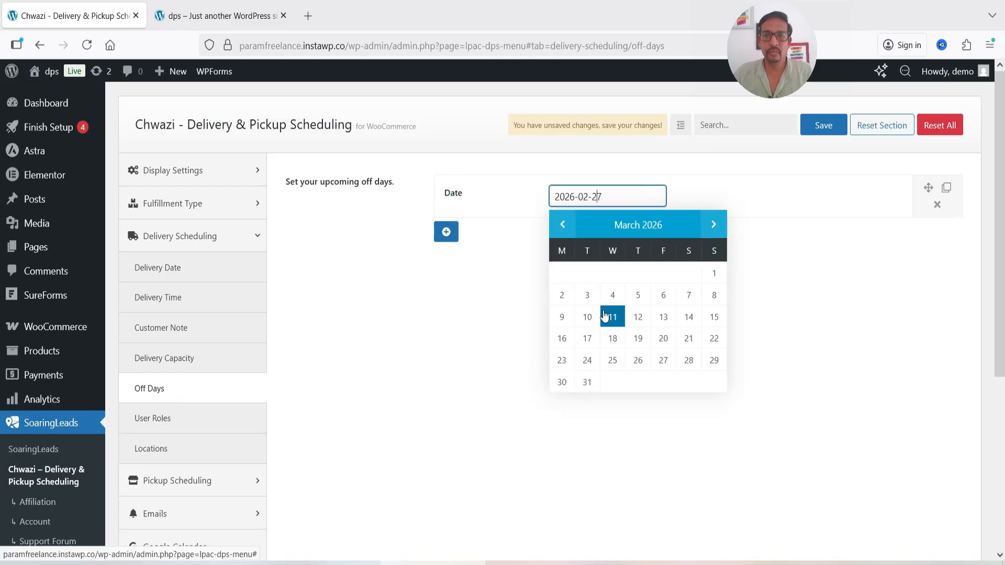
click(609, 318)
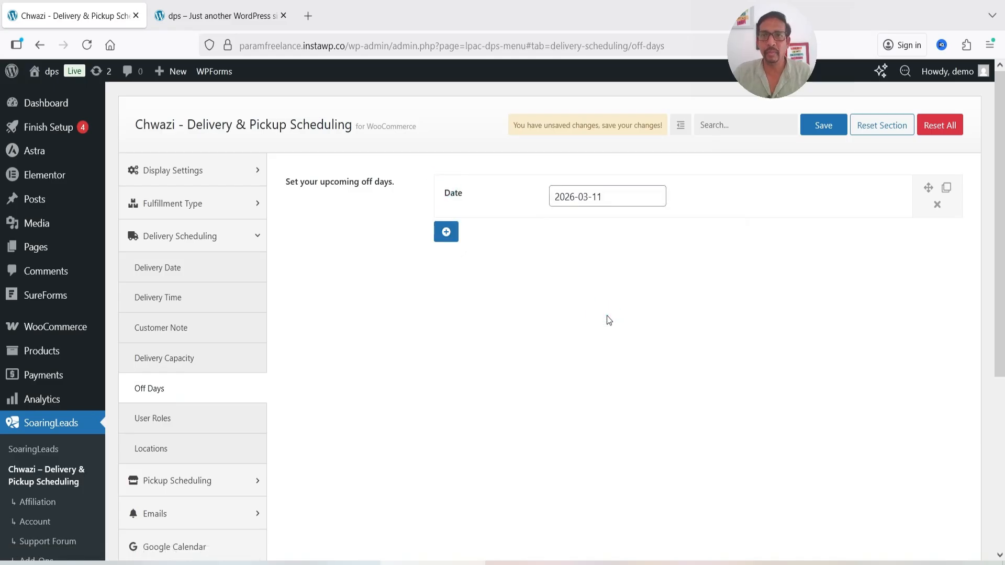
scroll(609, 320, down, 5)
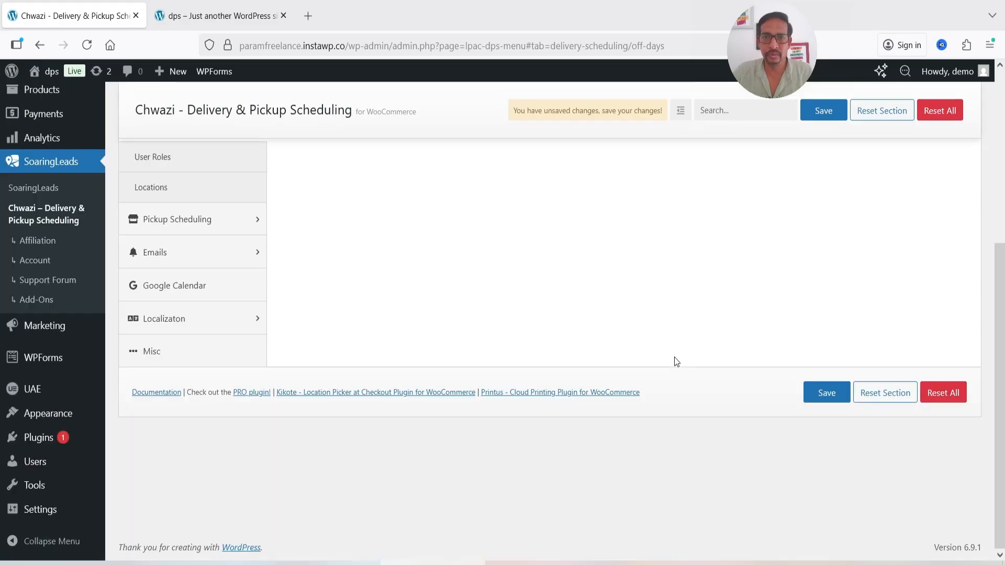
click(825, 390)
scroll(480, 335, up, 5)
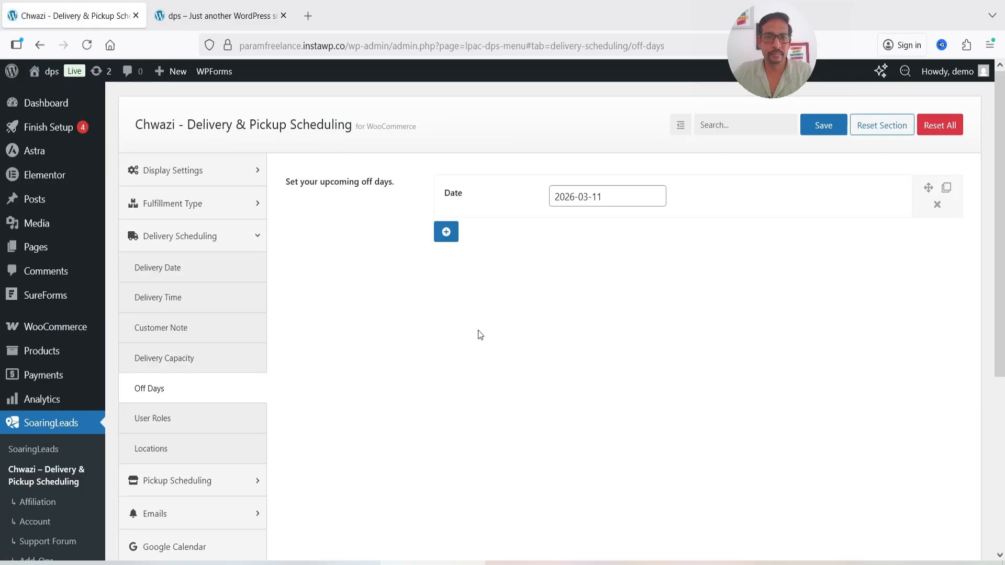
Examine the delivery User Roles setting and the roles offered for the option's visibility
click(151, 418)
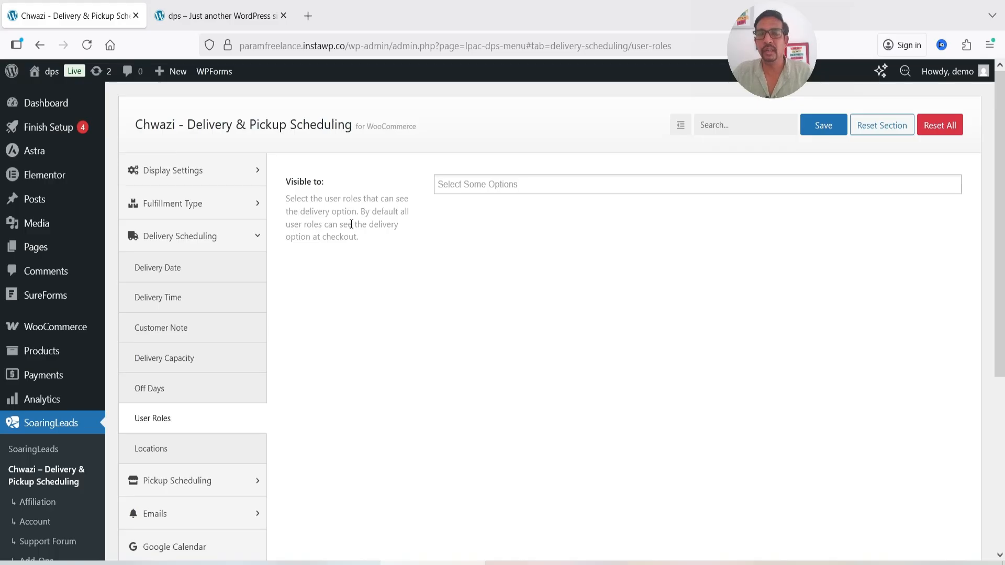
click(513, 186)
click(355, 291)
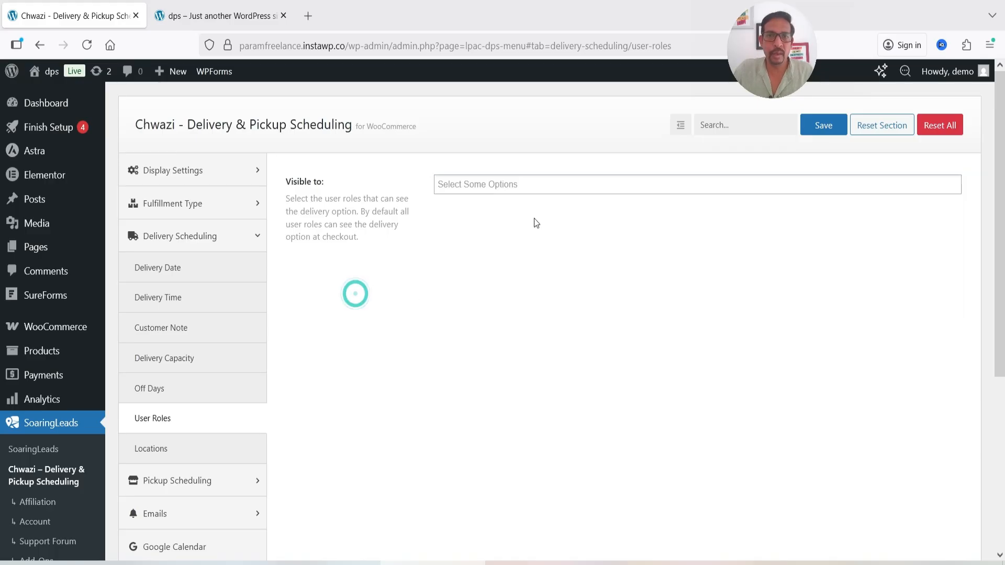
Enable the delivery Locations feature and make selecting a location required at checkout
click(166, 452)
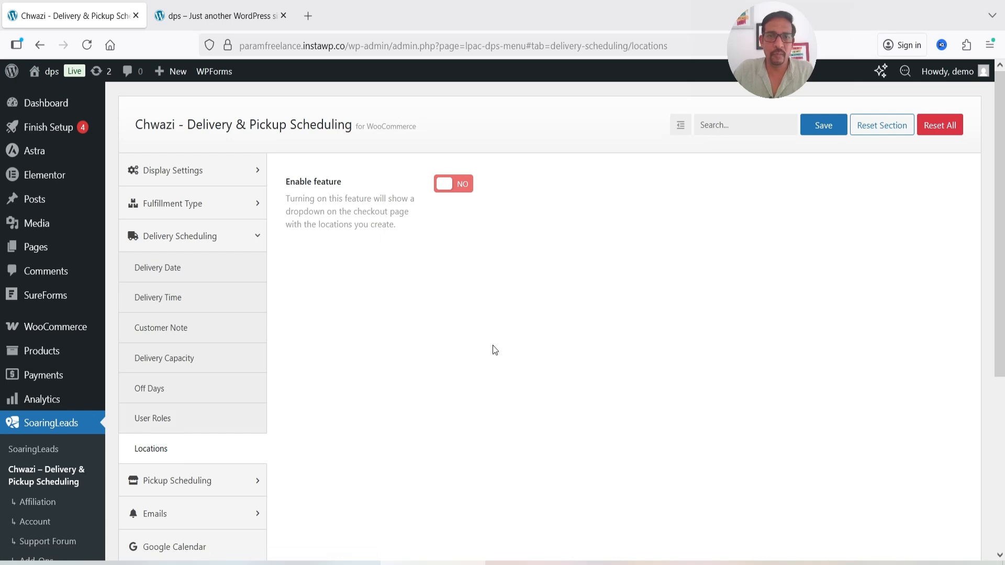
click(456, 189)
scroll(649, 264, down, 3)
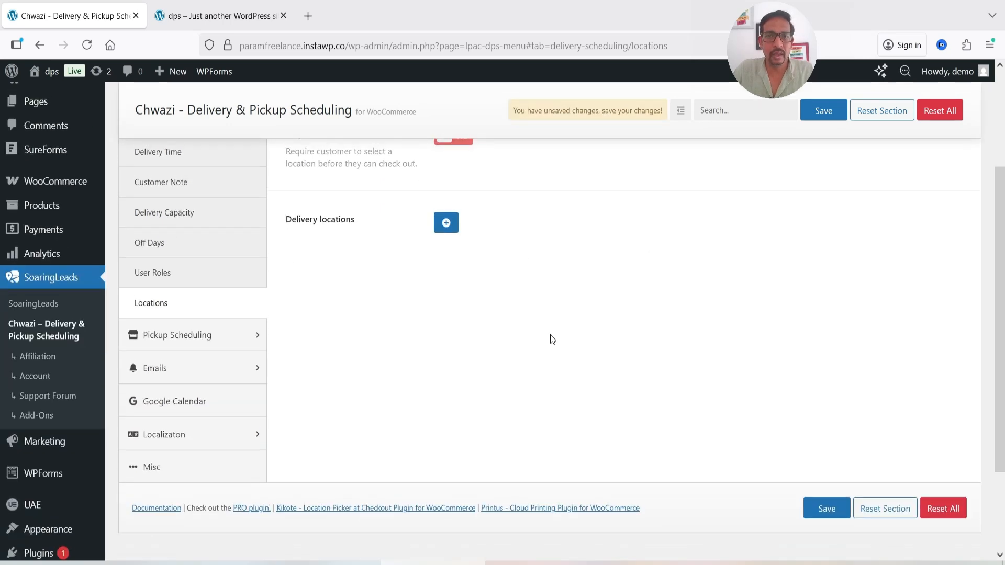
scroll(552, 342, up, 2)
click(453, 207)
Add a delivery location named "Dallas, Texas", leaving its coordinates unfilled
scroll(654, 290, down, 1)
scroll(654, 290, down, 1)
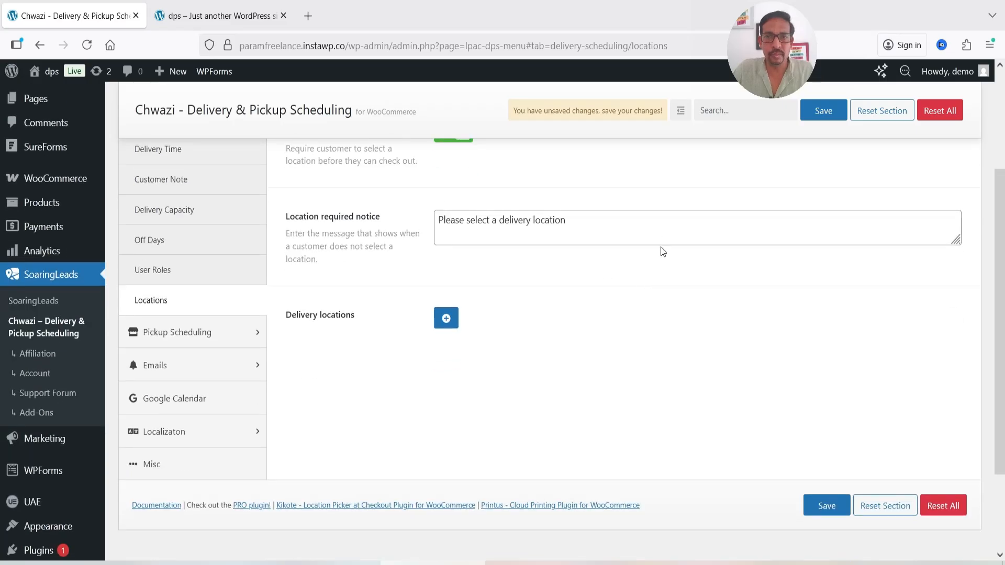
click(445, 319)
click(618, 332)
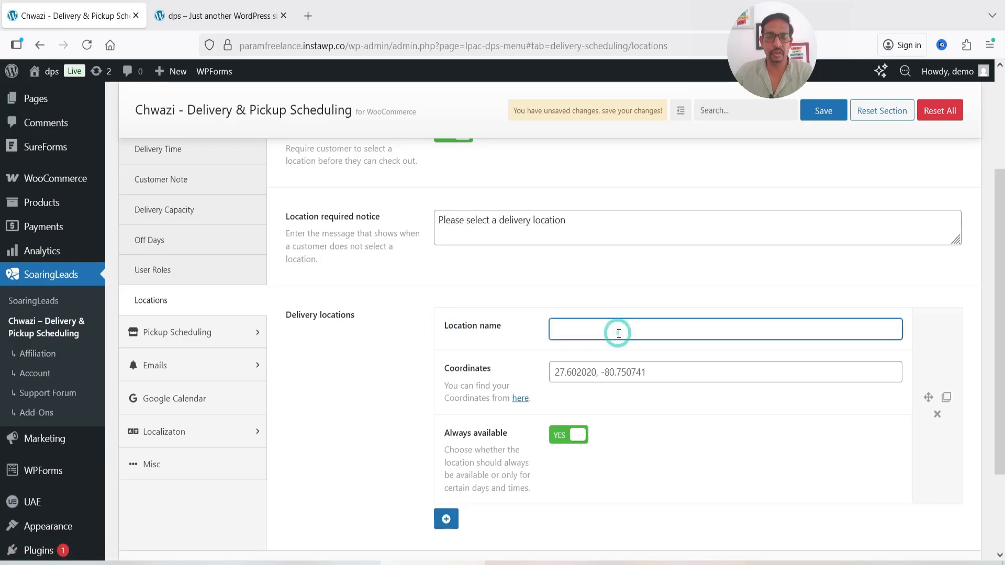
text(Dallas)
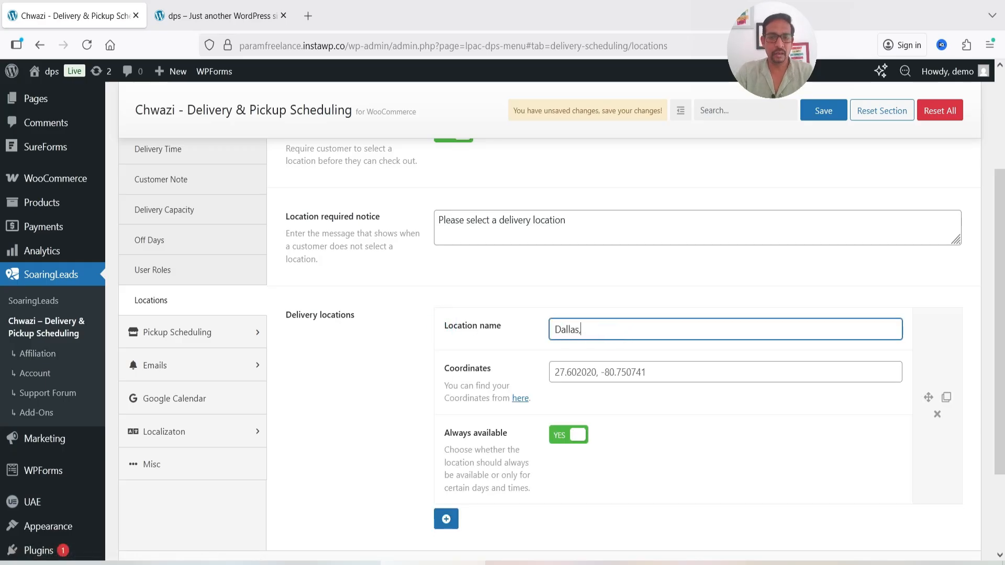
text(, Texas)
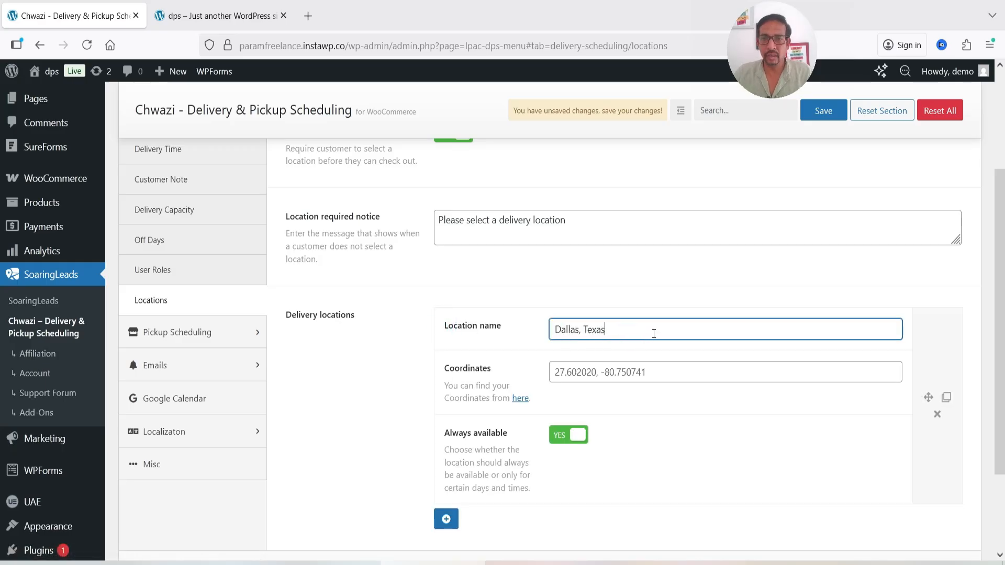
click(655, 366)
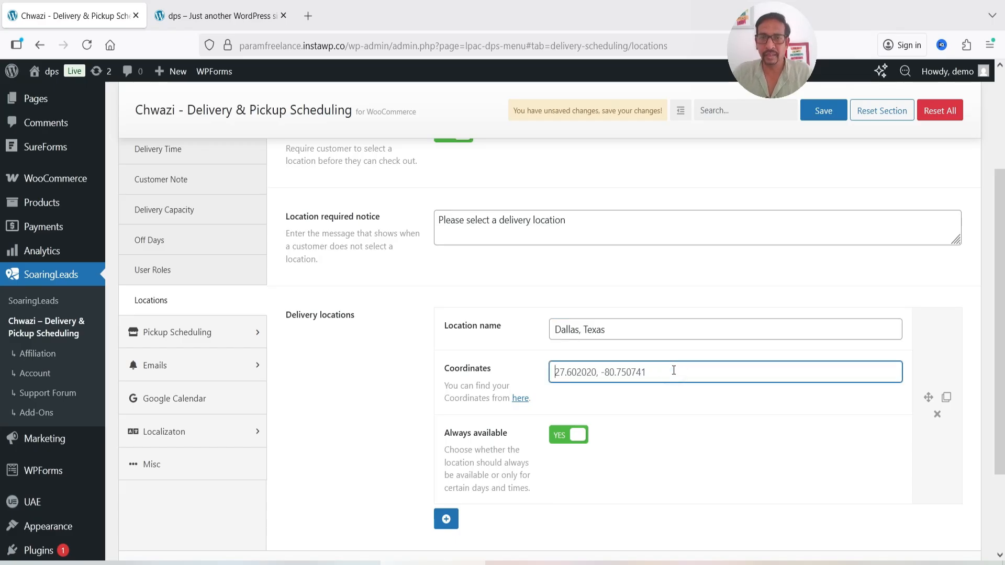
Add a second delivery location named "New York", leaving its coordinates unfilled
scroll(673, 370, down, 3)
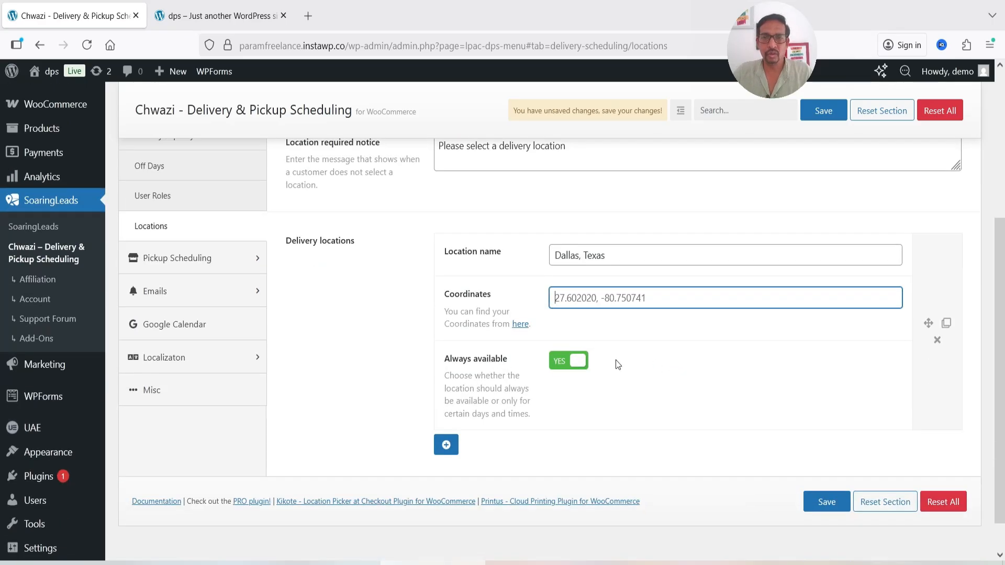
click(446, 444)
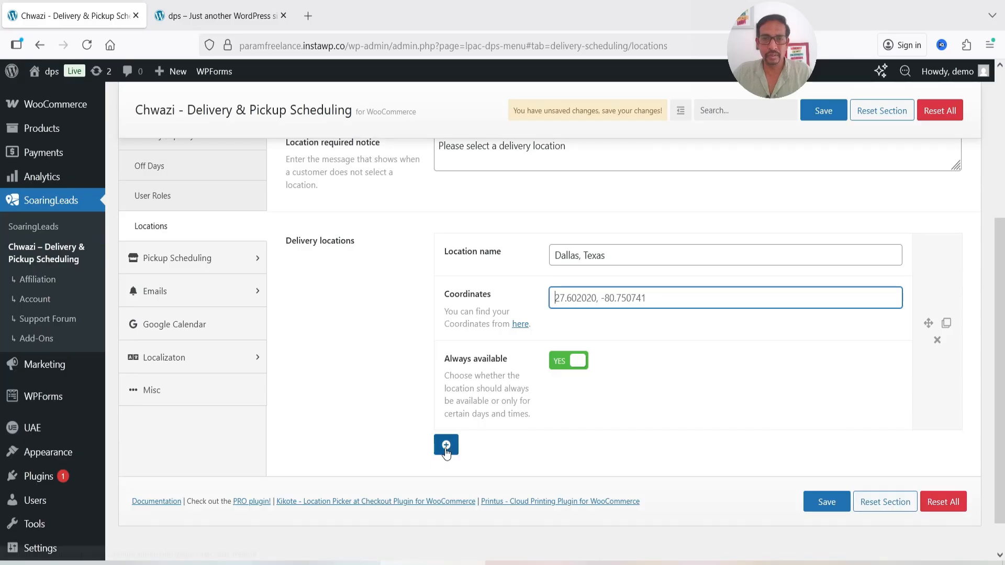
scroll(447, 444, down, 1)
click(592, 242)
click(592, 242)
text(New York)
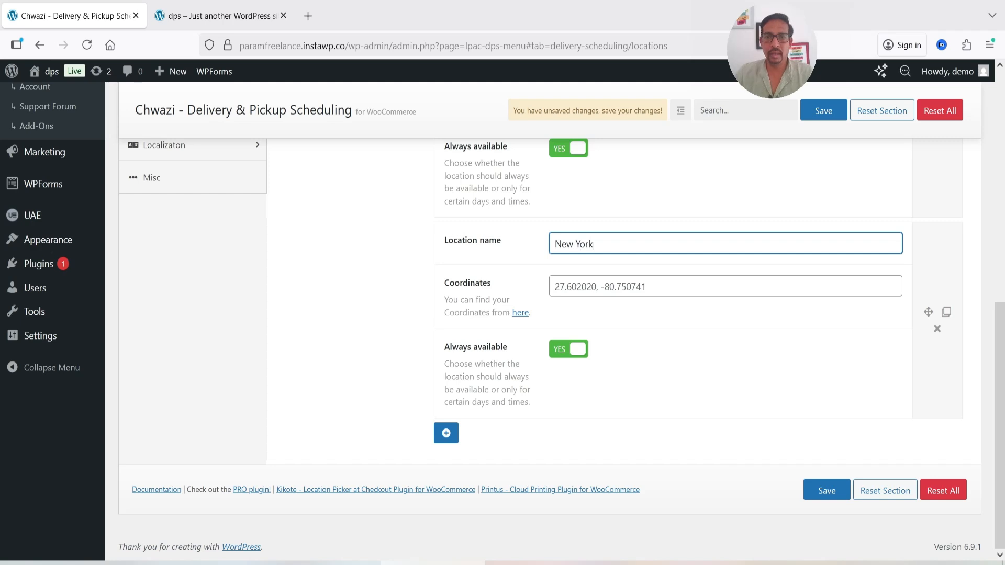
click(651, 284)
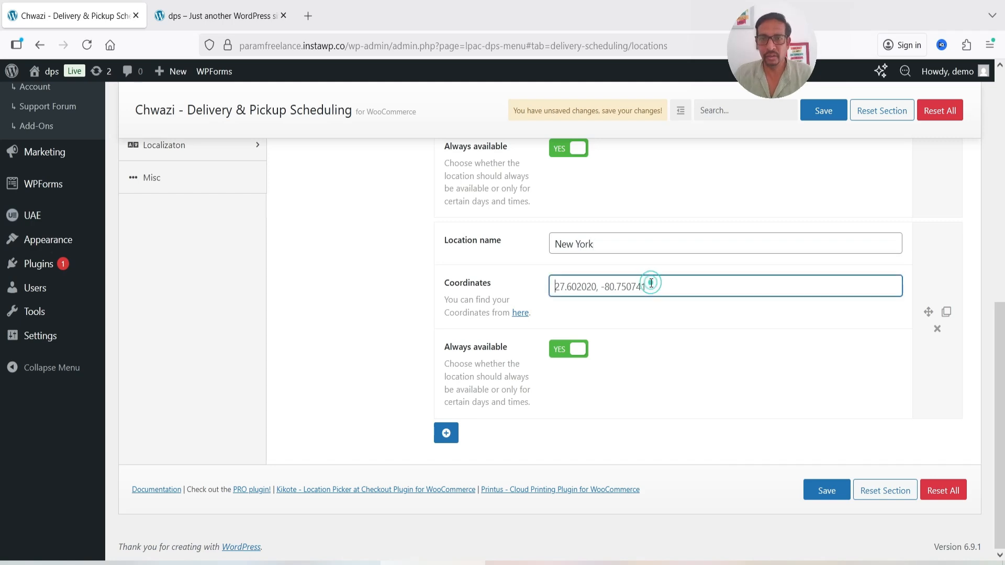
Add a third delivery location named "Washington" and save the location settings
click(446, 432)
text(Washingt)
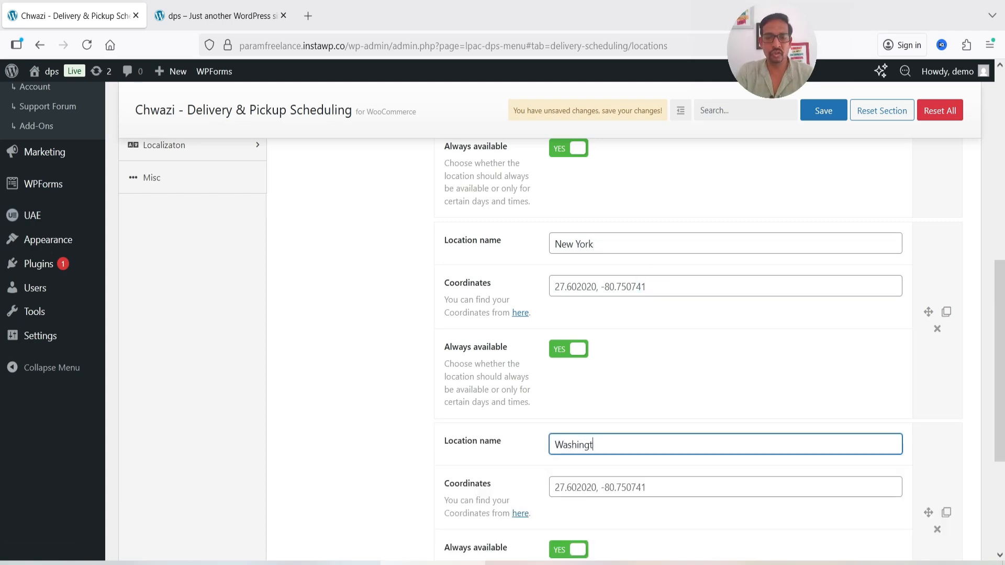
text(on)
scroll(639, 410, down, 1)
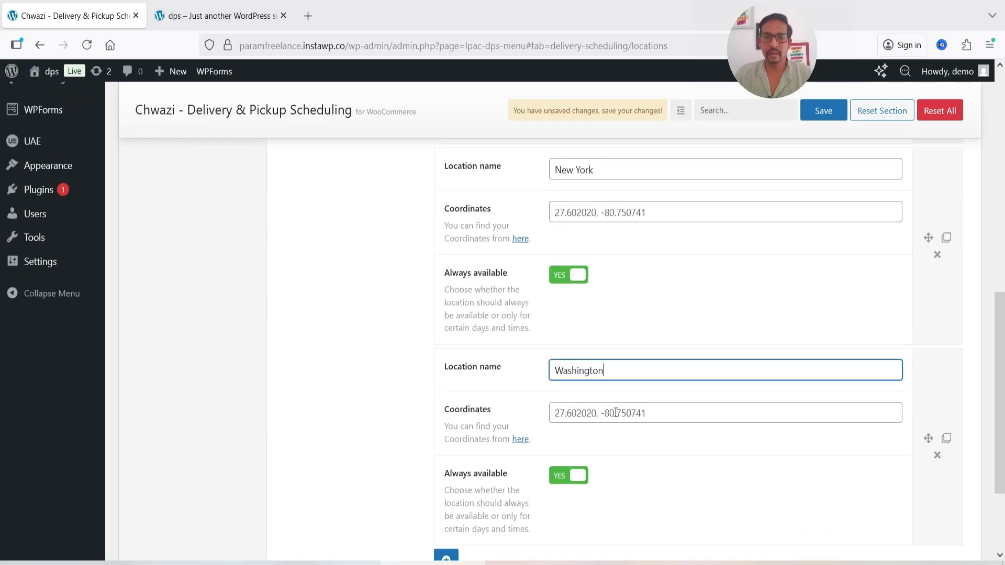
scroll(614, 415, down, 2)
click(825, 490)
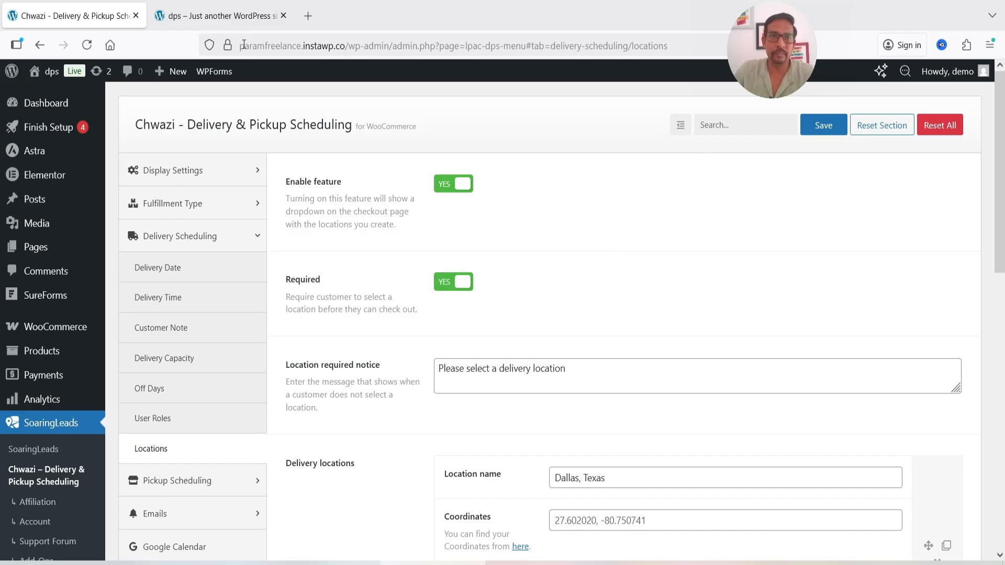
Switch to the storefront tab, add the Hydrating Gel Oil to the cart and proceed to checkout
click(204, 15)
scroll(706, 264, down, 5)
scroll(591, 389, down, 8)
click(564, 164)
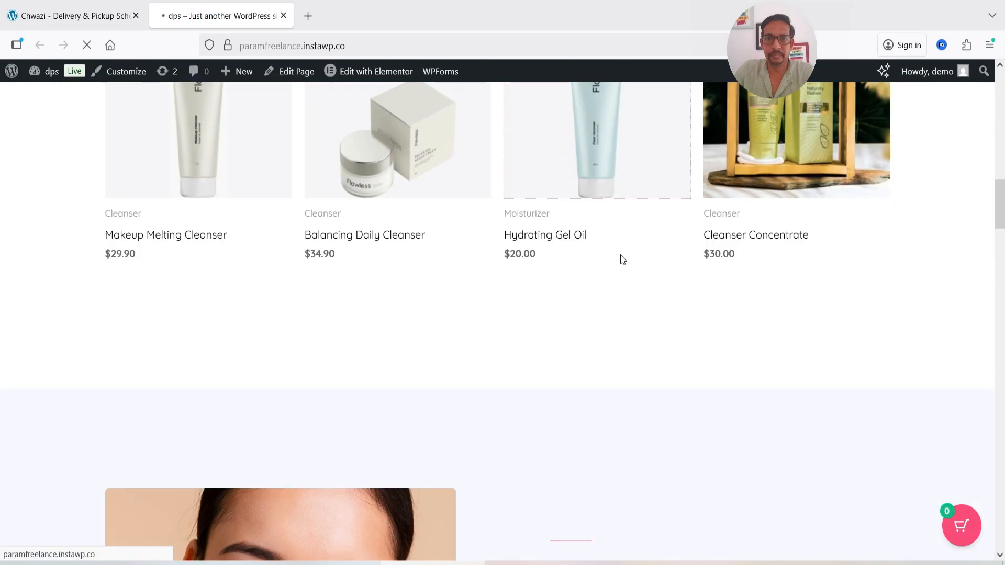
scroll(566, 310, down, 3)
click(674, 372)
click(956, 534)
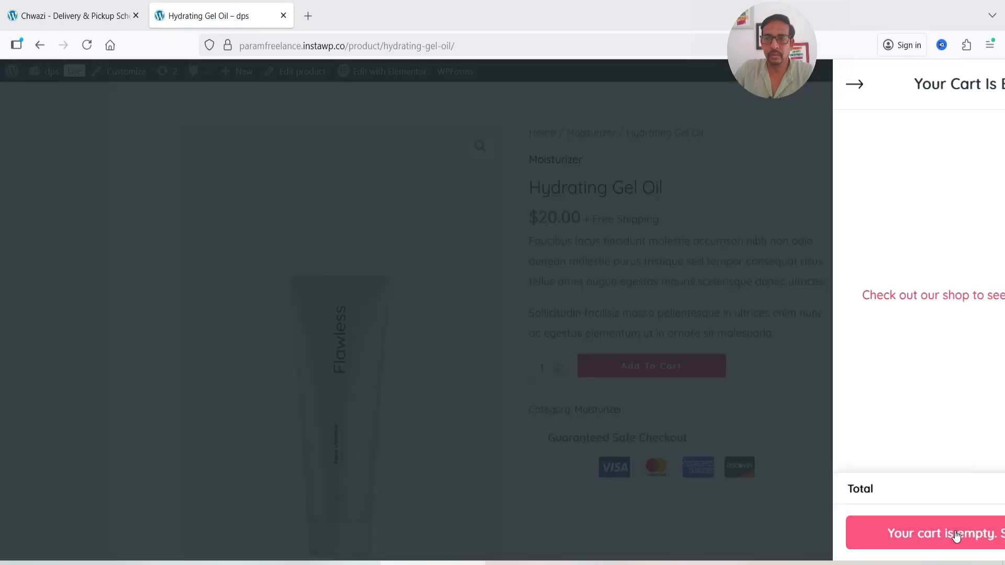
click(891, 540)
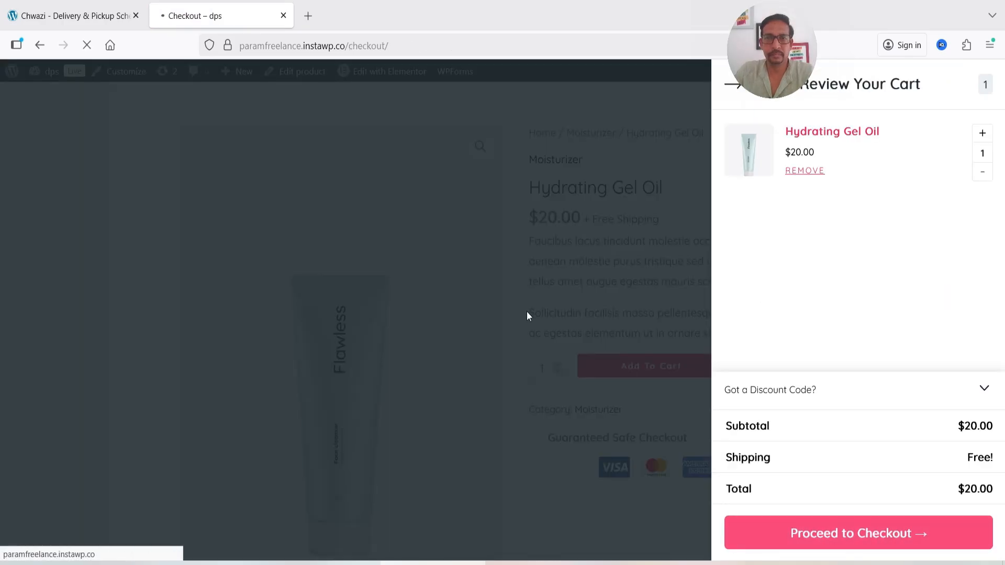
Test the delivery location selection at checkout by choosing "Dallas, Texas" and changing it to "Washington"
scroll(835, 256, down, 10)
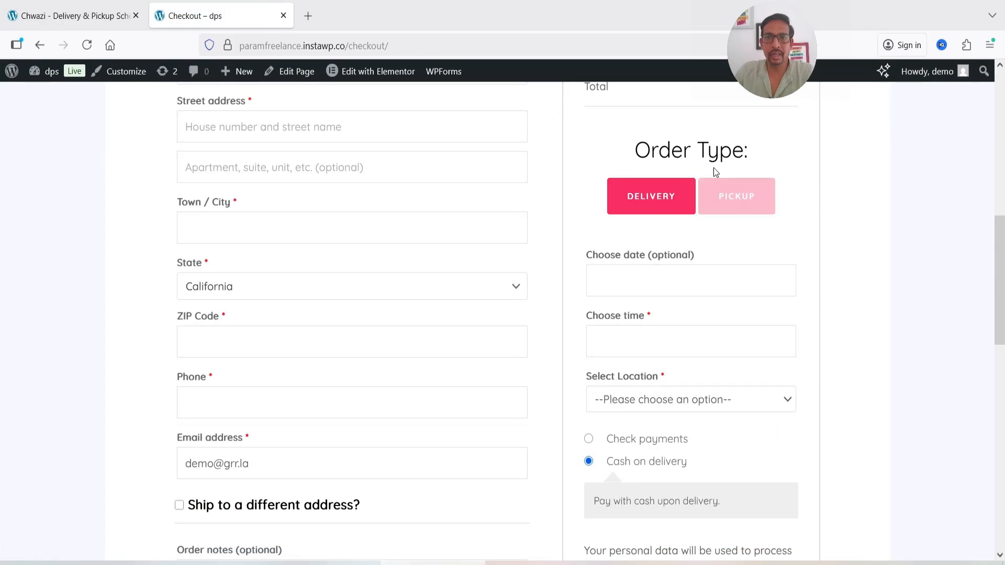
scroll(877, 288, down, 2)
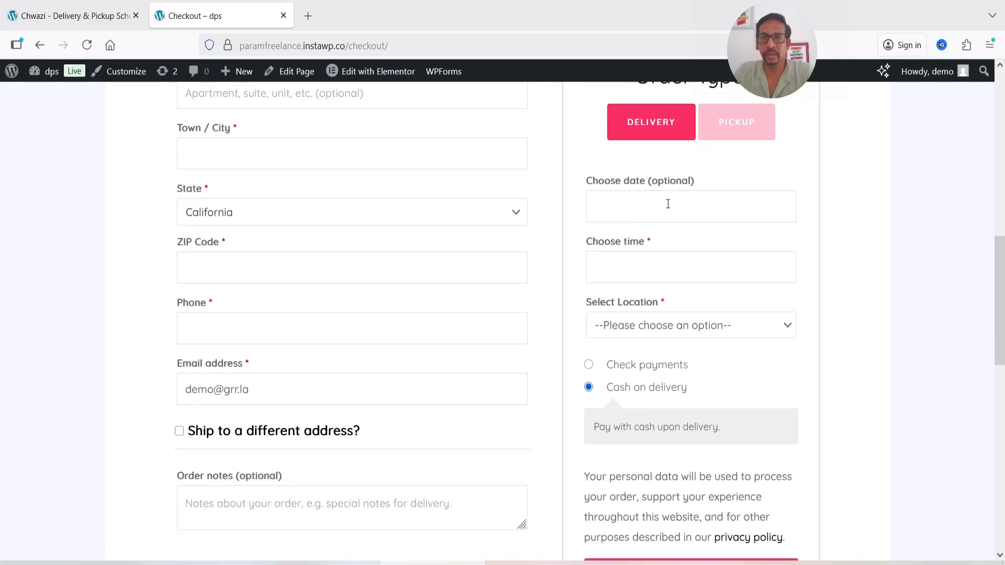
scroll(888, 237, down, 3)
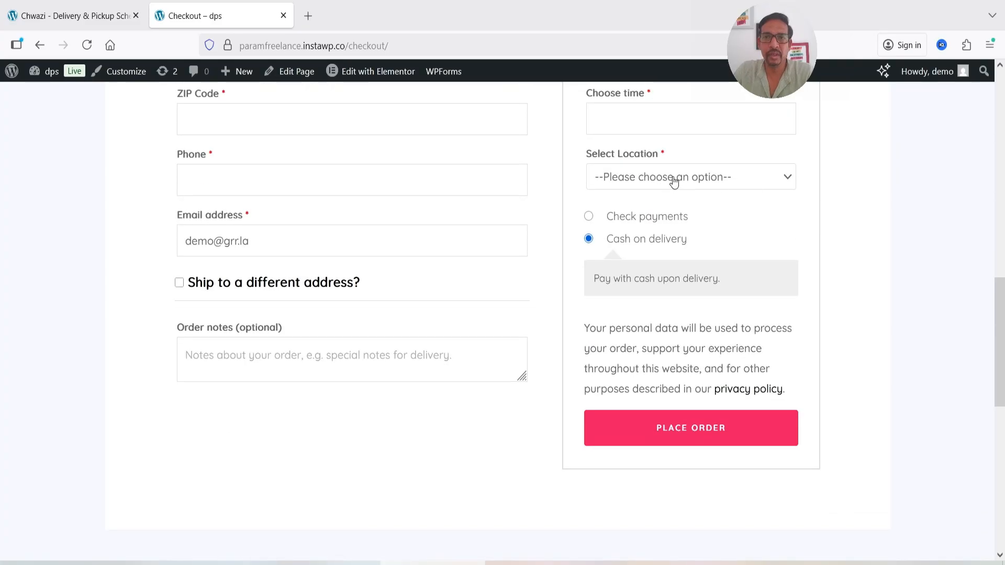
click(674, 181)
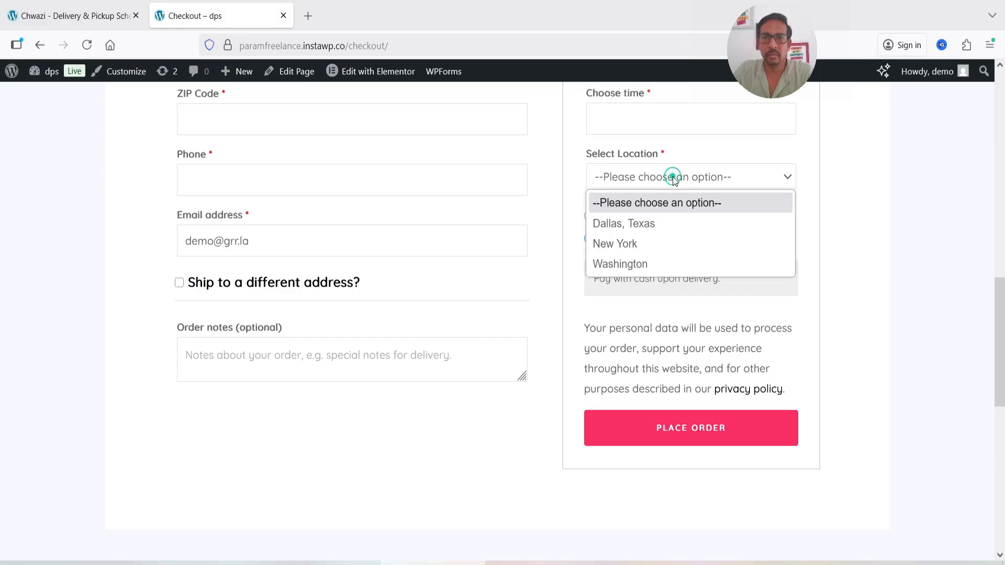
click(672, 223)
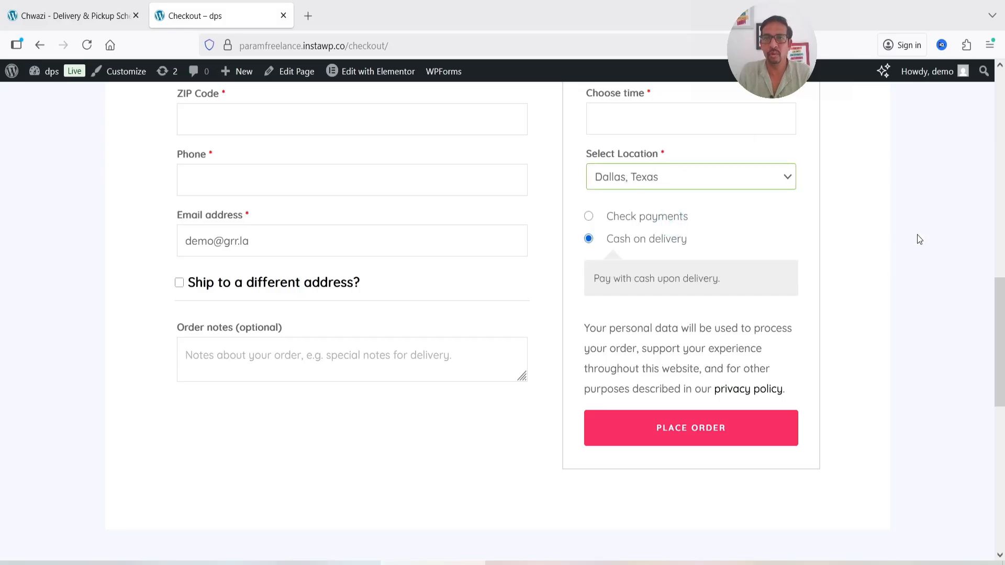
click(763, 177)
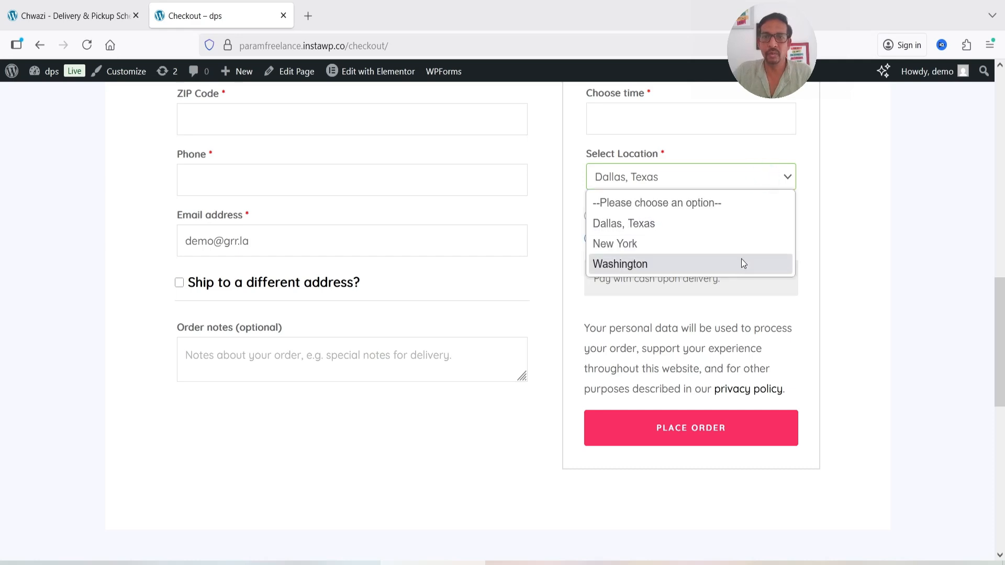
click(741, 258)
scroll(878, 266, up, 2)
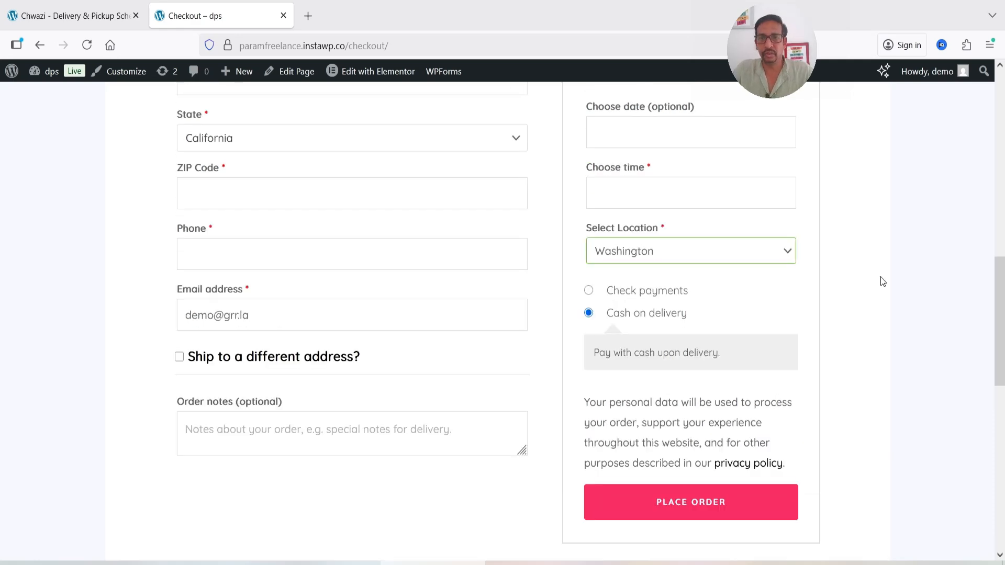
In the plugin's Pickup Scheduling settings, set the pickup capacity by Day of the week and review the order limit instructions
click(45, 14)
scroll(210, 314, down, 3)
click(204, 333)
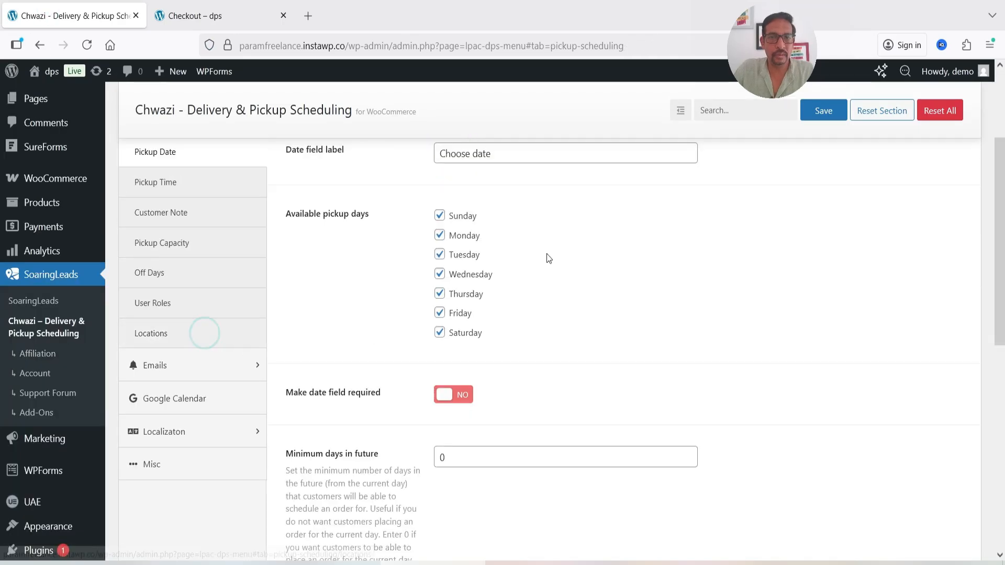
scroll(653, 340, up, 2)
scroll(551, 335, down, 3)
scroll(550, 332, up, 3)
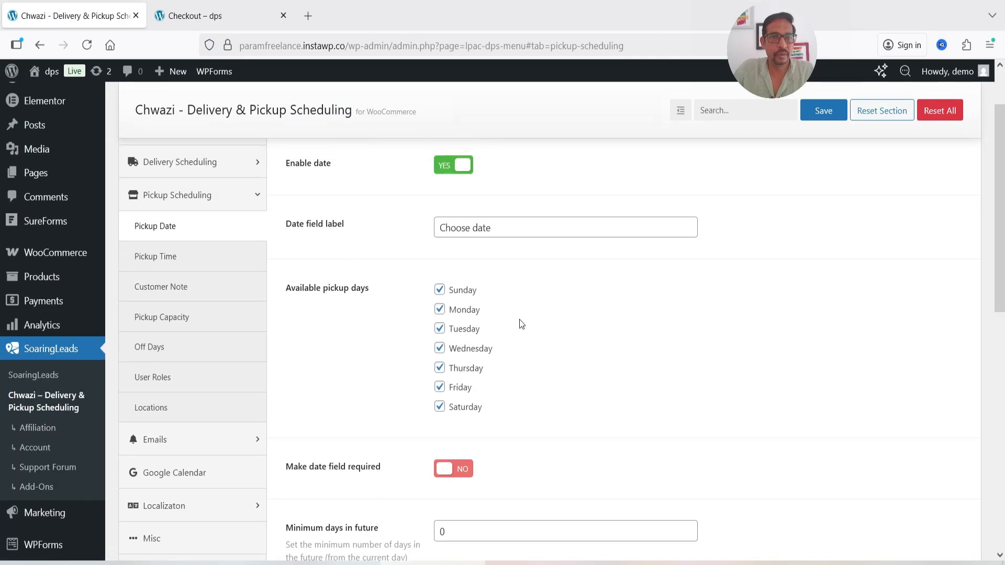
click(179, 319)
scroll(643, 244, up, 1)
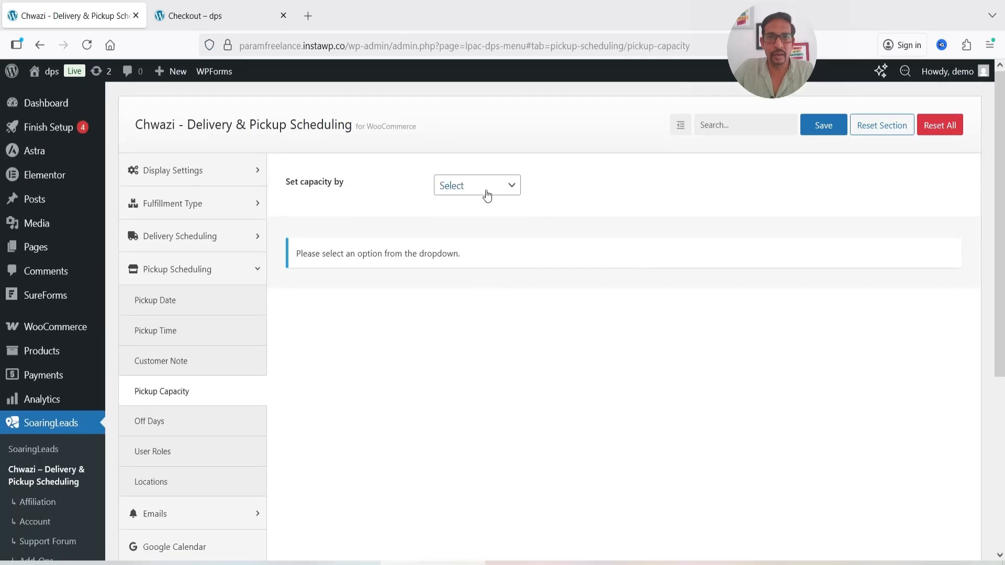
click(484, 189)
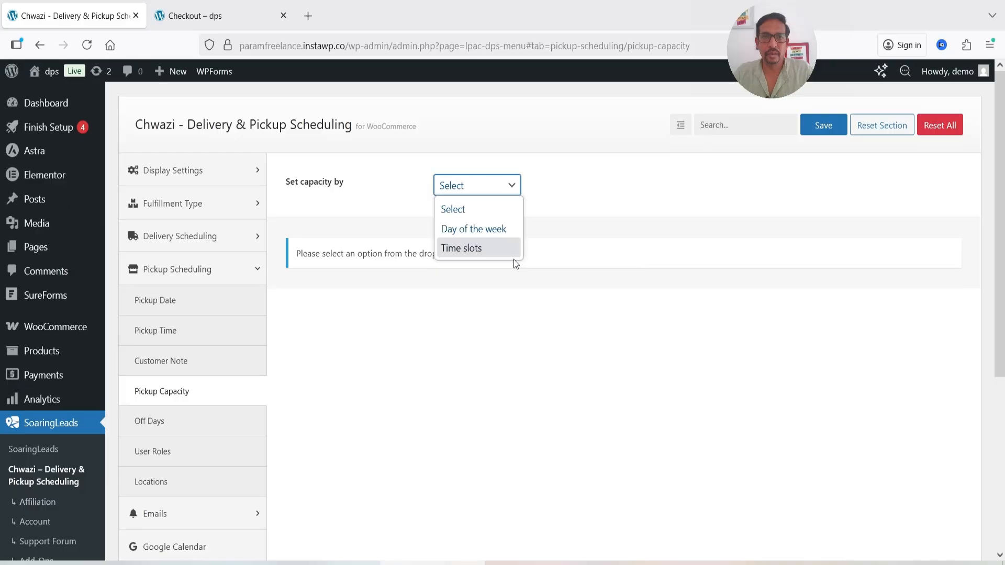
click(486, 229)
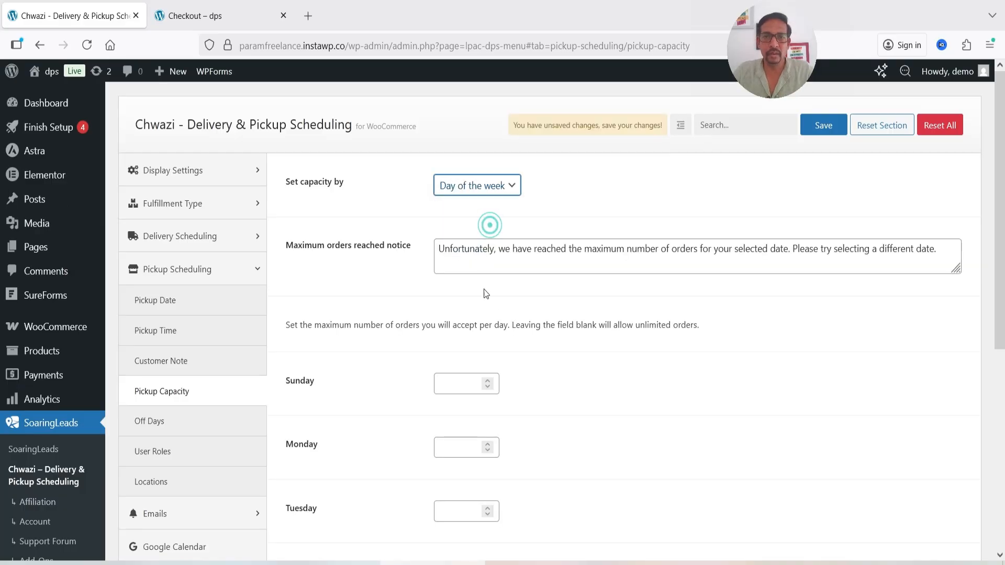
triple_click(322, 330)
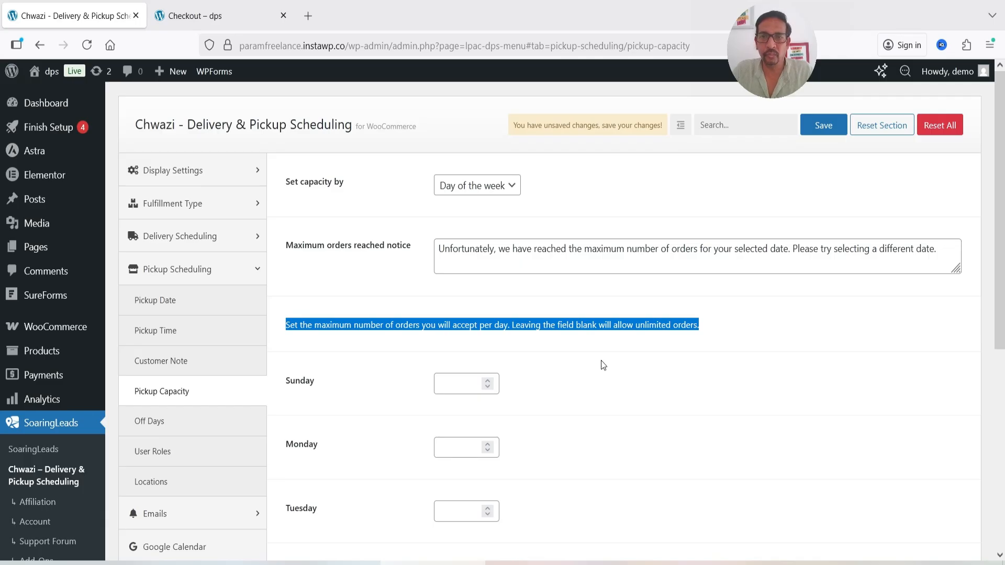
click(674, 357)
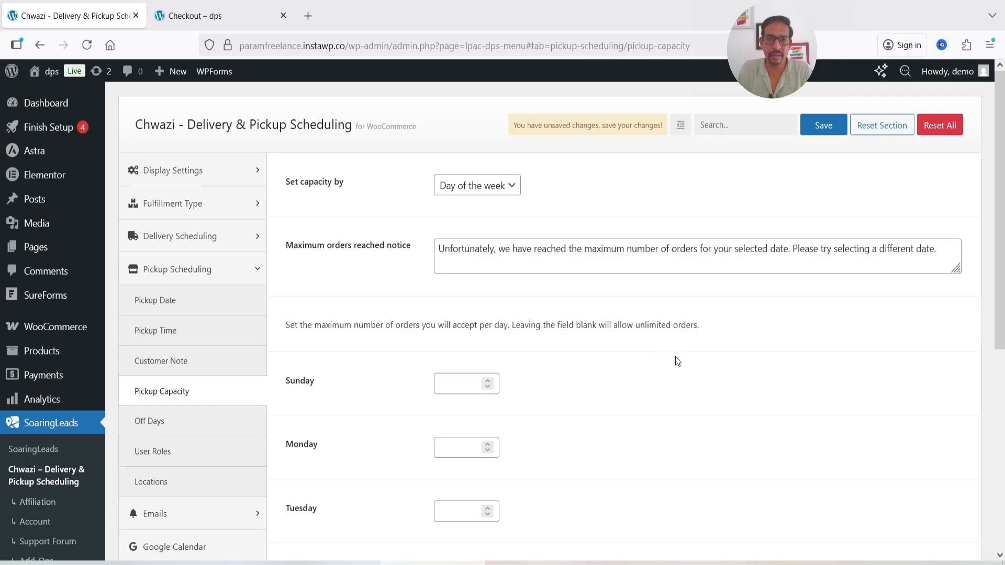
Try a maximum of 20 pickup orders for Sunday and clear the limit again
click(456, 384)
text(20)
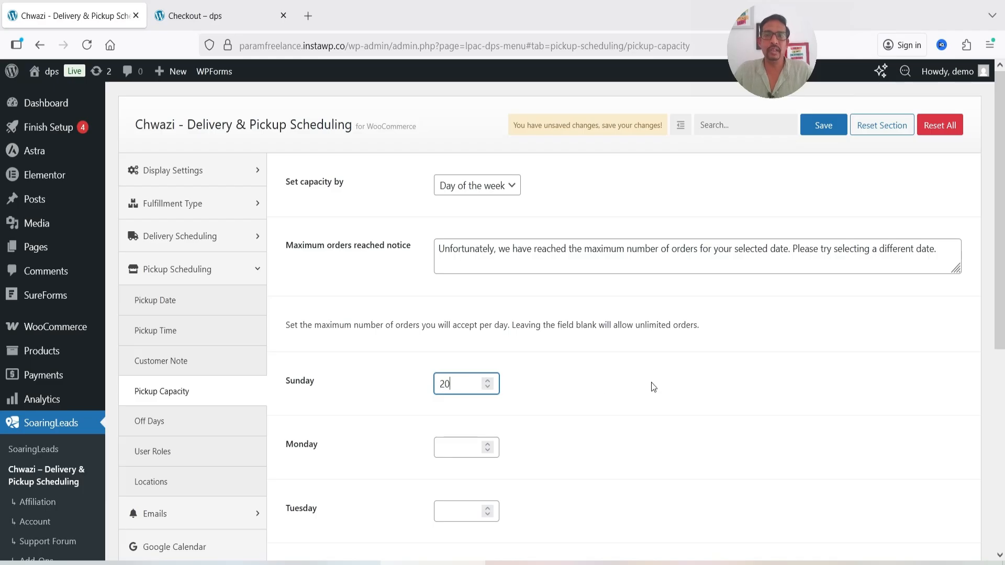
click(708, 298)
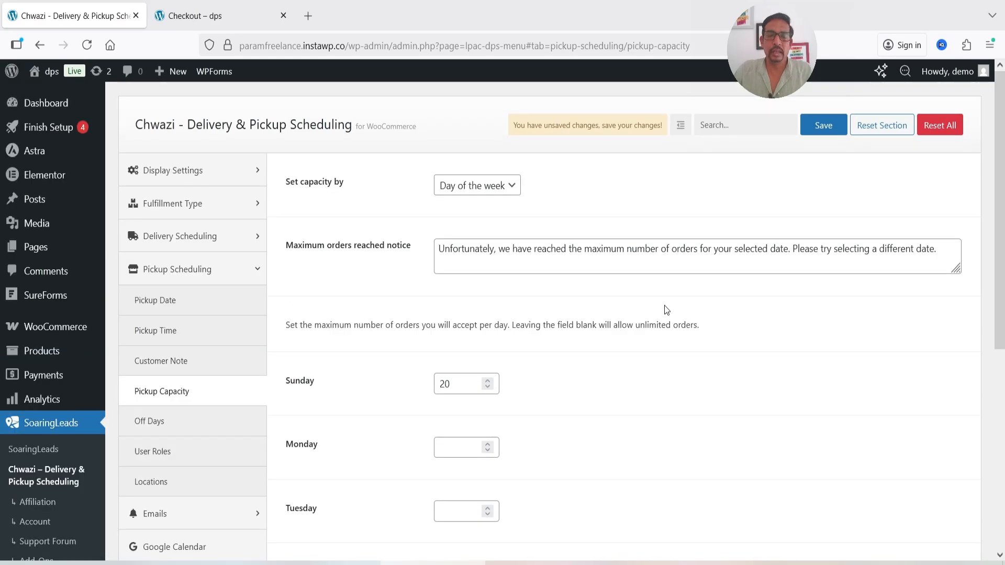
click(445, 384)
double_click(446, 384)
key(BackSpace)
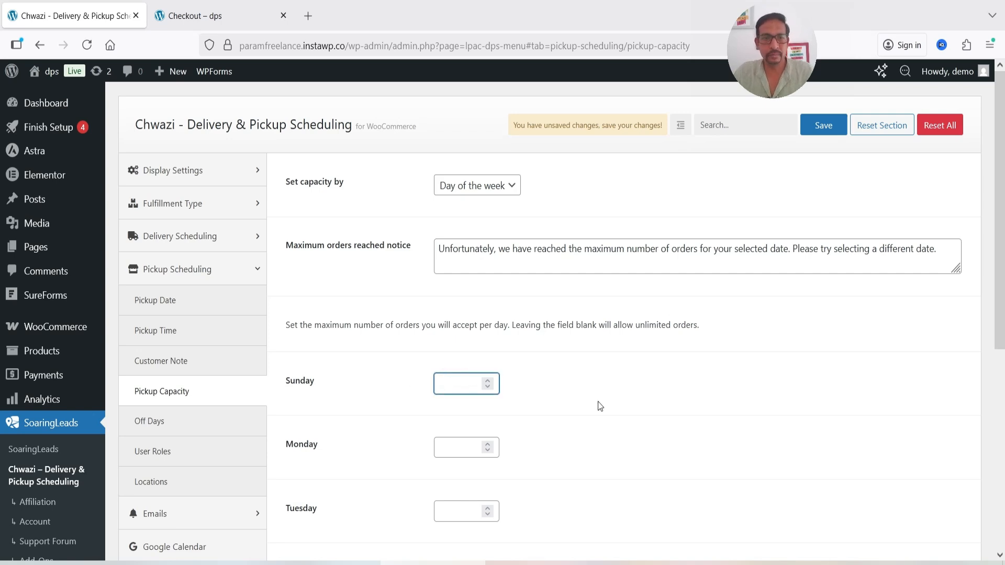
Set 2026-02-28 as an upcoming pickup off day and save the settings
click(171, 424)
click(691, 362)
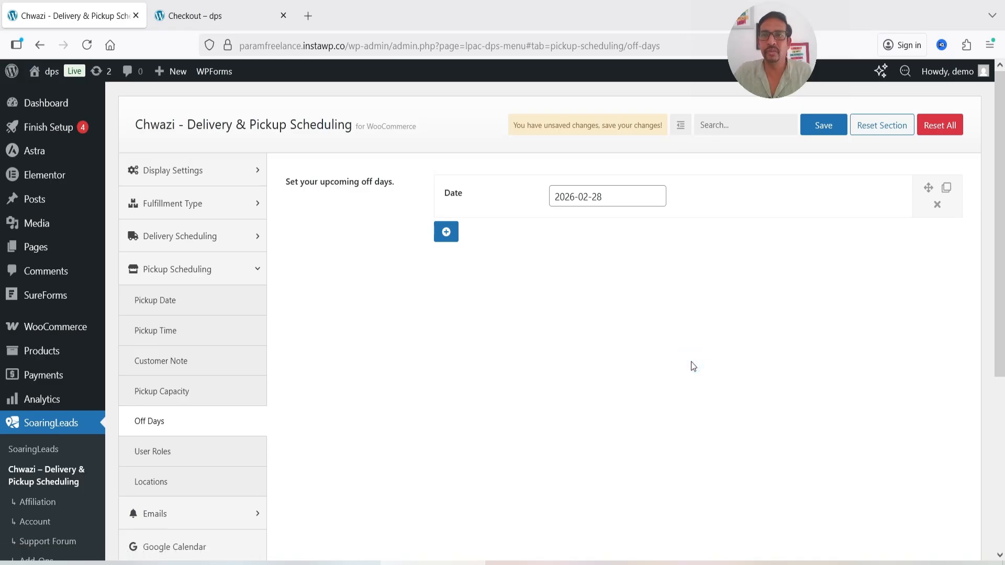
scroll(690, 367, down, 5)
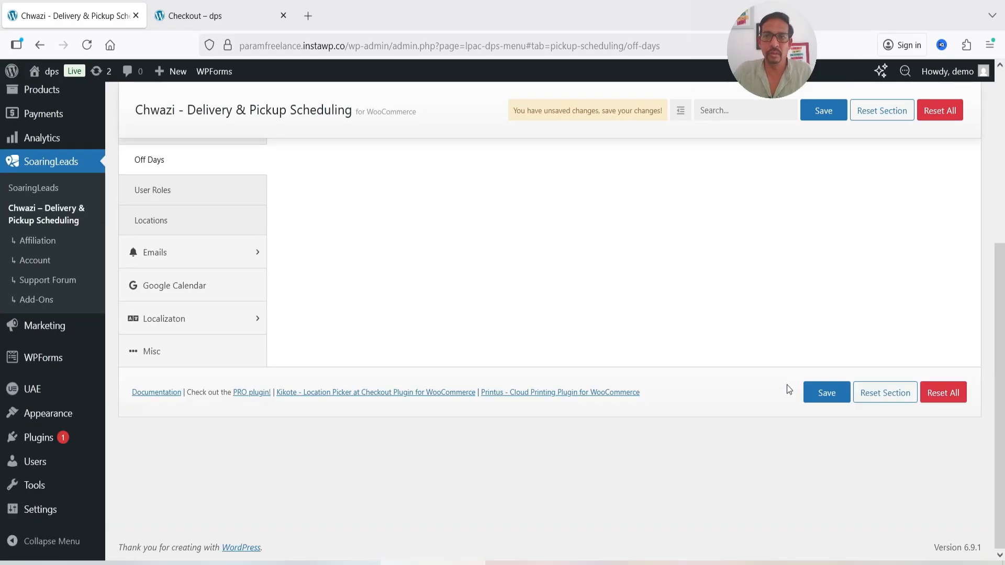
click(826, 395)
Check the pickup User Roles setting, and enable the pickup Locations feature with a location required at checkout
click(212, 302)
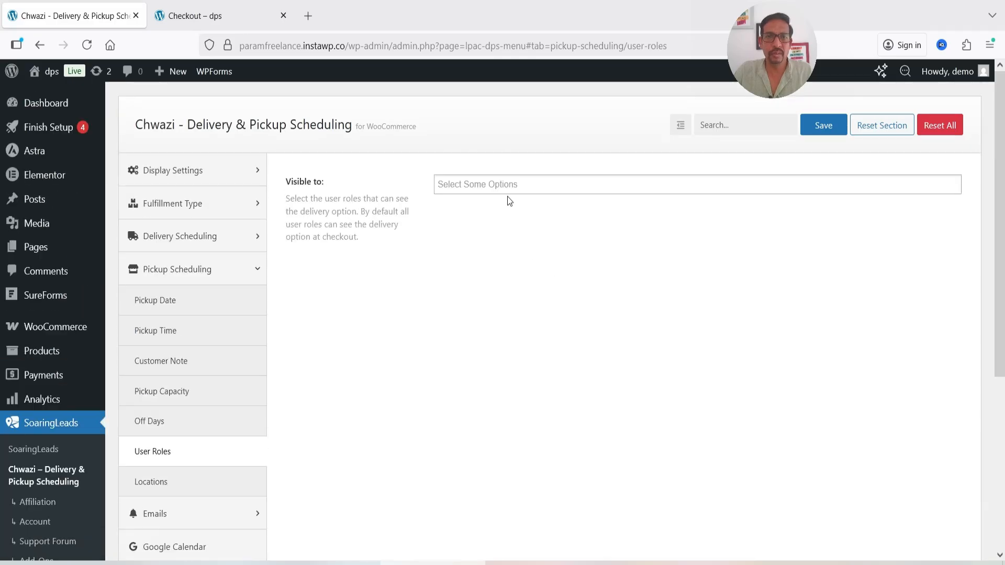
scroll(408, 340, down, 2)
click(162, 407)
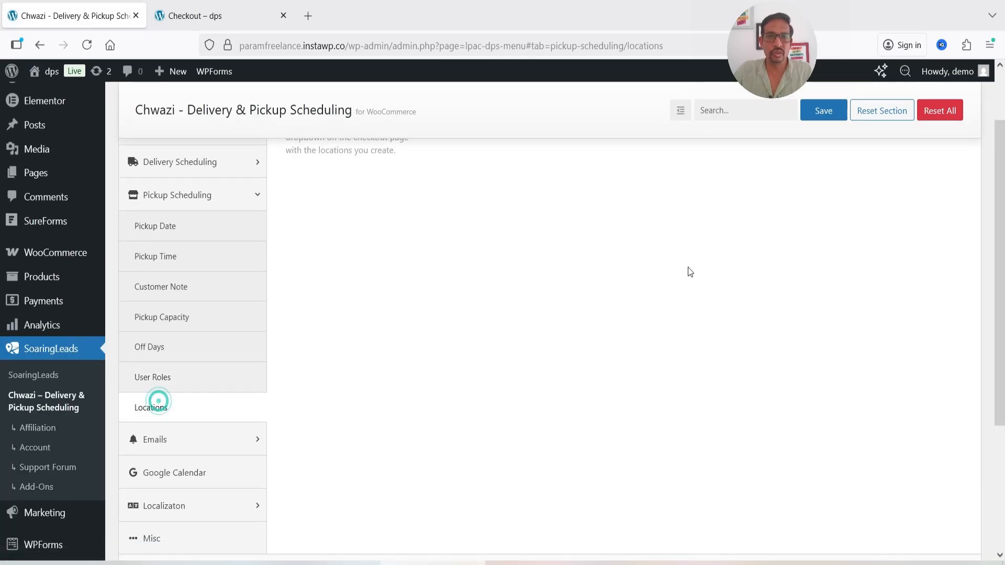
click(446, 184)
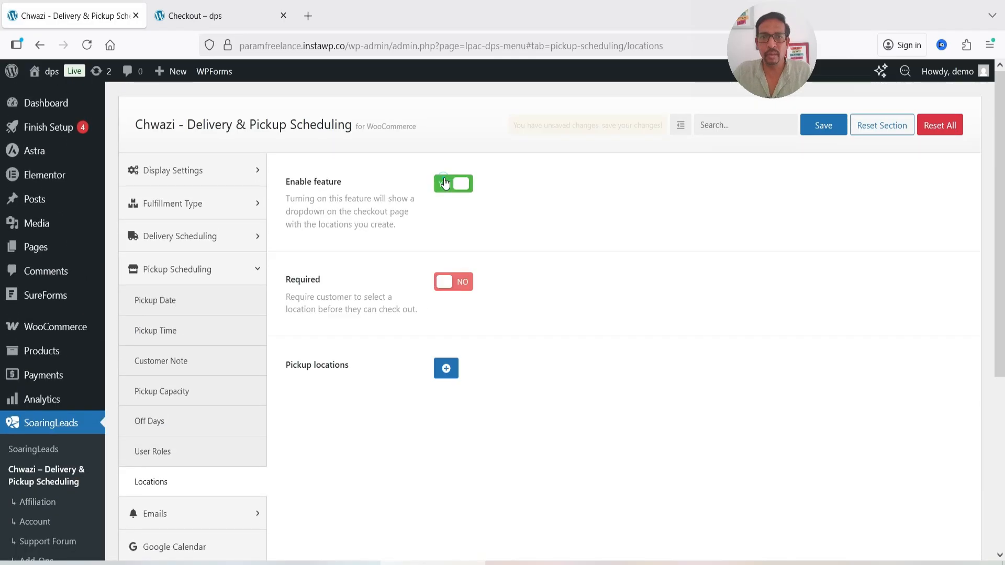
click(466, 282)
scroll(527, 274, down, 5)
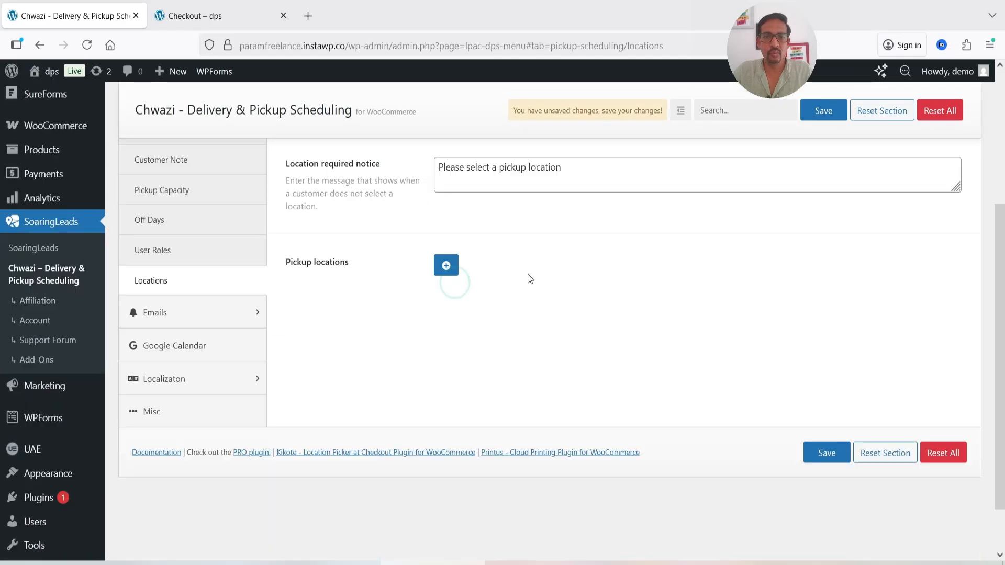
Add two pickup locations named "Dallas, Texas" and "New York", leaving their coordinates unfilled
click(444, 246)
click(607, 260)
text(Dallas, Texas)
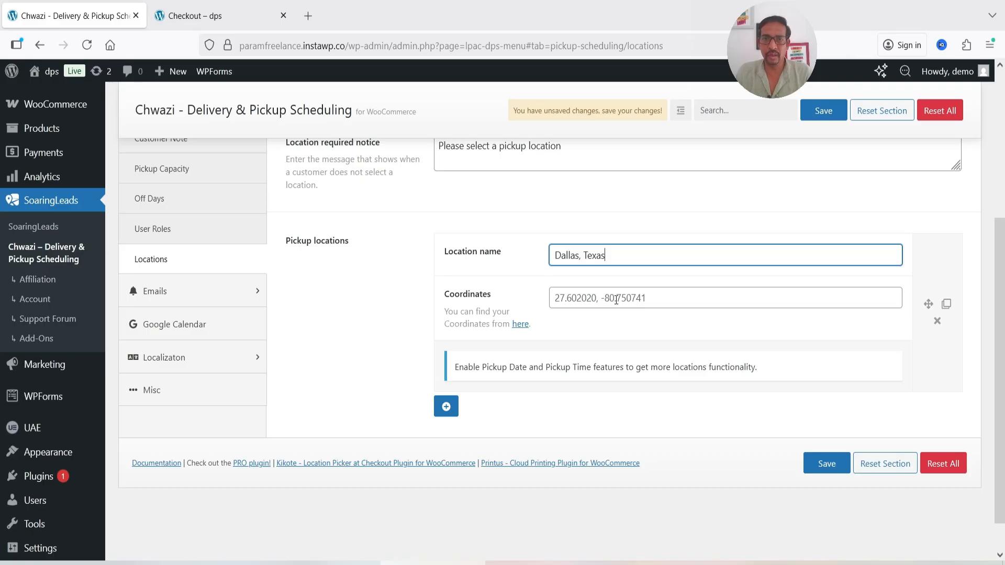
click(445, 406)
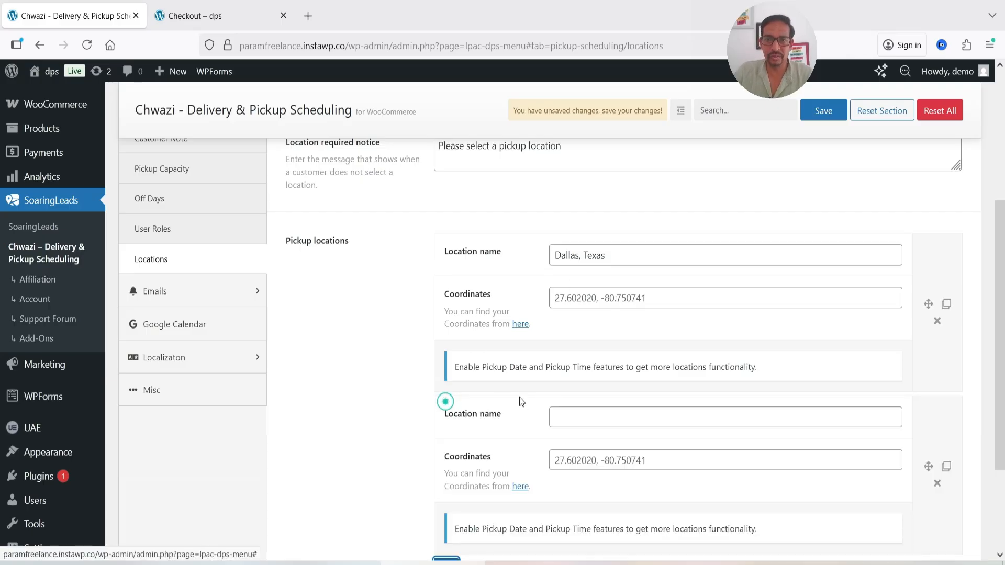
click(571, 414)
text(New York)
Add a third pickup location named "Washington" and save the pickup location settings
scroll(571, 414, down, 3)
click(446, 429)
click(577, 442)
text(Washington)
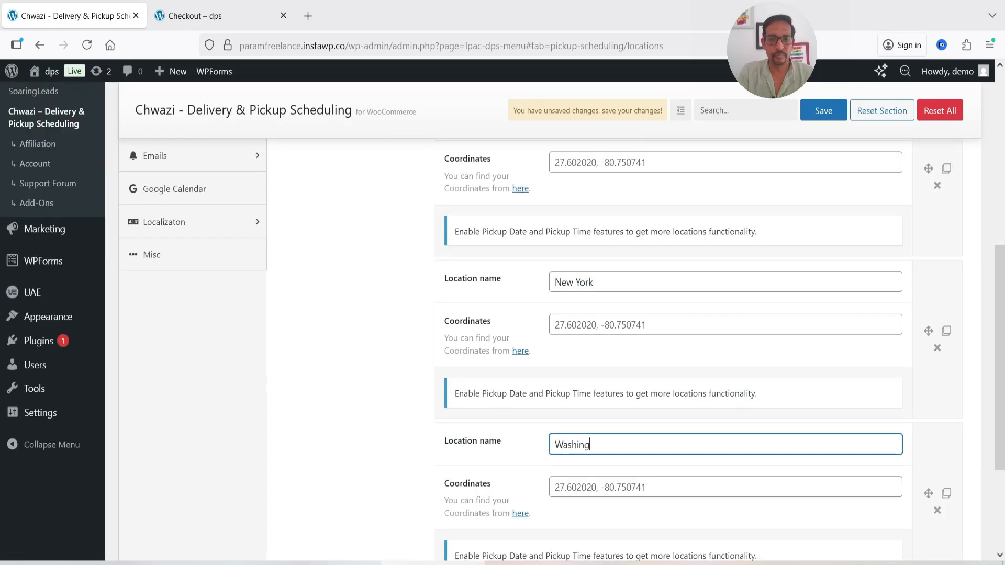
scroll(826, 492, down, 3)
click(824, 492)
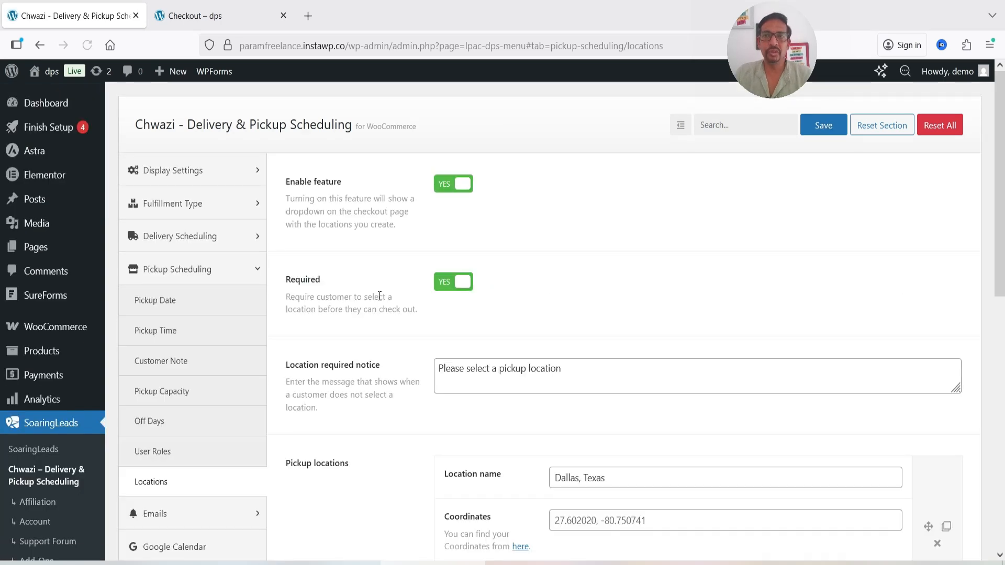
Reload the storefront checkout, set the order type to Pickup and select "Dallas, Texas" as the pickup location
click(199, 16)
click(87, 44)
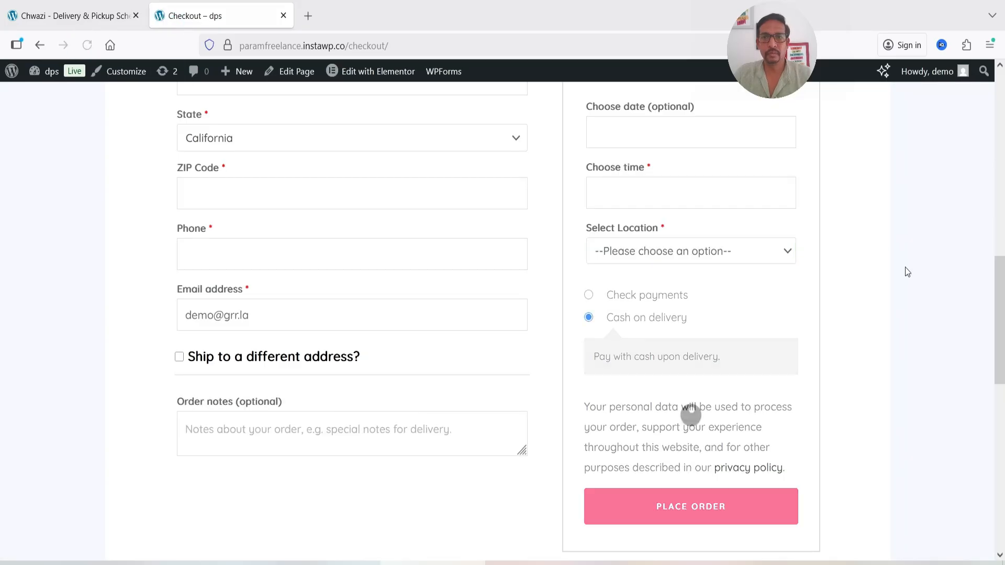
click(768, 209)
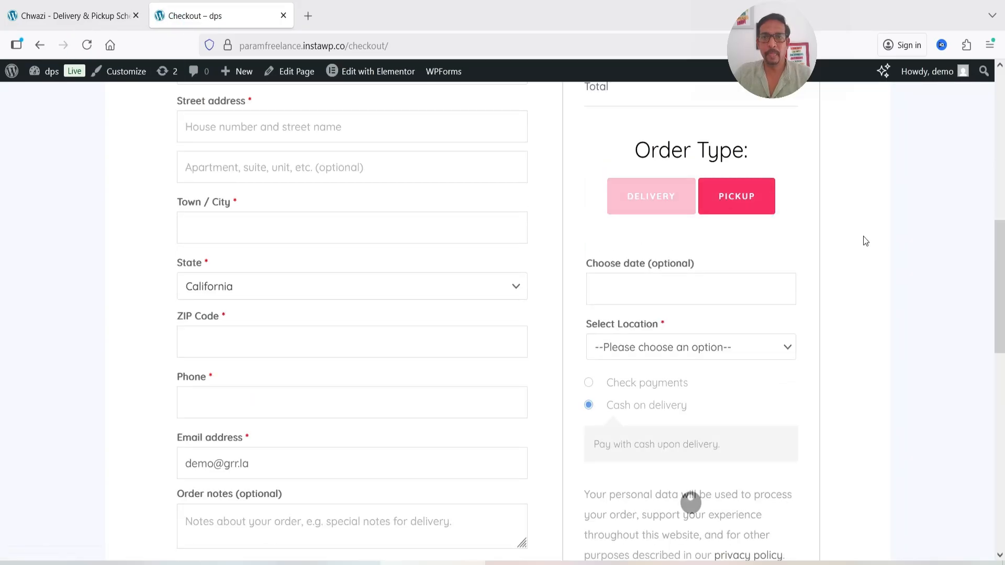
scroll(862, 236, down, 3)
click(699, 273)
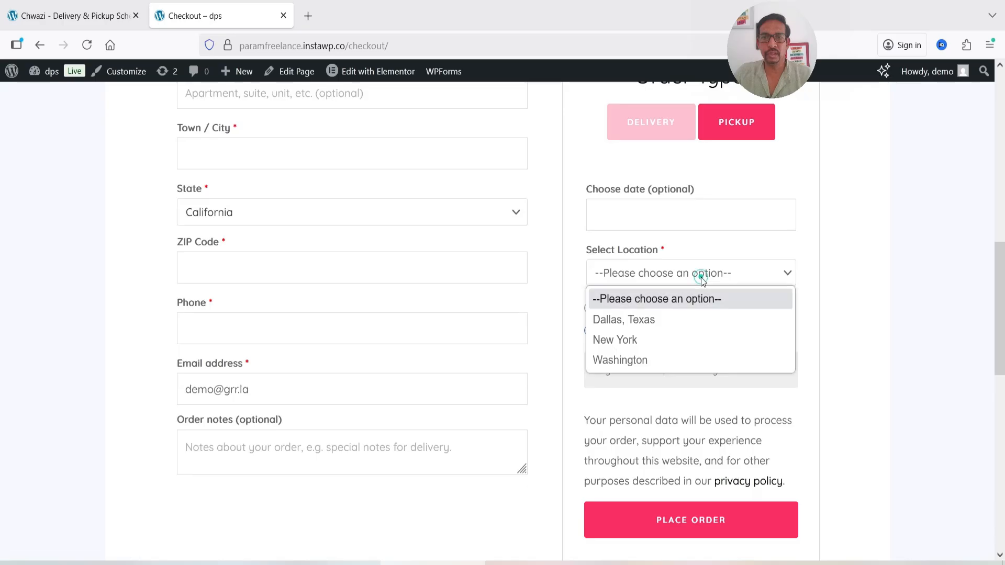
click(710, 327)
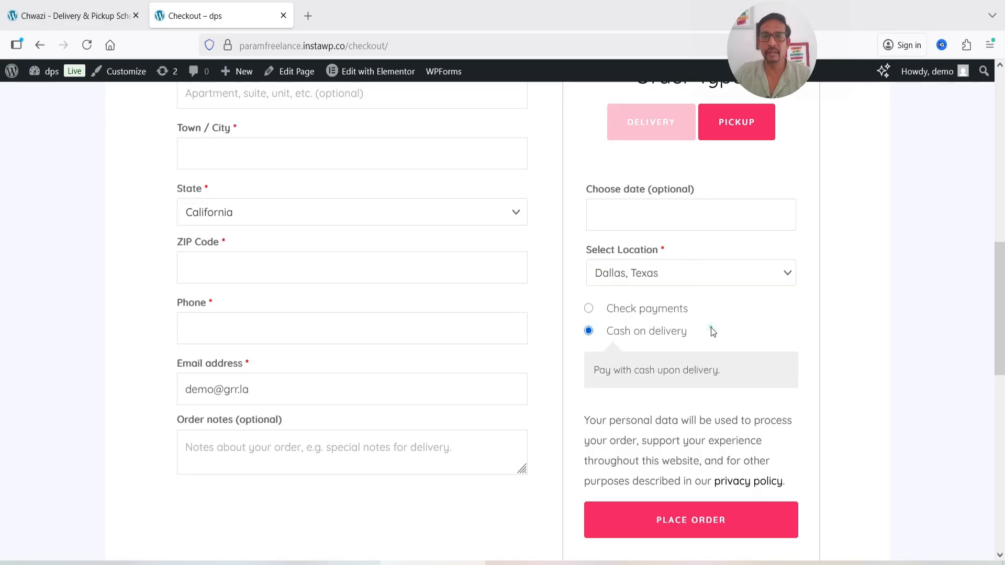
click(709, 272)
Review the Chwazi email reminder settings and the Google Calendar section with its sample order calendar
click(199, 285)
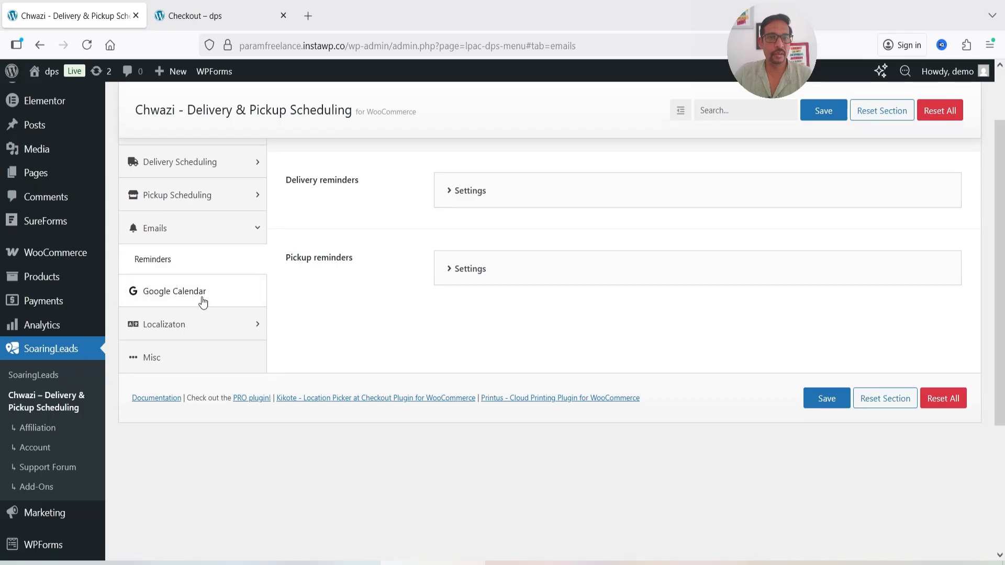
click(202, 298)
scroll(773, 310, down, 3)
scroll(767, 324, up, 5)
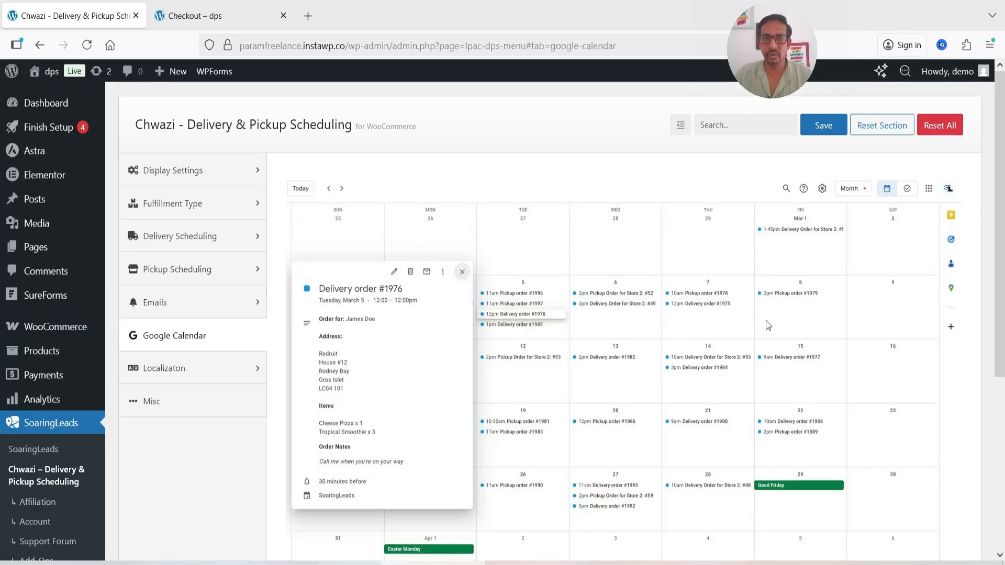
scroll(765, 320, down, 4)
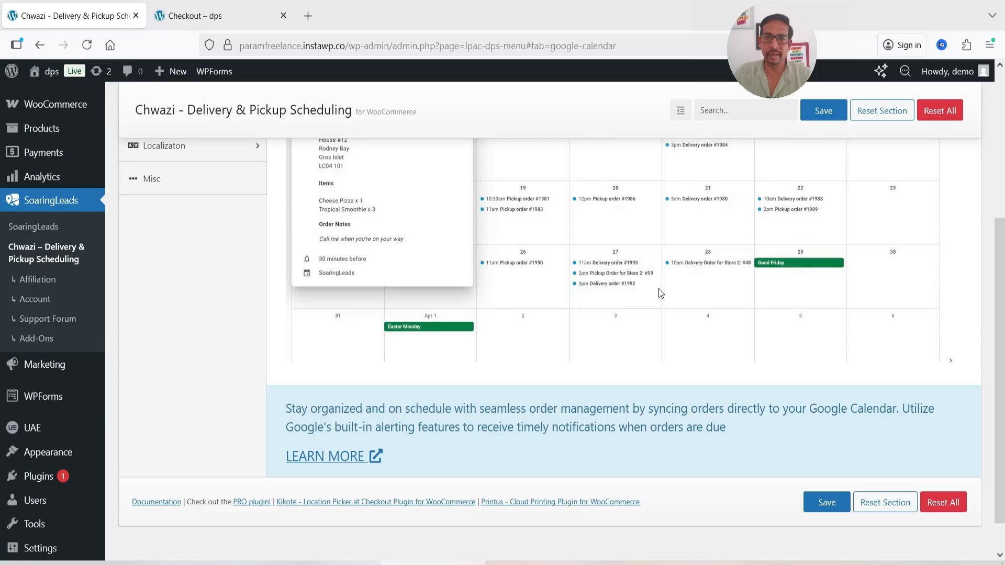
Open the Google Calendar add-on's product page and review its calendar integration and event builder features
click(377, 462)
scroll(612, 309, down, 15)
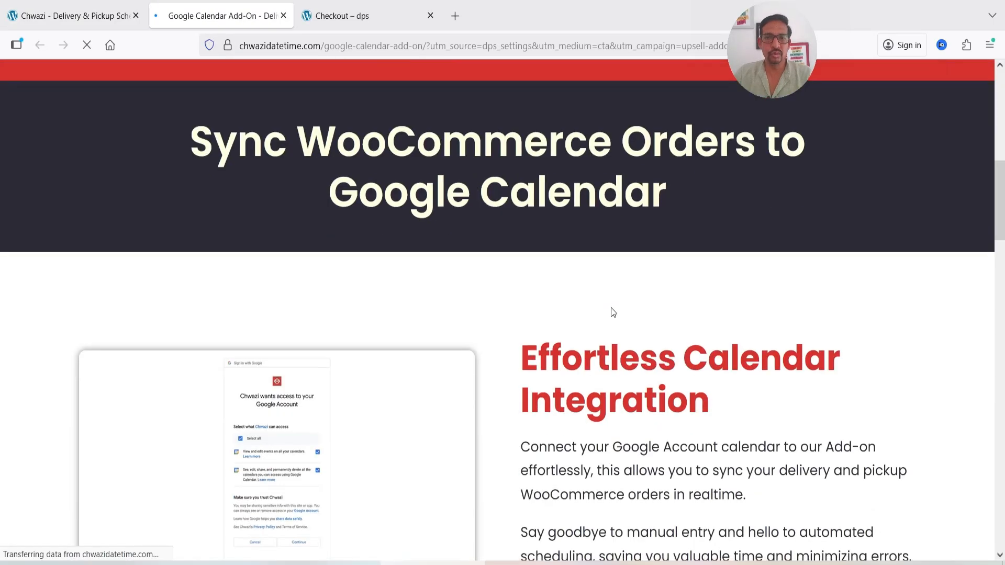
scroll(556, 305, up, 5)
scroll(552, 309, down, 20)
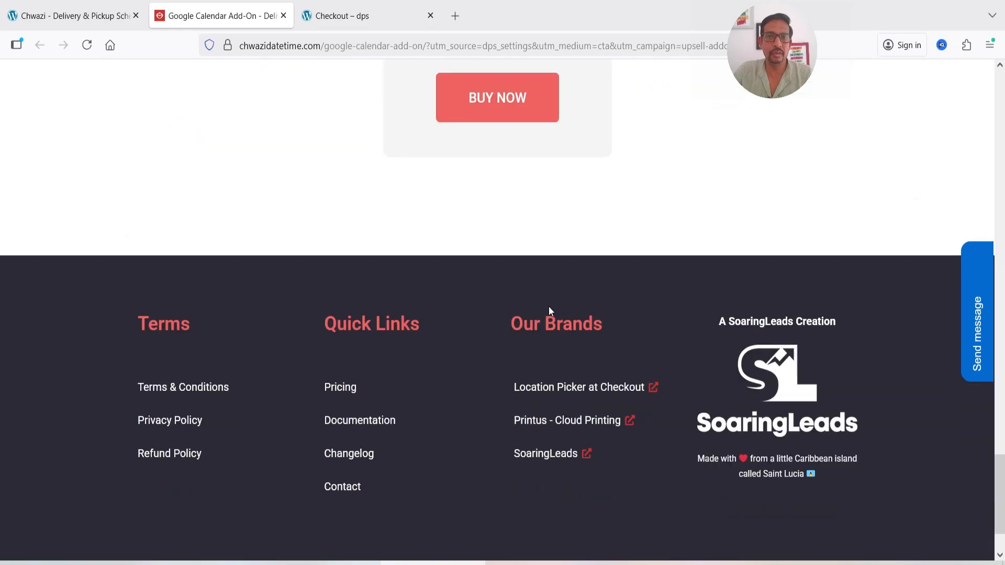
scroll(548, 307, up, 6)
Return to the Chwazi settings and examine the localization texts for the Fulfillment Type Modal, including its headings and toast message
click(103, 18)
scroll(556, 356, up, 2)
scroll(455, 257, down, 4)
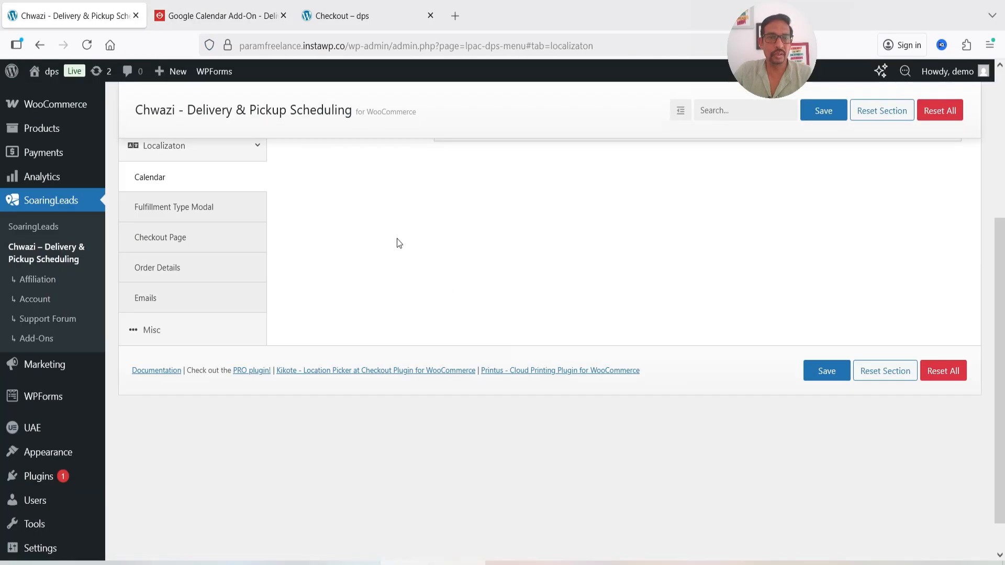
click(176, 208)
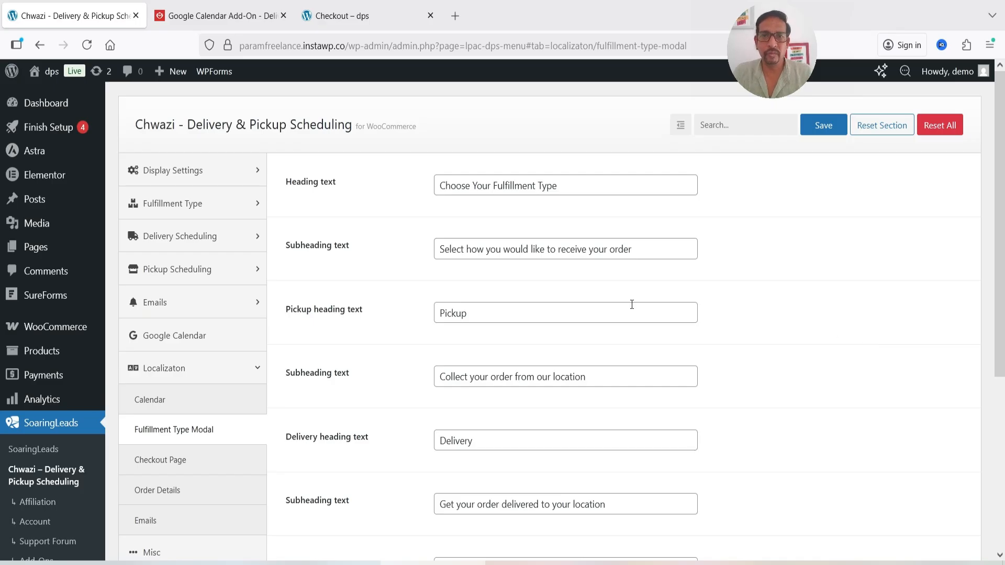
click(783, 289)
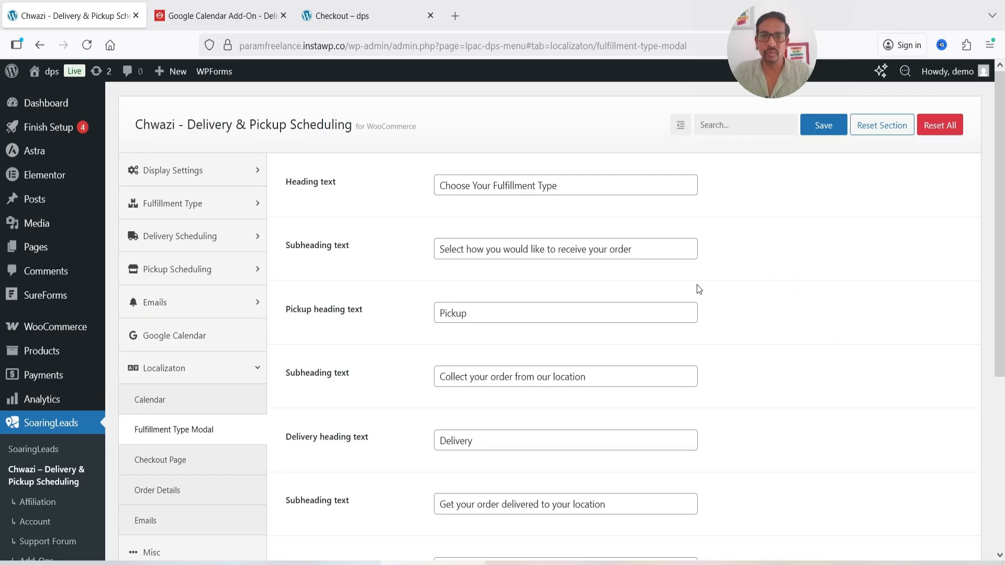
scroll(455, 261, down, 2)
scroll(648, 340, down, 5)
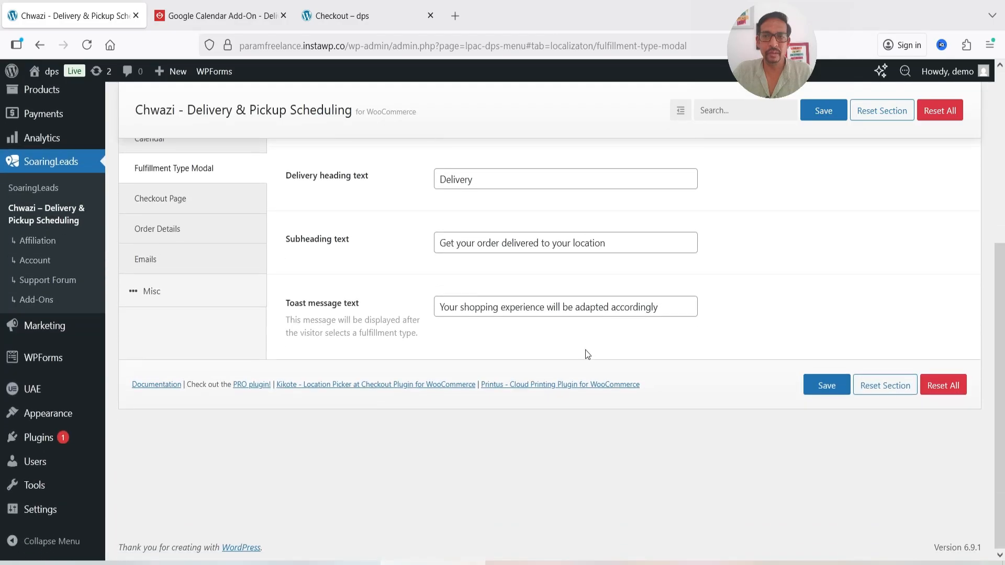
scroll(615, 370, up, 7)
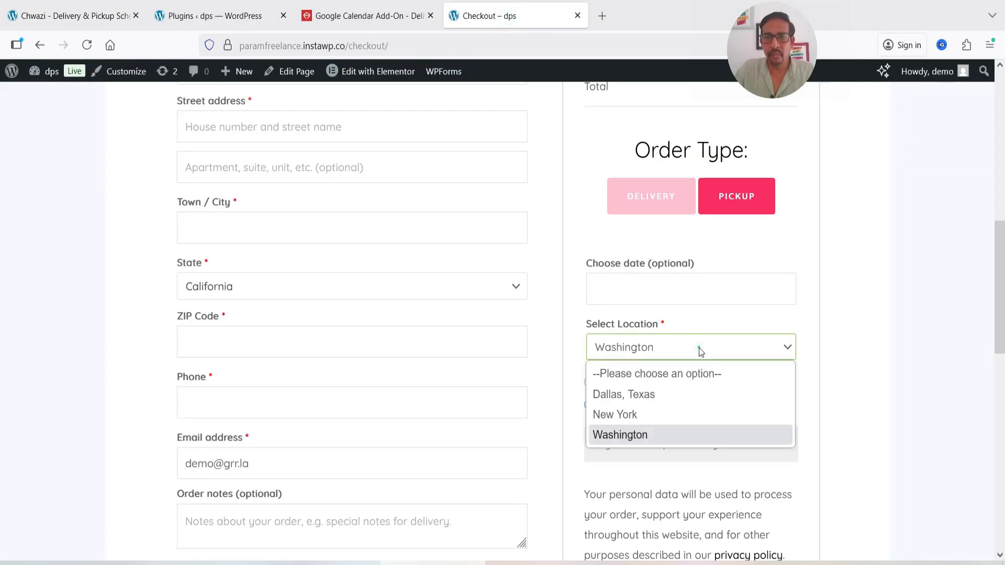
Check the Kikote location picker plugin in the site's installed plugins list
click(698, 347)
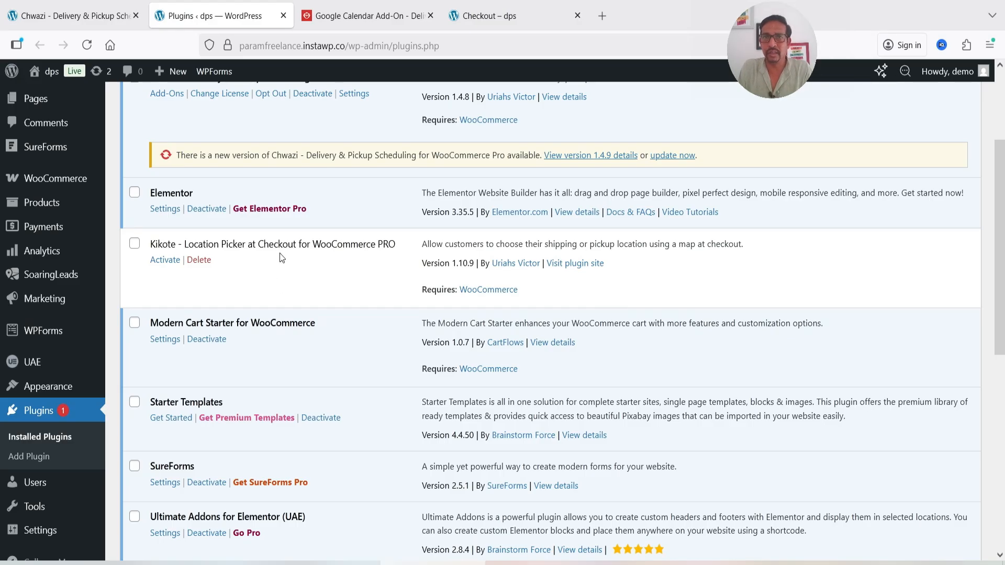
scroll(281, 258, up, 3)
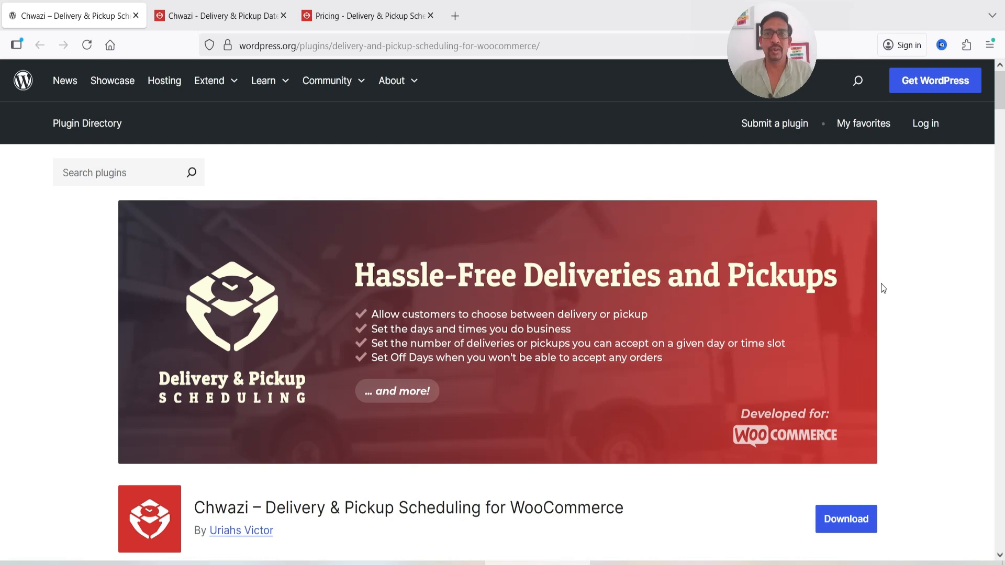
Review Chwazi's WordPress.org plugin page and open its pricing plans
scroll(872, 314, down, 4)
scroll(864, 315, up, 3)
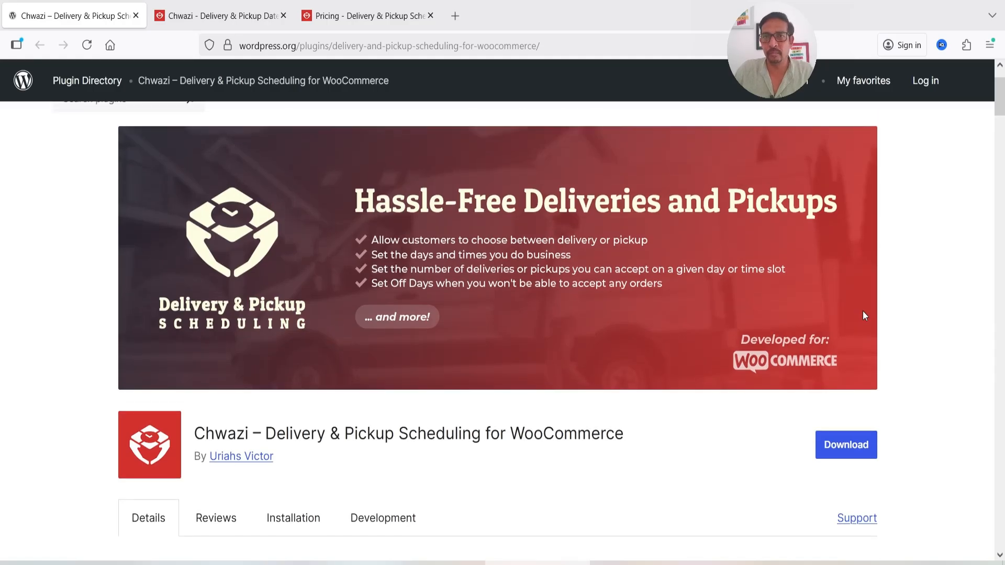
scroll(862, 311, up, 2)
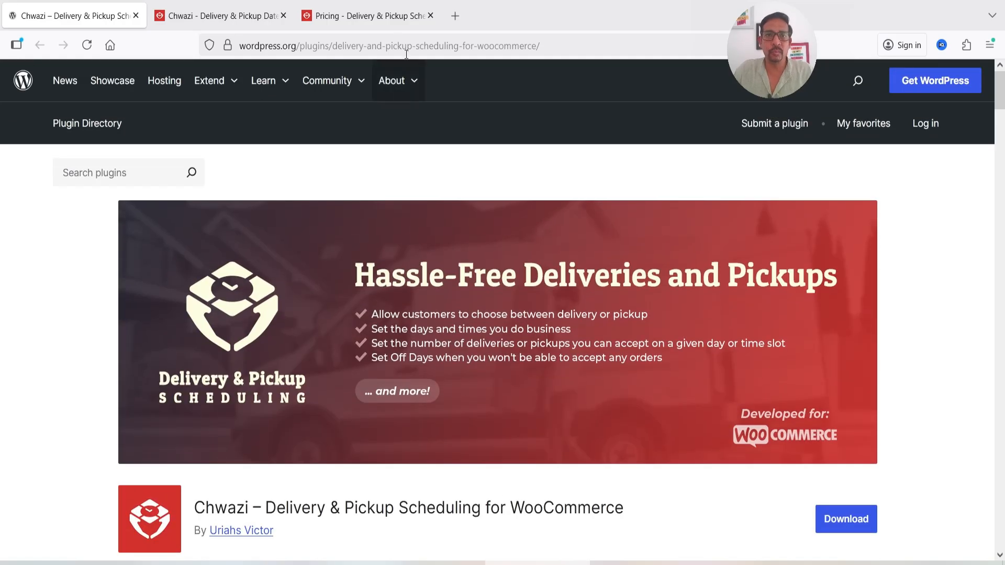
click(385, 21)
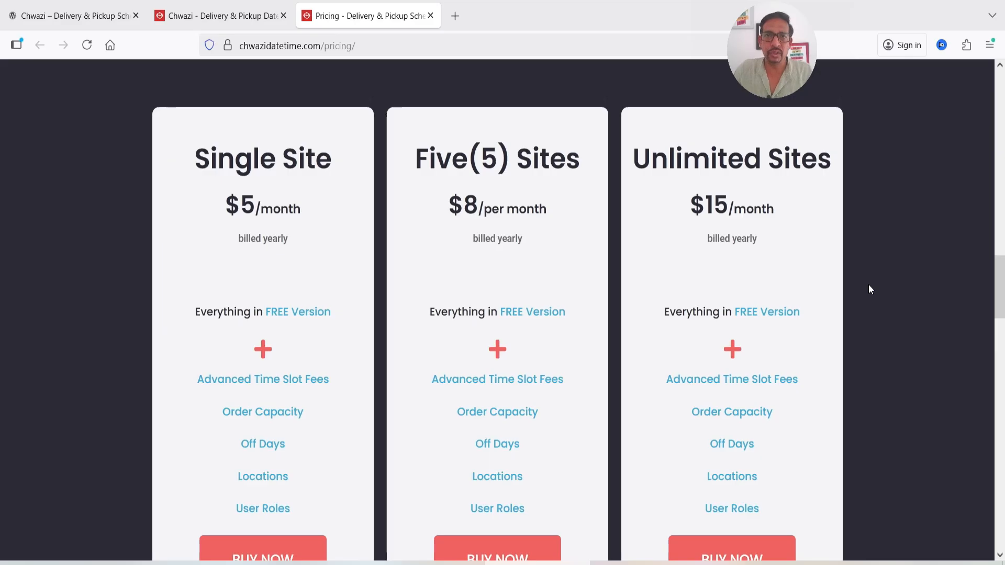